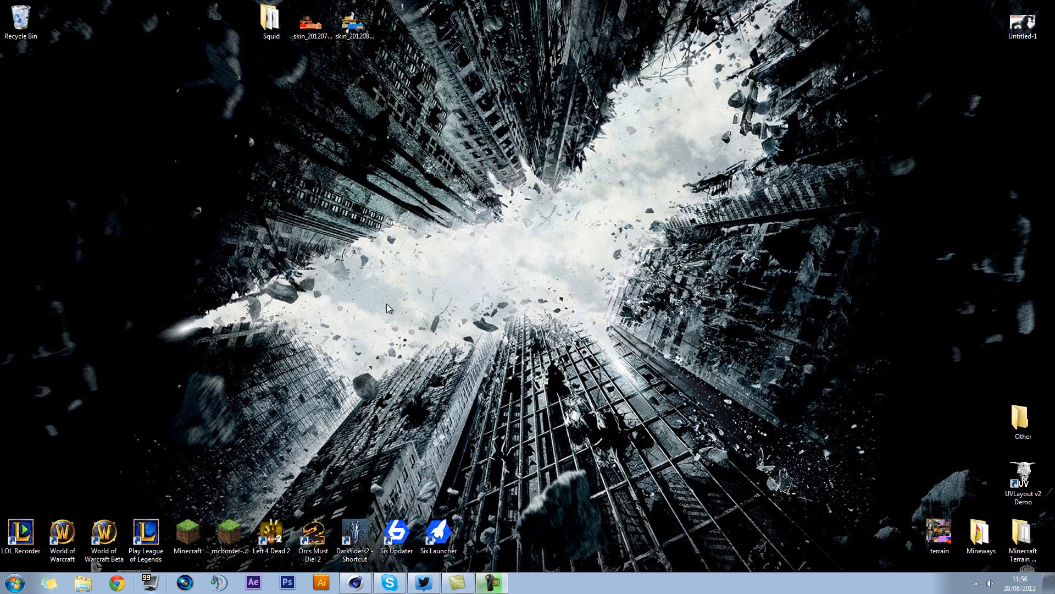
Switch to Cinema 4D, expand the Baby Squid OP hierarchy and select its GOALS null
left_click(364, 574)
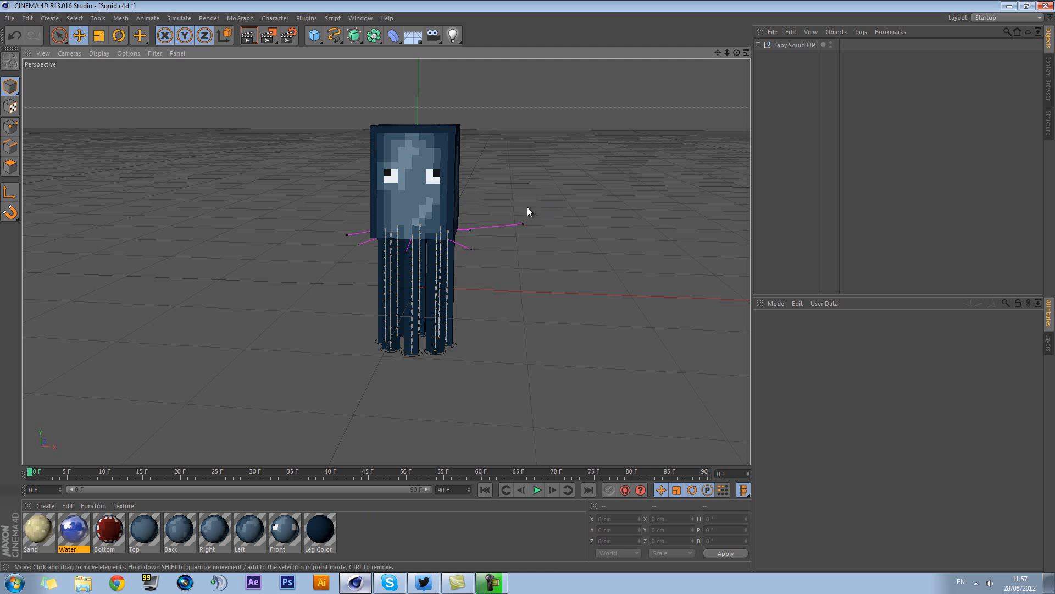
mouse_move(509, 184)
left_mouse_down("alt")
mouse_move(520, 191)
mouse_move(363, 187)
mouse_move(356, 155)
mouse_move(483, 181)
mouse_move(516, 287)
mouse_move(496, 196)
left_mouse_up("alt")
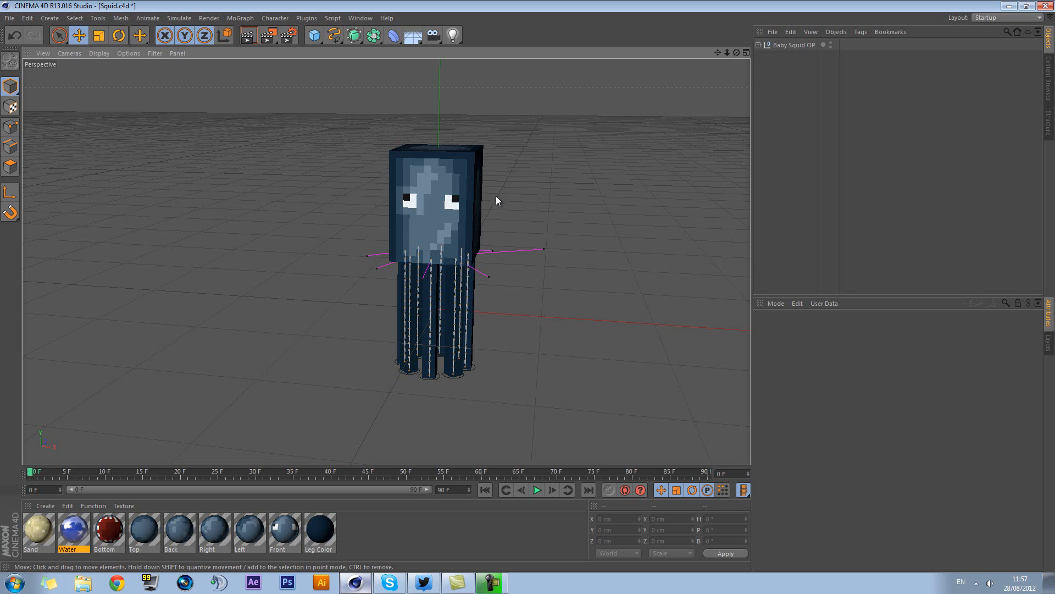
left_click(440, 377)
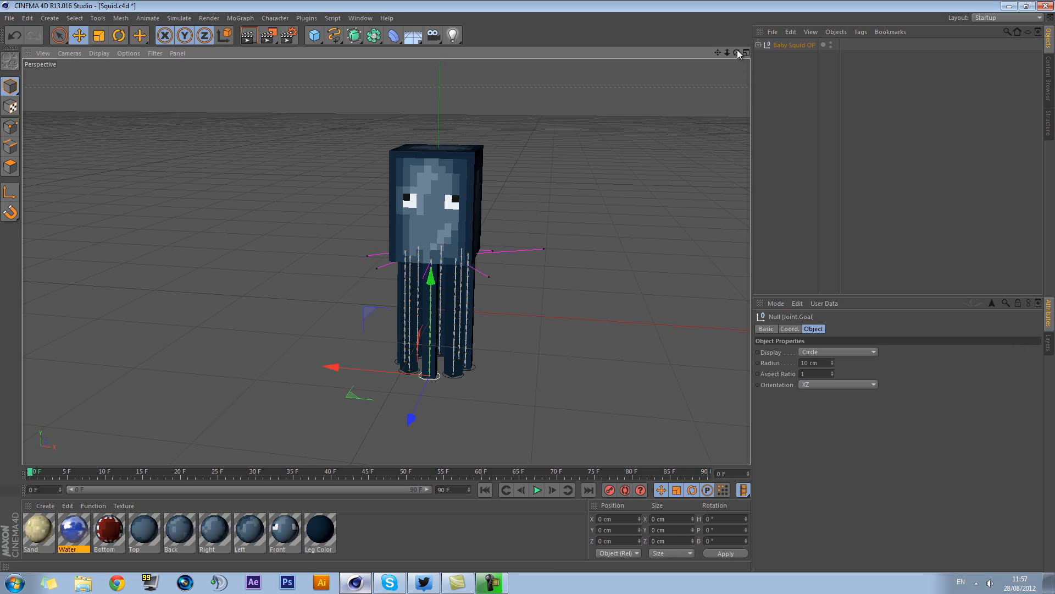
left_click(759, 46)
left_click(783, 57)
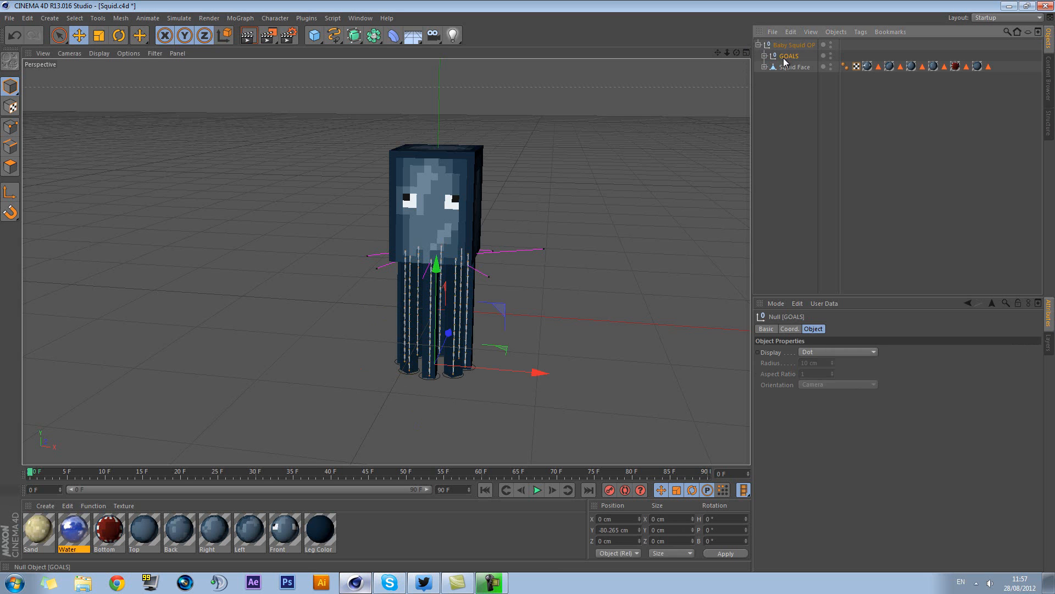
Try raising the GOALS null to about Y -34 cm and scaling it up to spread the tentacles, and undo both changes
left_click_drag(442, 292, 447, 256)
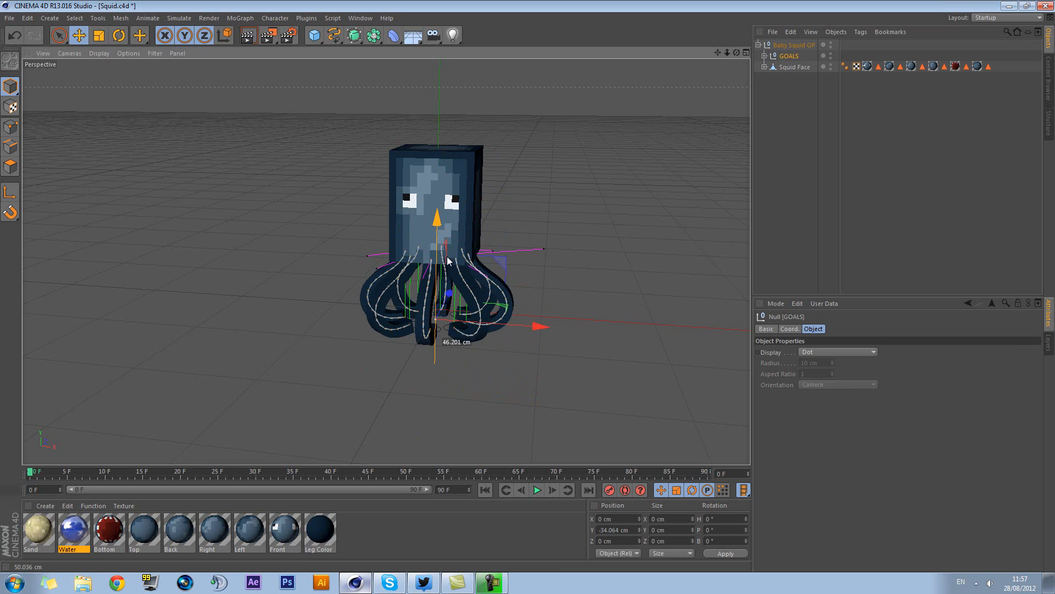
left_click(106, 35)
left_click_drag(504, 262, 502, 414)
left_click_drag(575, 254, 527, 290)
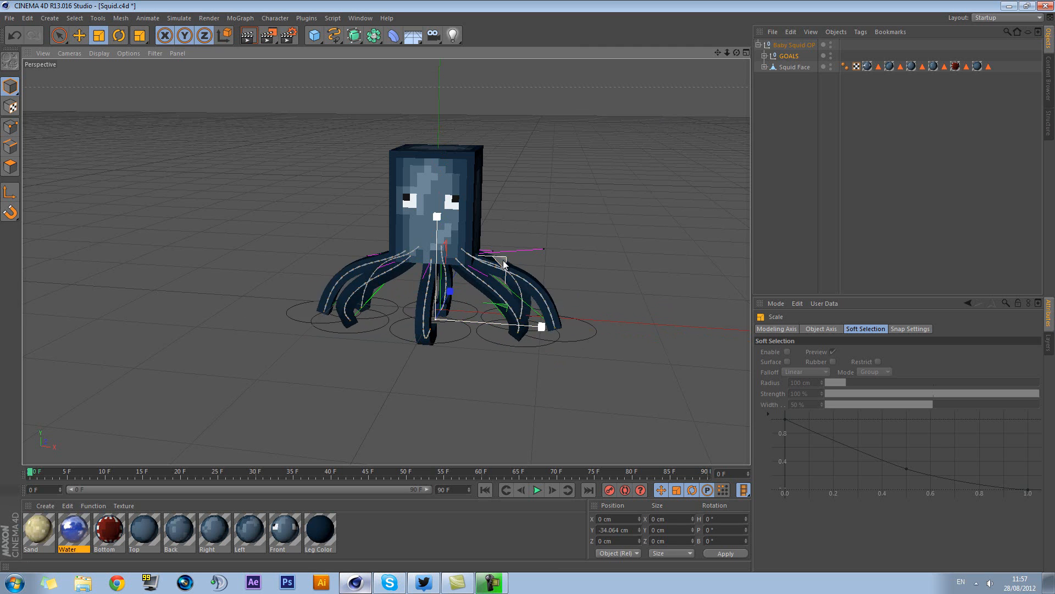
key("ctrl+z")
key("ctrl+z")
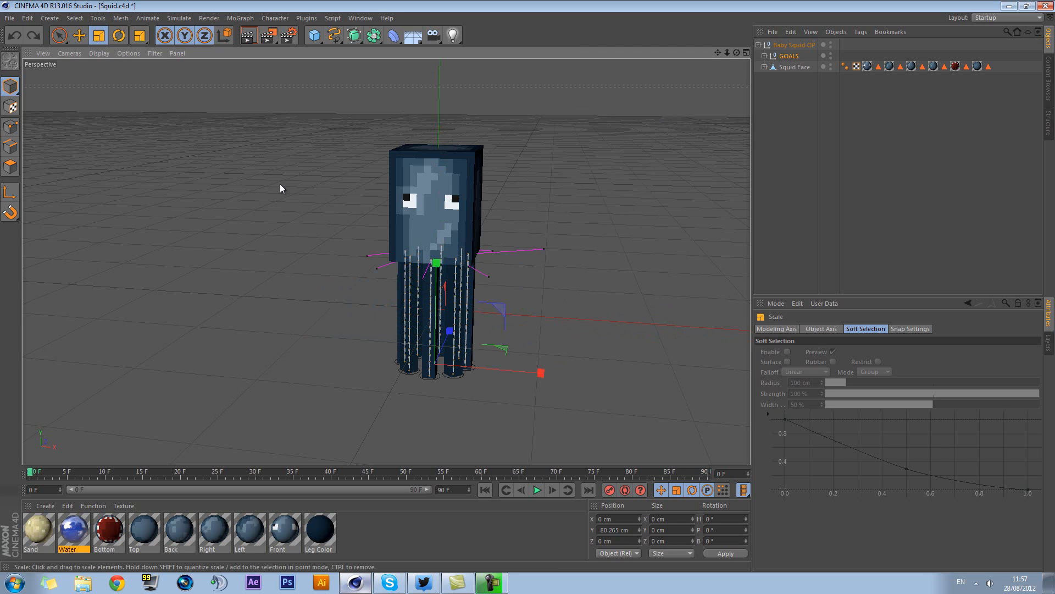
Move the front tentacle's goal to about Y 34 cm and Z 66 cm so the tentacle bends outward
left_click(79, 35)
left_click(438, 376)
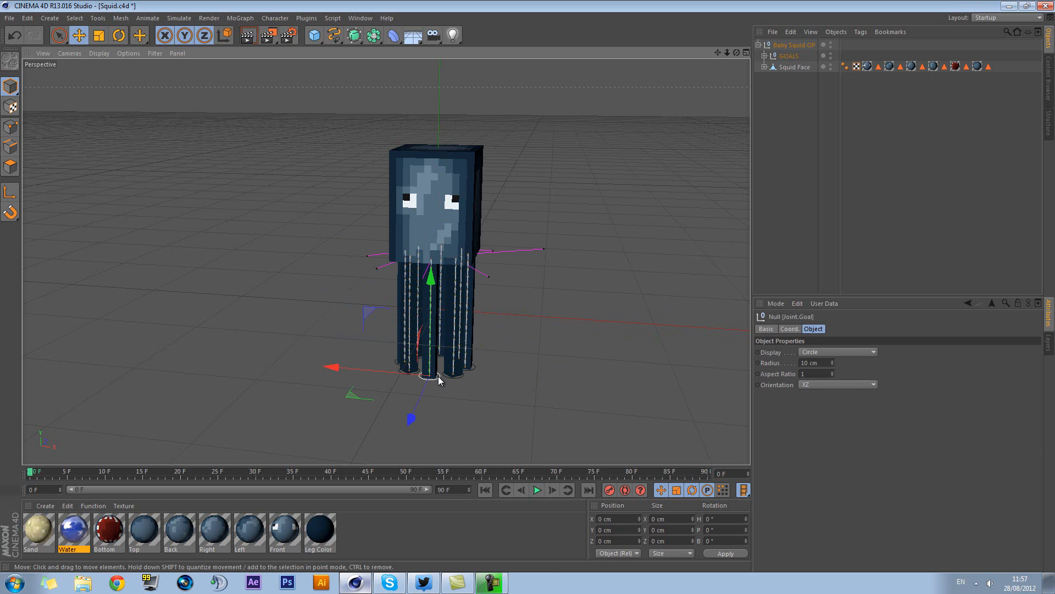
left_click_drag(428, 328, 459, 356, "alt")
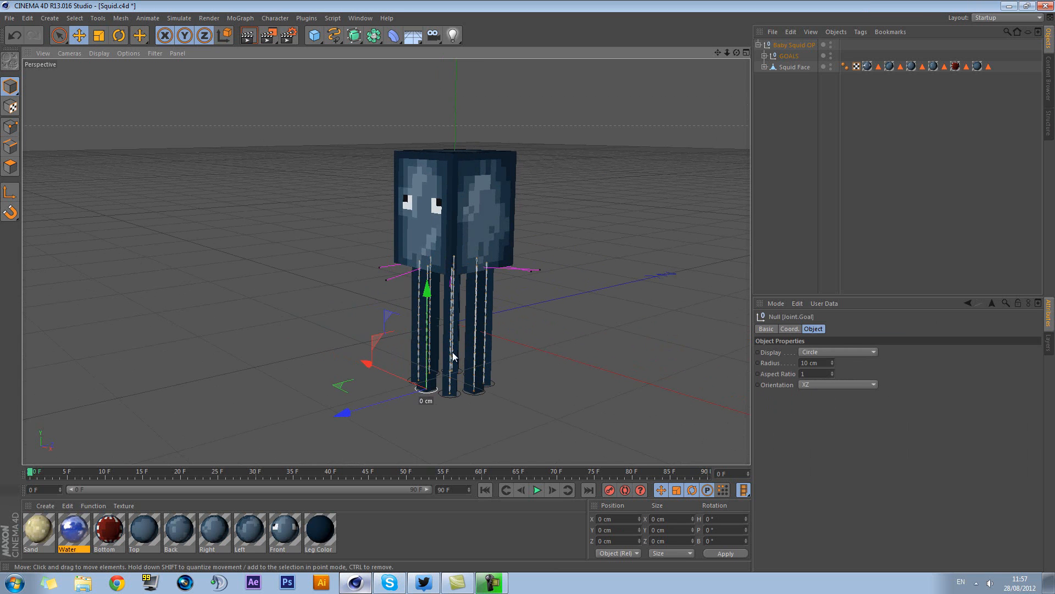
left_click_drag(429, 315, 427, 267)
left_click_drag(390, 354, 448, 403)
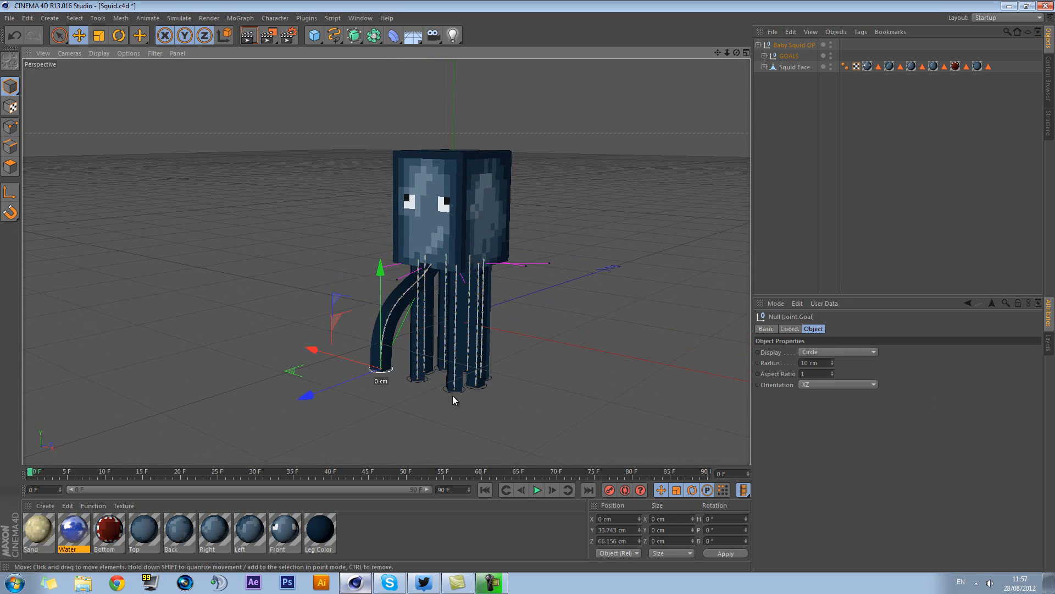
Move the neighbouring front corner tentacle's goal to about X -27 cm, Y 51 cm, Z 15 cm
left_click(448, 390)
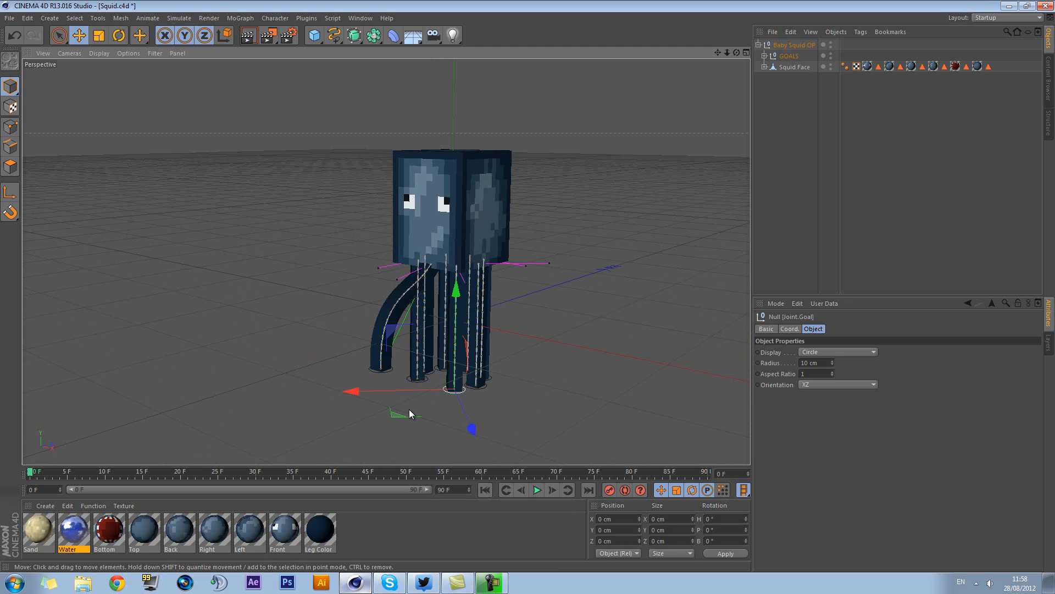
left_click_drag(559, 411, 584, 433, "alt")
left_click(507, 426)
left_click_drag(439, 416, 470, 416)
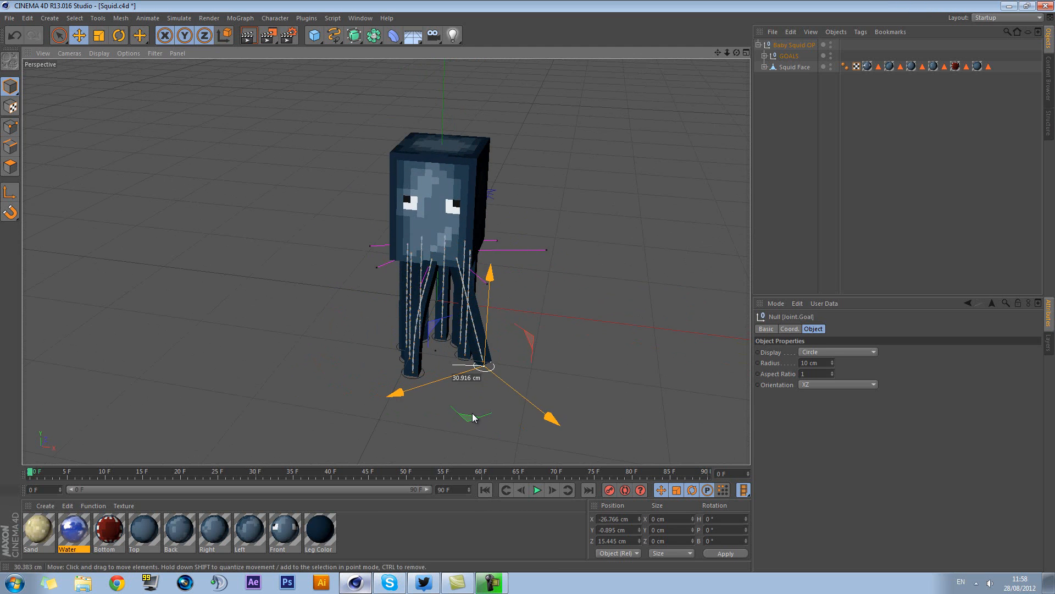
left_click_drag(491, 316, 485, 252)
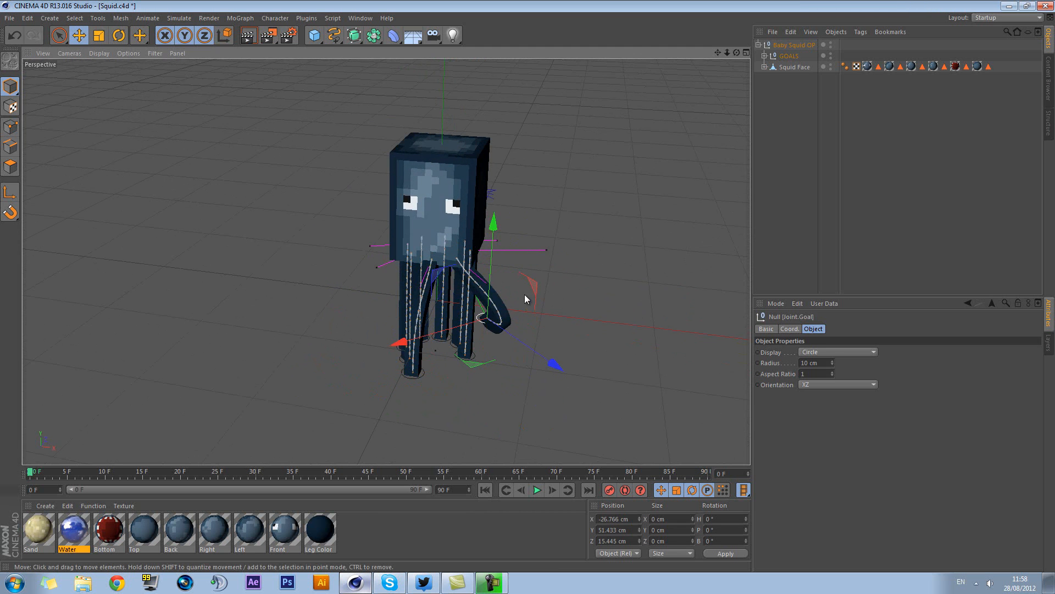
Adjust the raised corner tentacle's goal to about X -55 cm, Y 64 cm, Z -49 cm and deselect it
left_click_drag(555, 294, 355, 287, "alt")
left_click_drag(362, 377, 407, 386)
left_click_drag(540, 371, 444, 396, "alt")
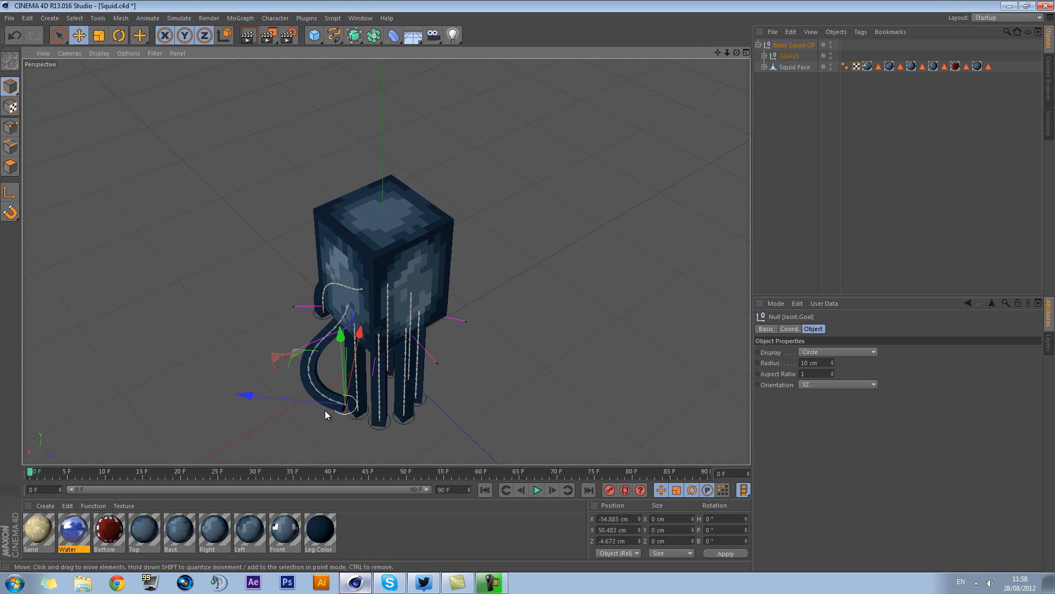
left_click_drag(281, 363, 374, 401)
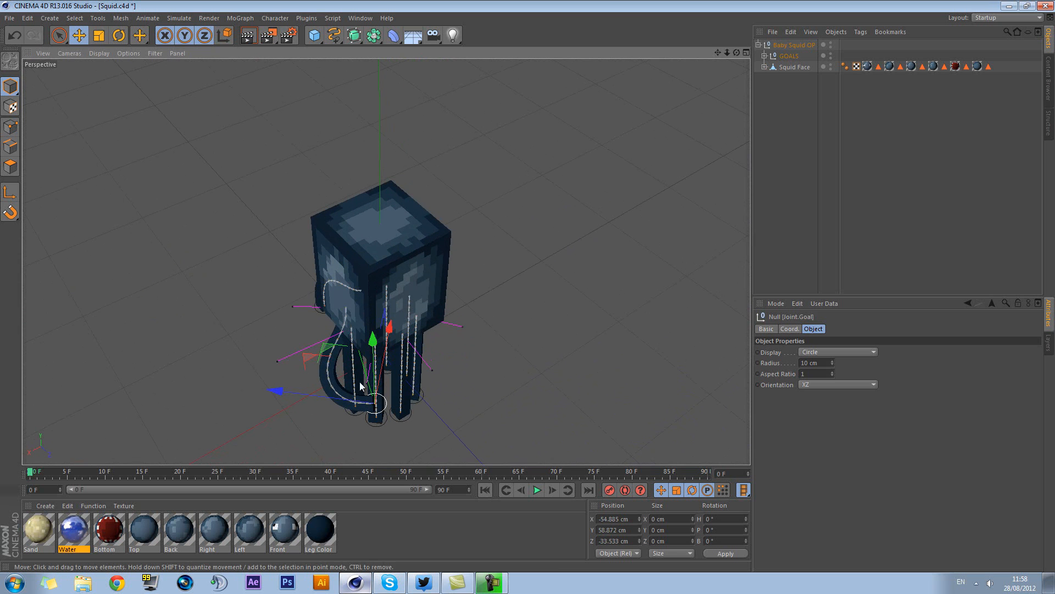
mouse_move(309, 362)
left_mouse_down()
mouse_move(316, 330)
mouse_move(302, 352)
mouse_move(325, 360)
left_mouse_up()
left_click_drag(523, 382, 529, 286, "alt")
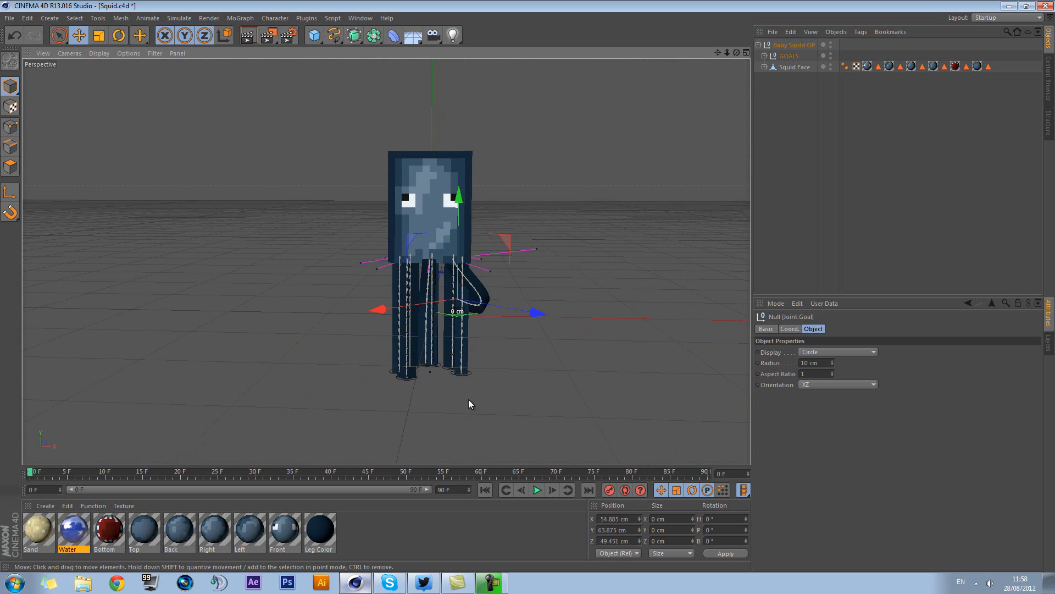
left_click(546, 387)
left_click_drag(547, 386, 498, 403, "alt")
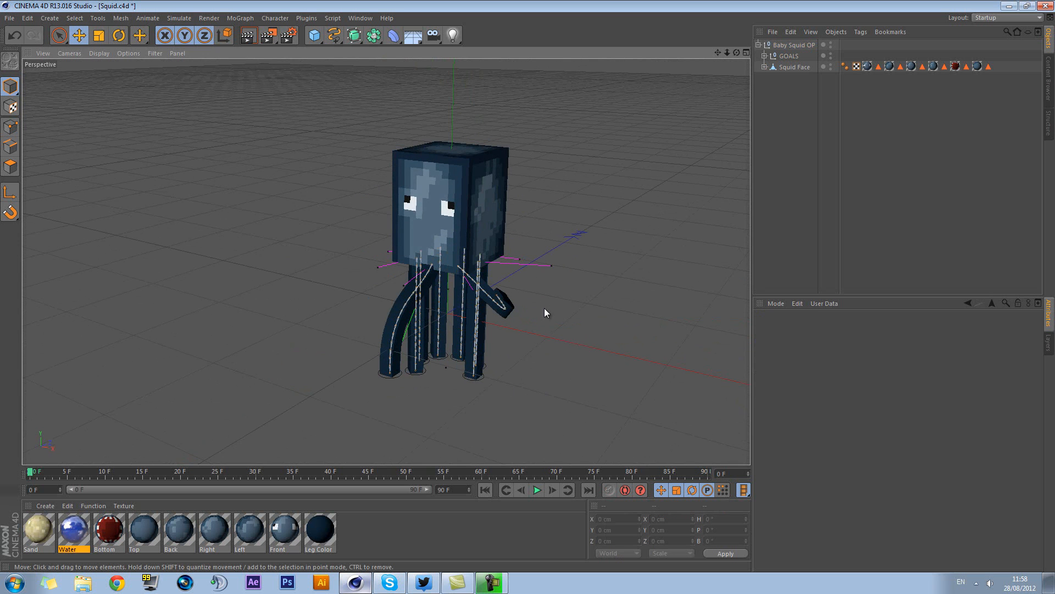
Expand GOALS, select all eight Joint.Goal nulls and set their X and Y positions to 0
left_click(790, 56)
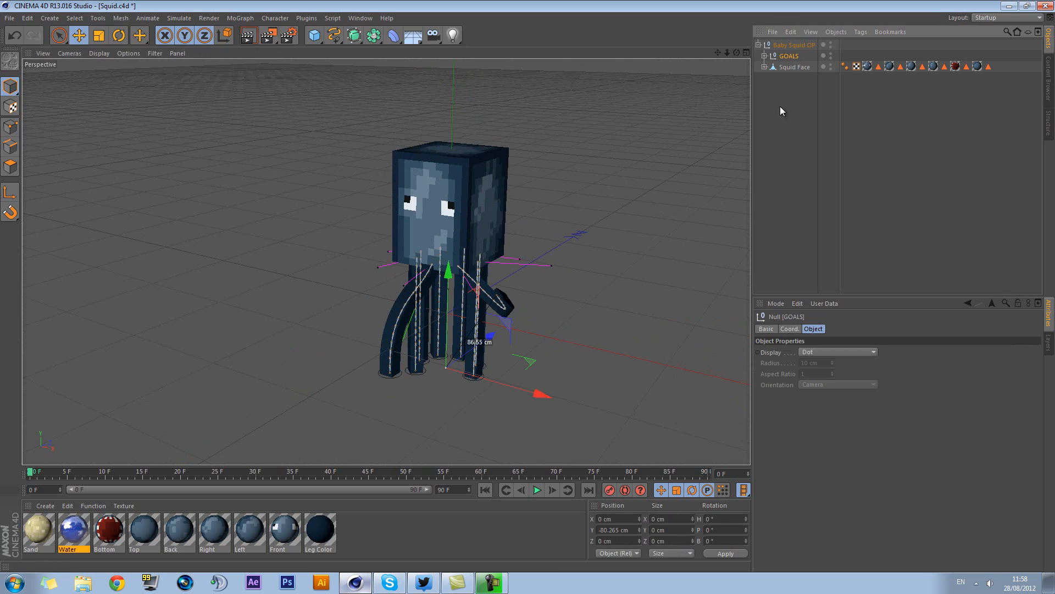
left_click(765, 56)
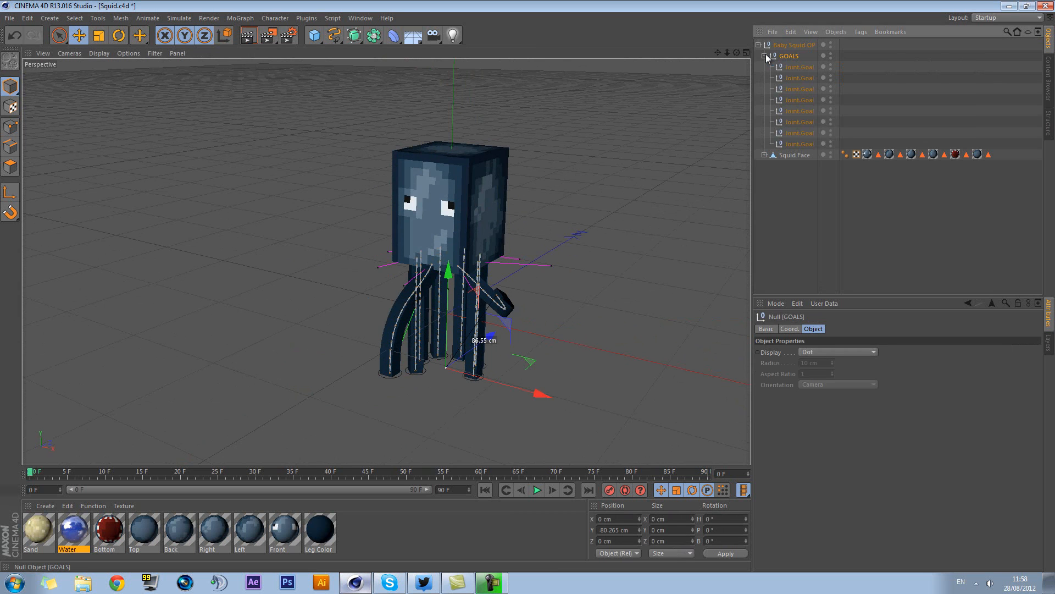
left_click(800, 143, "shift")
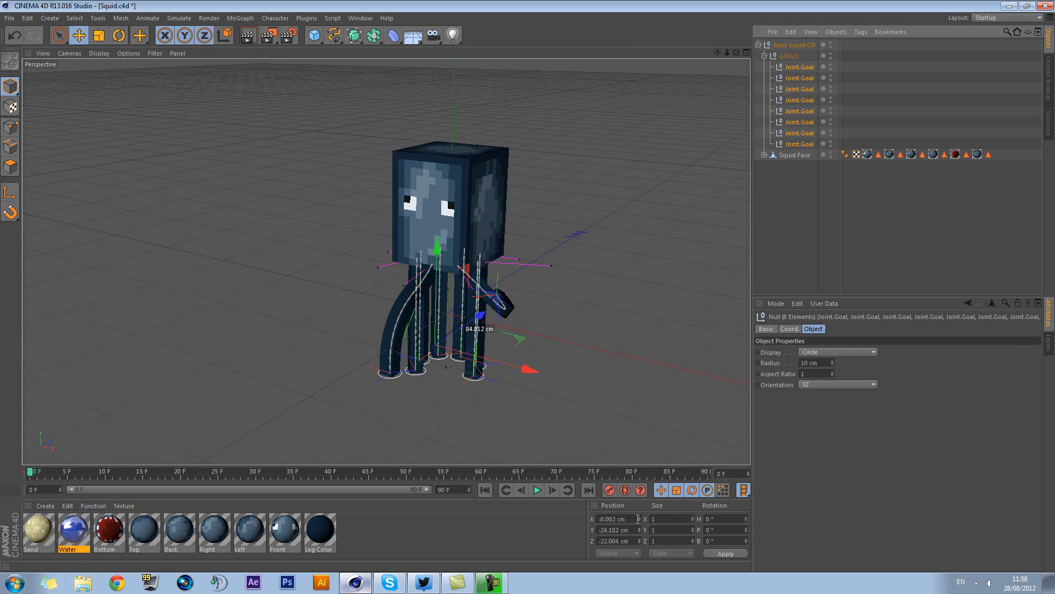
type("0")
key("Tab")
type("0")
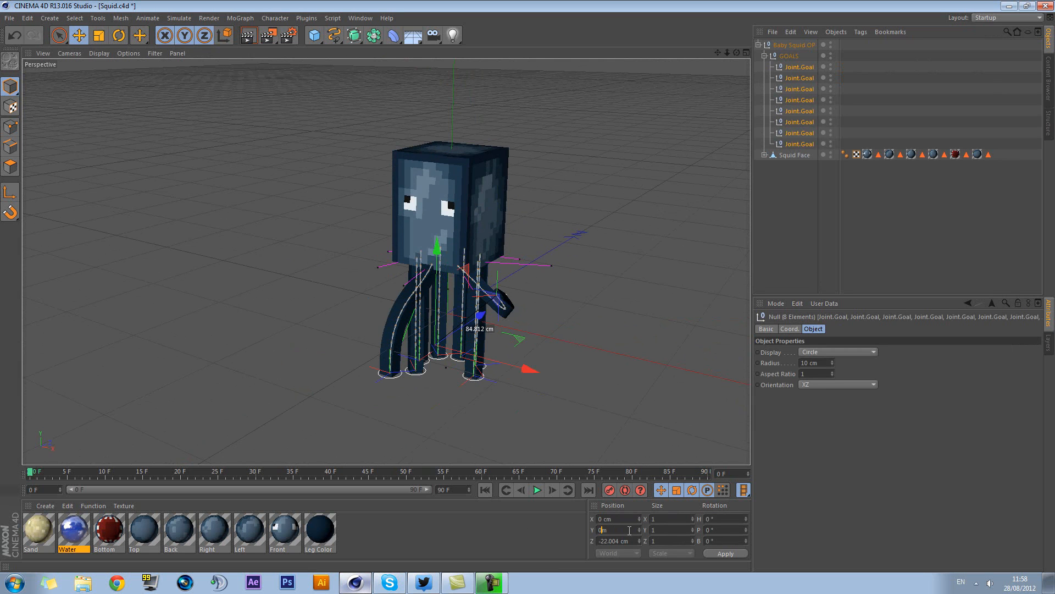
key("Return")
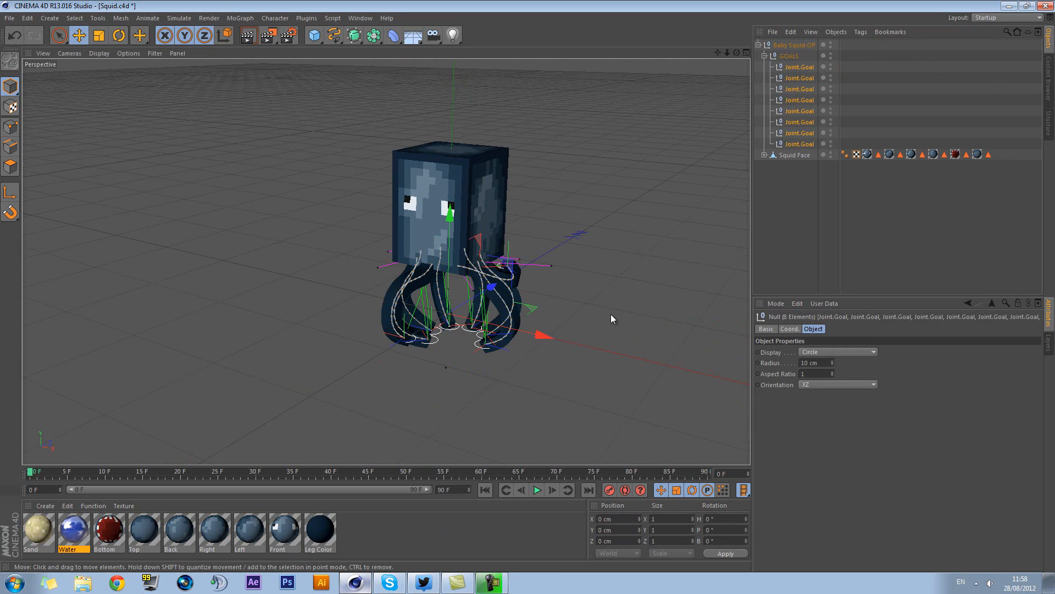
Undo the joint goals' position change and set the GOALS null's Y position to 0 instead
key("ctrl+z")
left_click(790, 57)
left_click(613, 529)
type("0")
key("Return")
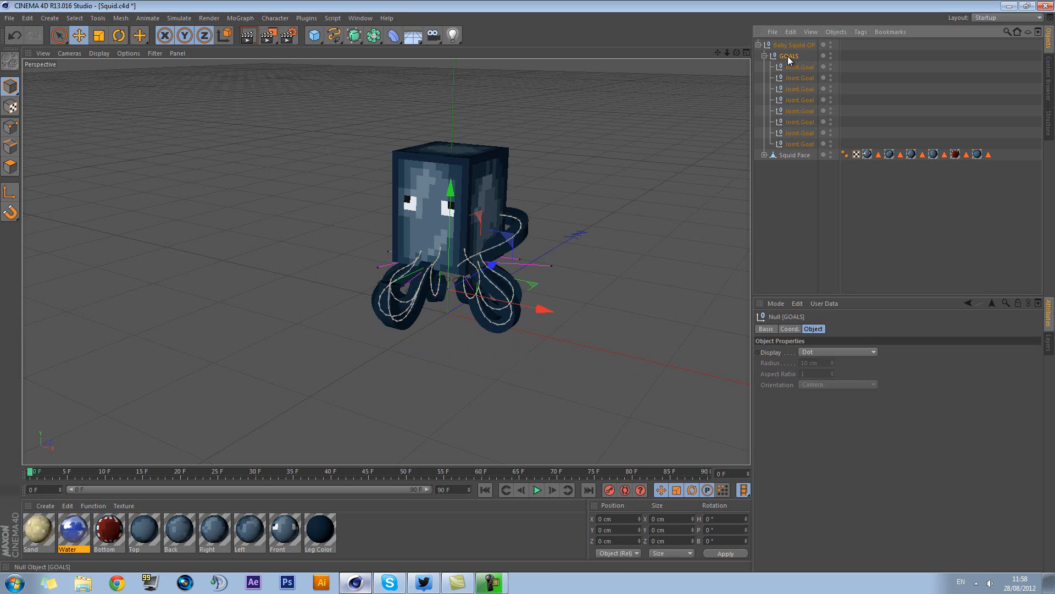
Undo the GOALS position change and the individual tentacle goal moves back to the straight-legged pose
left_click(800, 66)
left_click(802, 144, "shift")
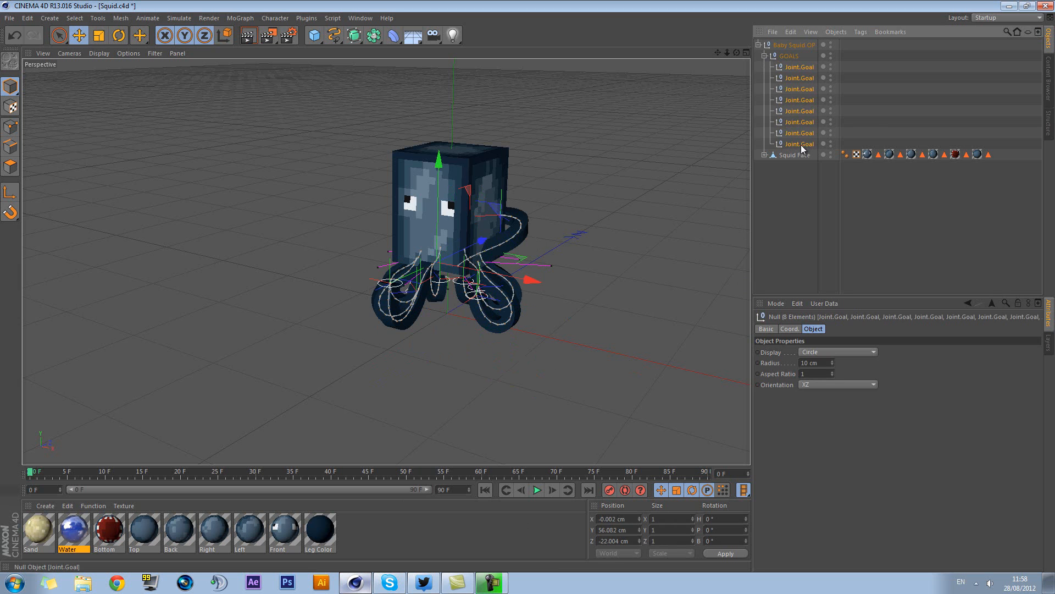
left_click(787, 56)
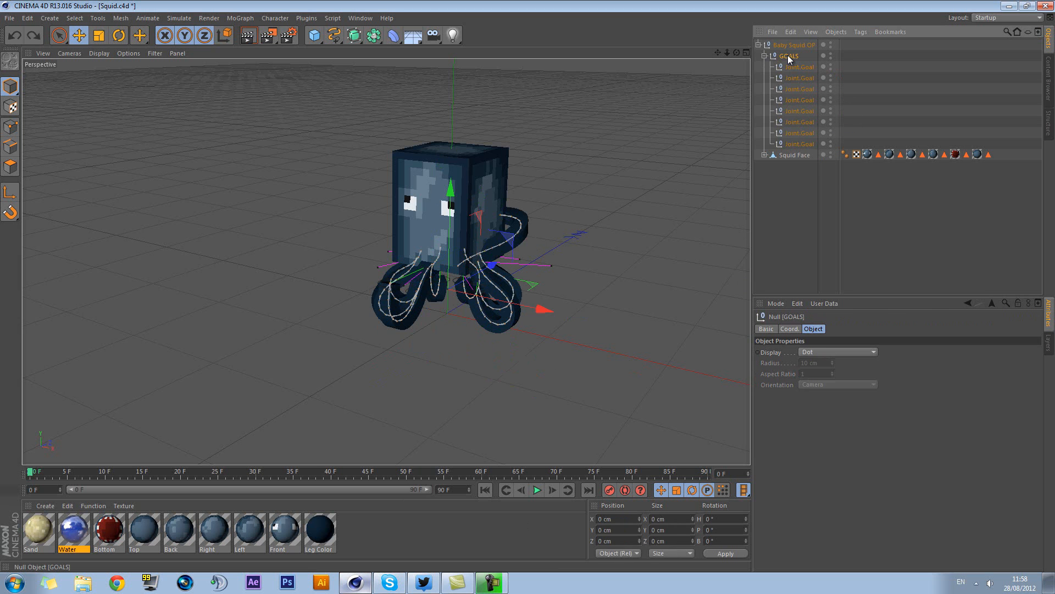
key("ctrl+z")
key("ctrl+z")
key("ctrl+z")
key("ctrl+z")
key("ctrl+z")
key("ctrl+z")
key("ctrl+z")
key("ctrl+z")
key("ctrl+z")
key("ctrl+z")
key("ctrl+z")
key("ctrl+z")
key("ctrl+z")
key("ctrl+z")
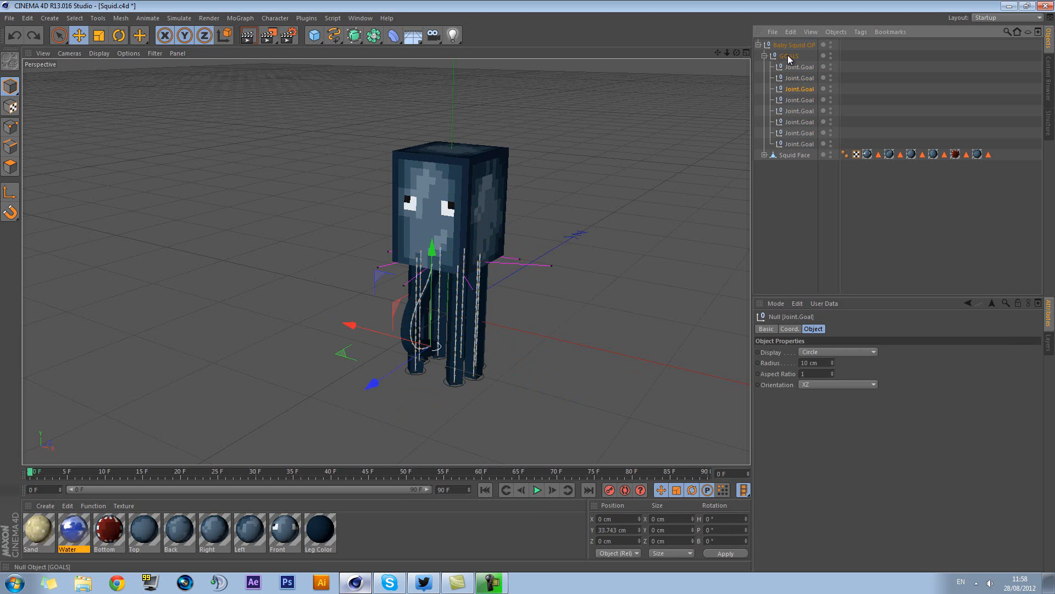
key("ctrl+z")
Try raising the GOALS null slightly from the straight-legged pose and undo the move
left_click(784, 56)
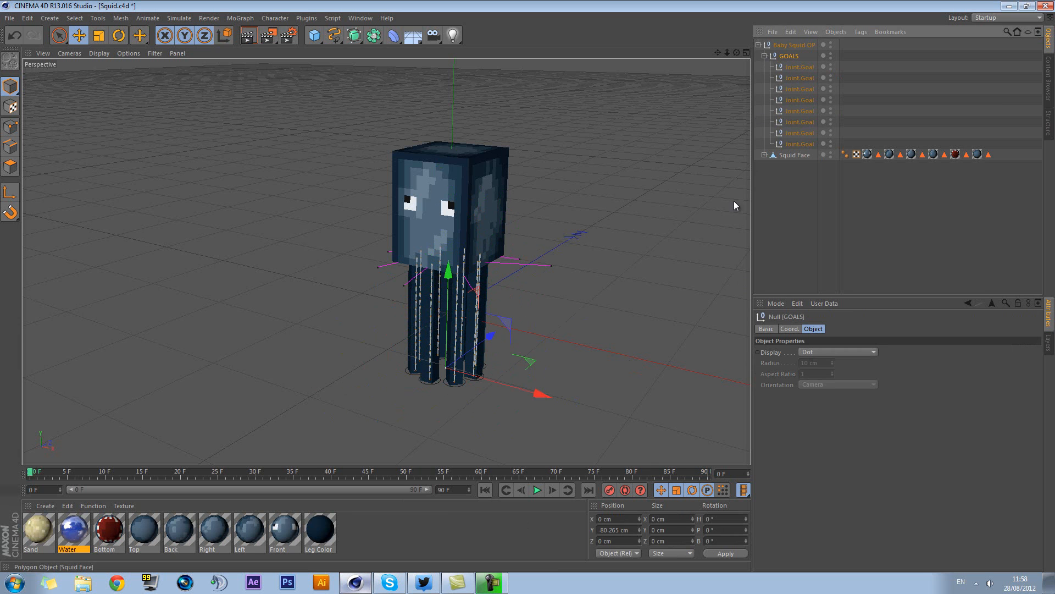
left_click_drag(447, 291, 458, 268)
key("ctrl+z")
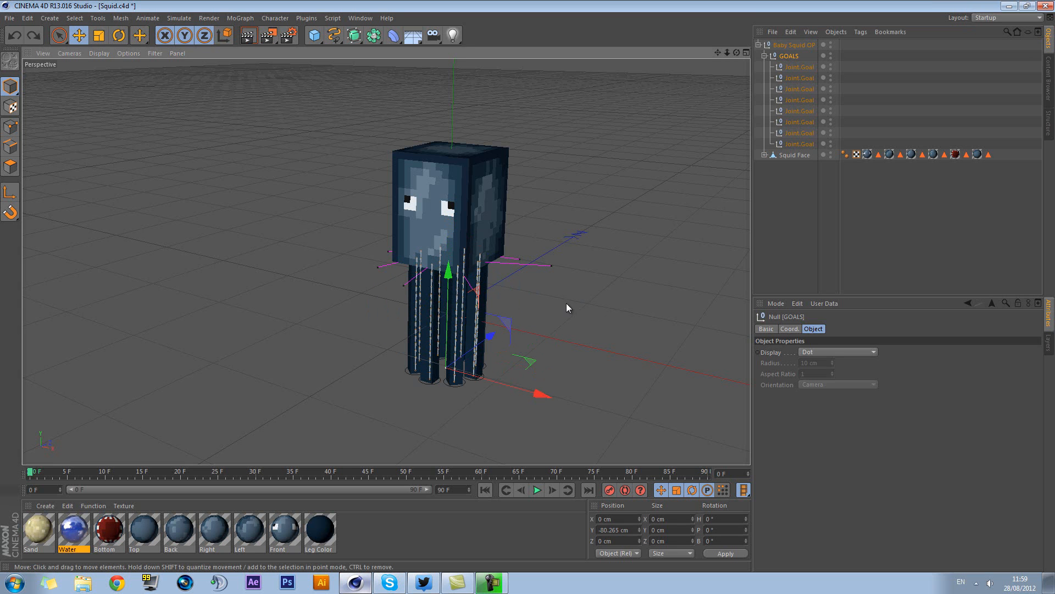
mouse_move(571, 320)
left_mouse_down("alt")
mouse_move(625, 252)
mouse_move(586, 295)
mouse_move(566, 298)
mouse_move(586, 316)
left_mouse_up("alt")
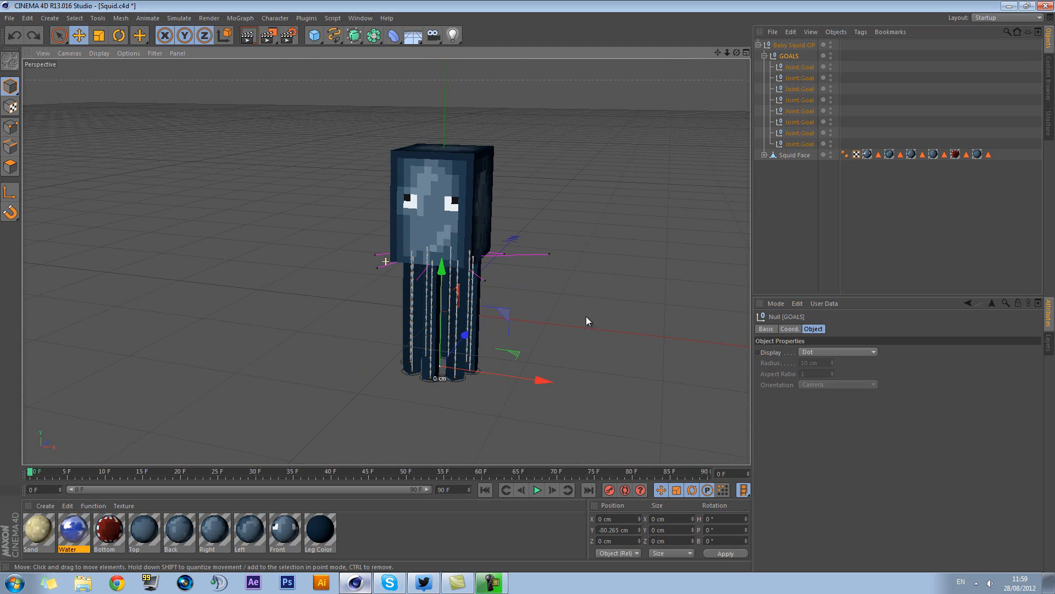
left_click_drag(556, 265, 614, 239, "alt")
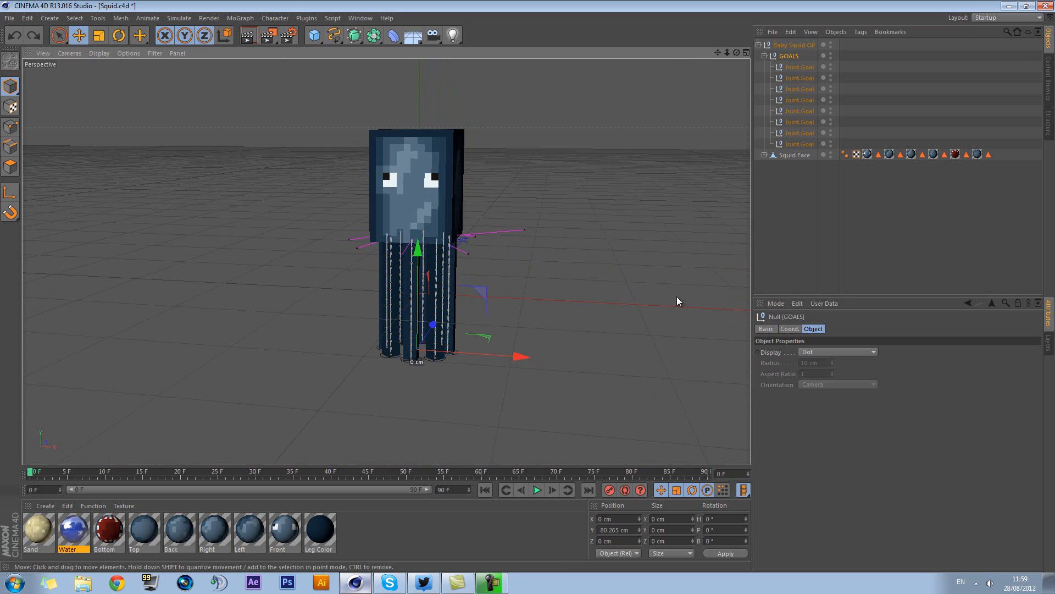
Show the GOALS null's coordinates with its child goals collapsed, and undo a test raise of the null
left_click(789, 329)
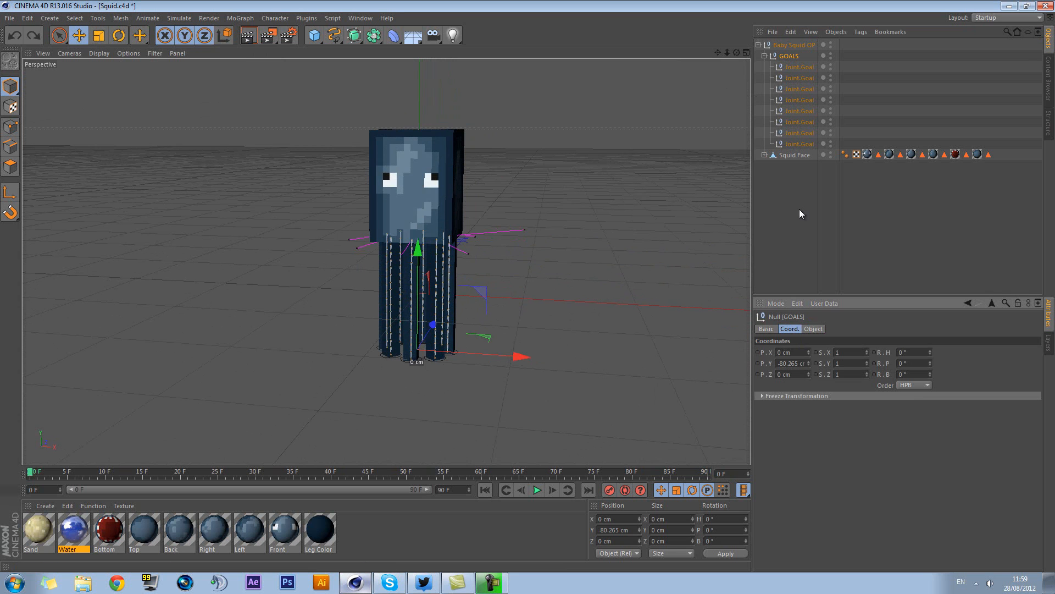
left_click(787, 56)
left_click(763, 56)
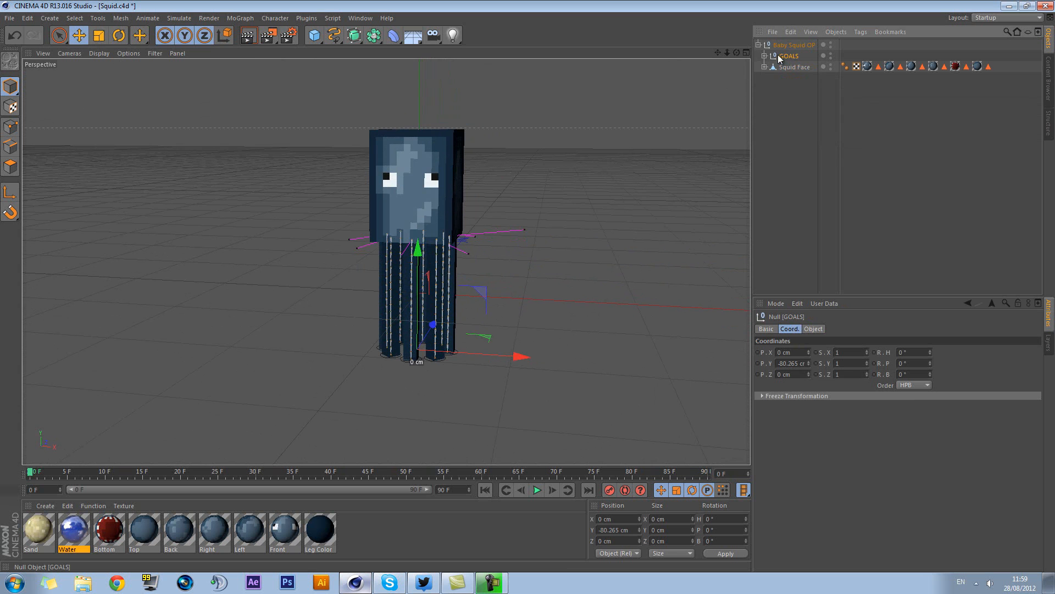
left_click_drag(420, 275, 420, 233)
key("ctrl+z")
Freeze all transformations of the GOALS null and raise it about 77 cm in Y to curl the tentacles
left_click(788, 58)
left_click(790, 329)
left_click(784, 396)
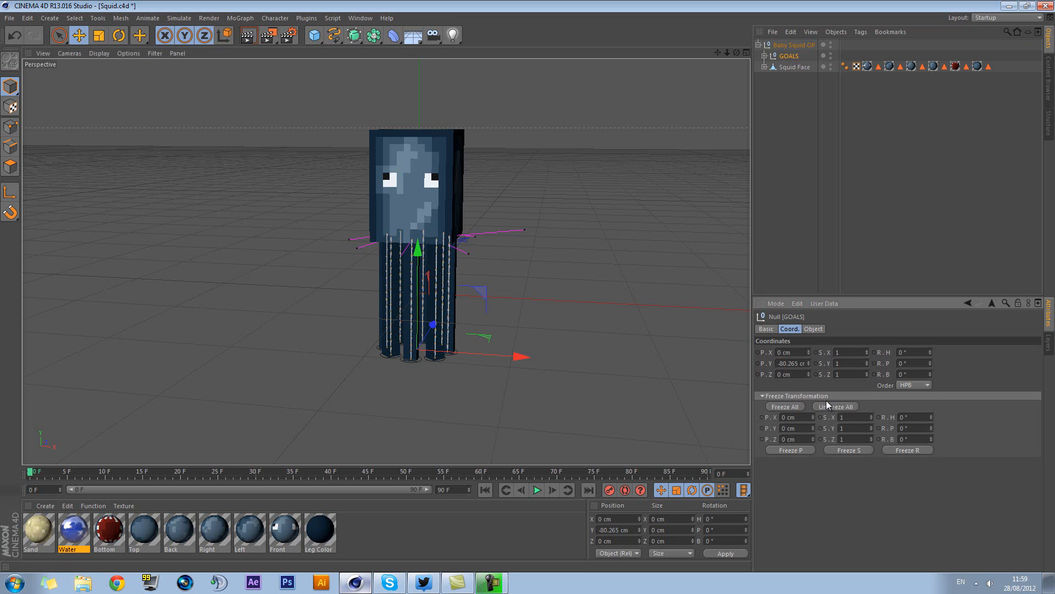
left_click(786, 407)
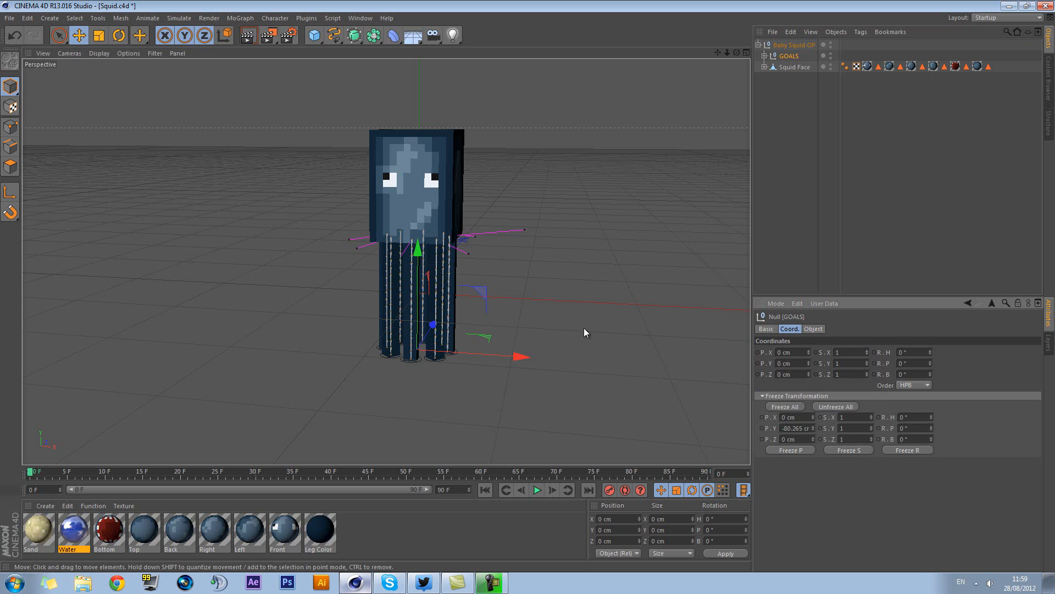
left_click_drag(423, 247, 427, 168)
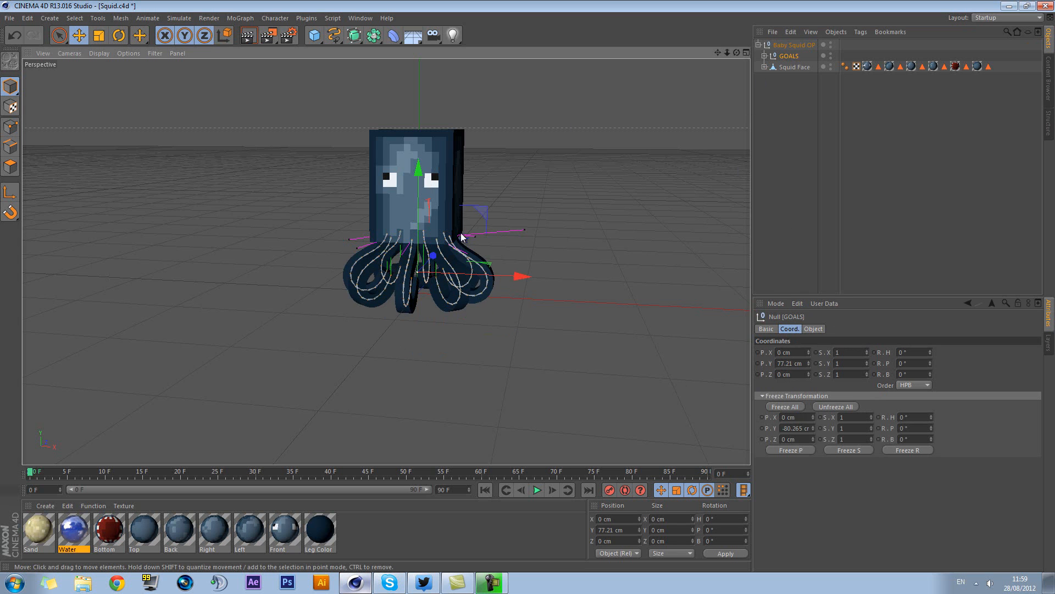
Shift the GOALS null about 63 cm in Z as a test, and set its Y and Z positions back to 0 cm
mouse_move(433, 251)
left_mouse_down()
mouse_move(449, 236)
mouse_move(439, 247)
left_mouse_up()
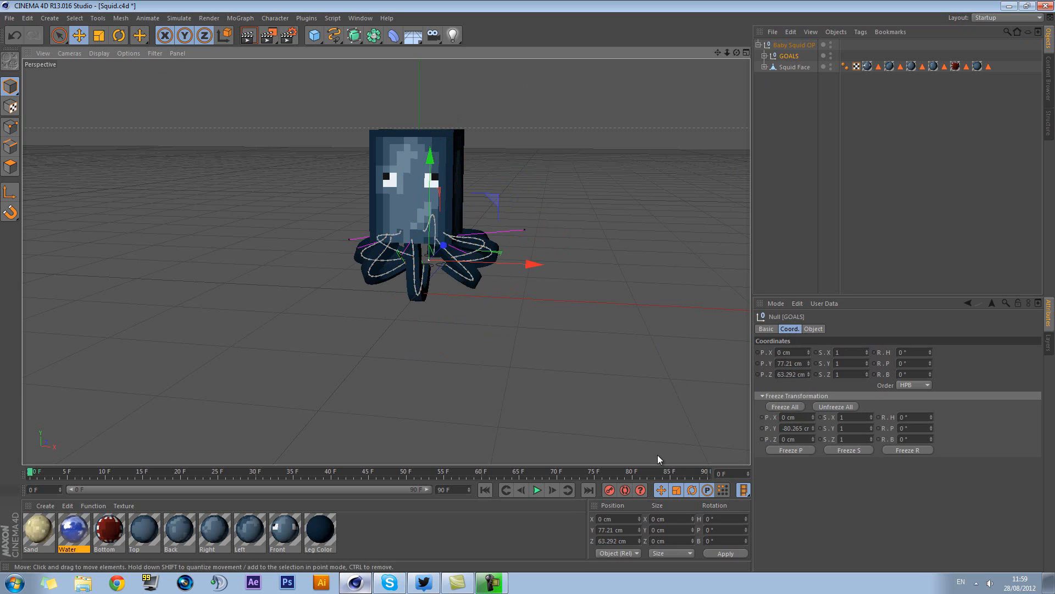
double_click(631, 530)
type("1")
key("Tab")
type("0")
key("Return")
key("Tab")
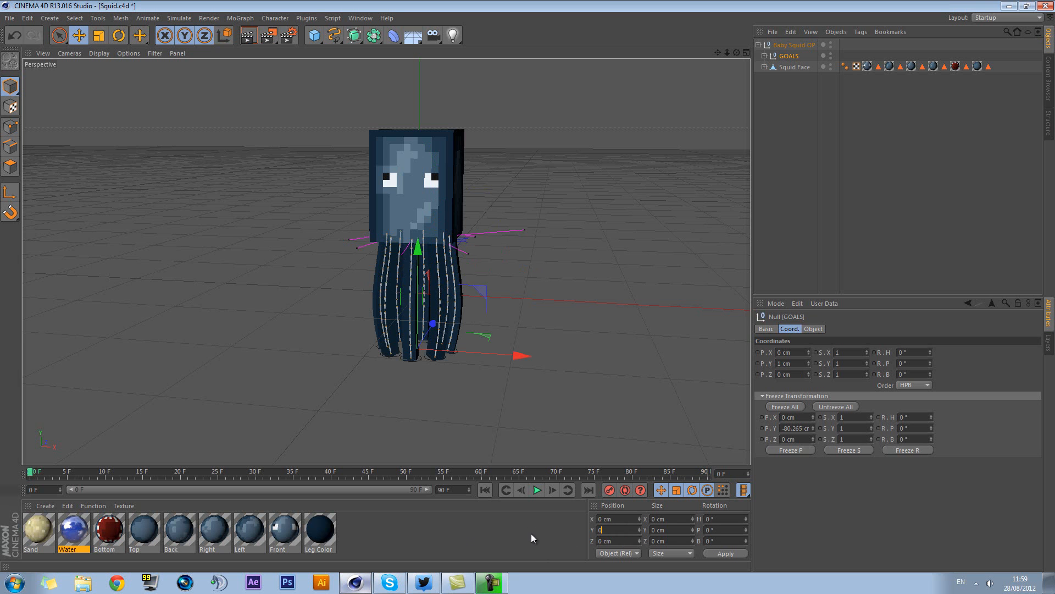
type("0")
key("Return")
Apply Reset PSR to the GOALS null
mouse_move(603, 289)
left_mouse_down("alt")
mouse_move(529, 314)
mouse_move(596, 306)
left_mouse_up("alt")
right_click(444, 358)
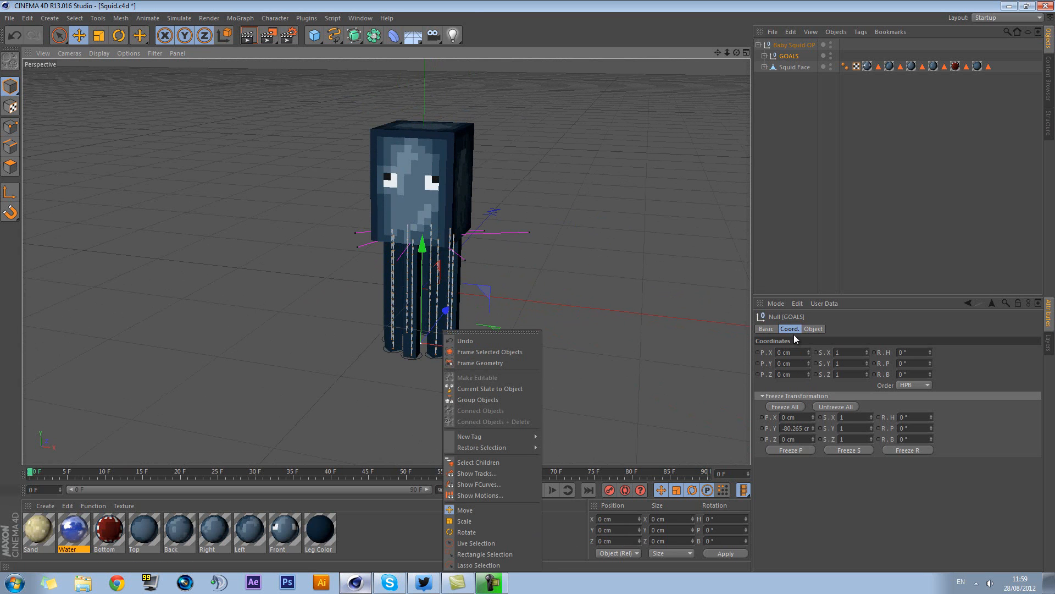
left_click(473, 7)
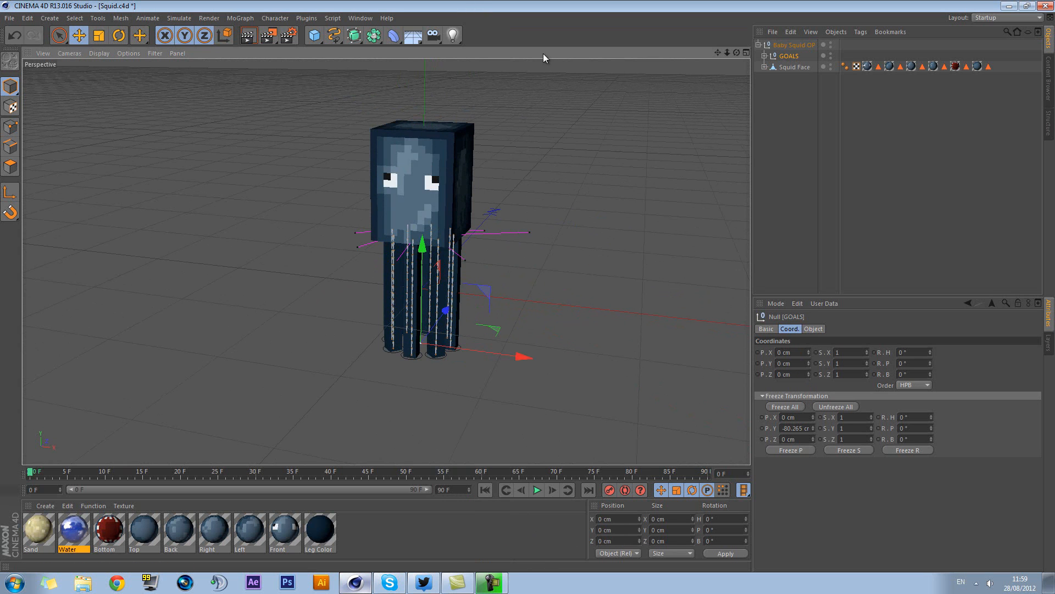
right_click(792, 58)
left_click(275, 18)
left_click(275, 17)
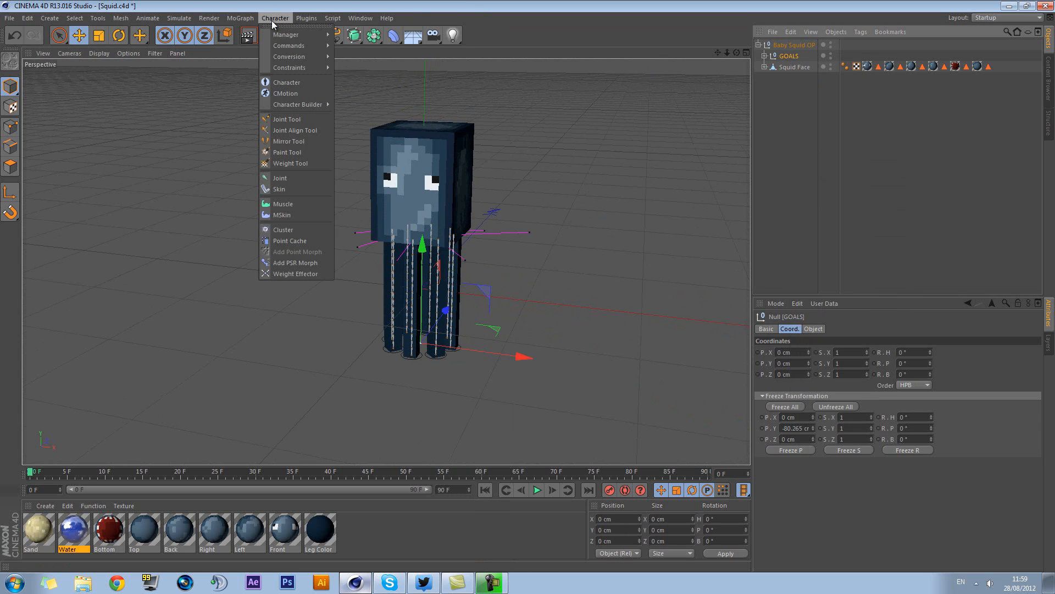
mouse_move(305, 67)
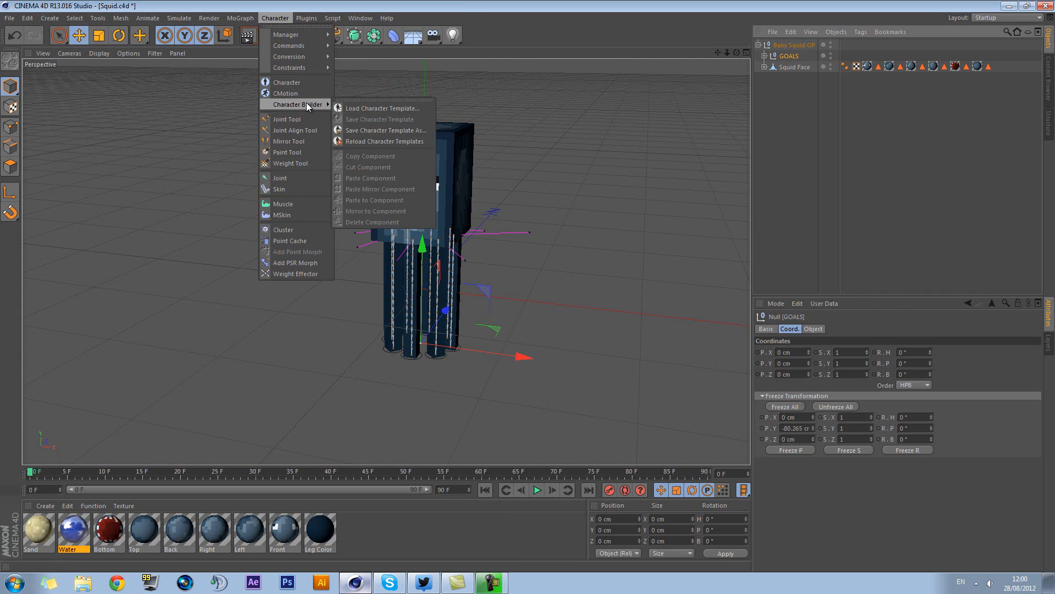
mouse_move(310, 44)
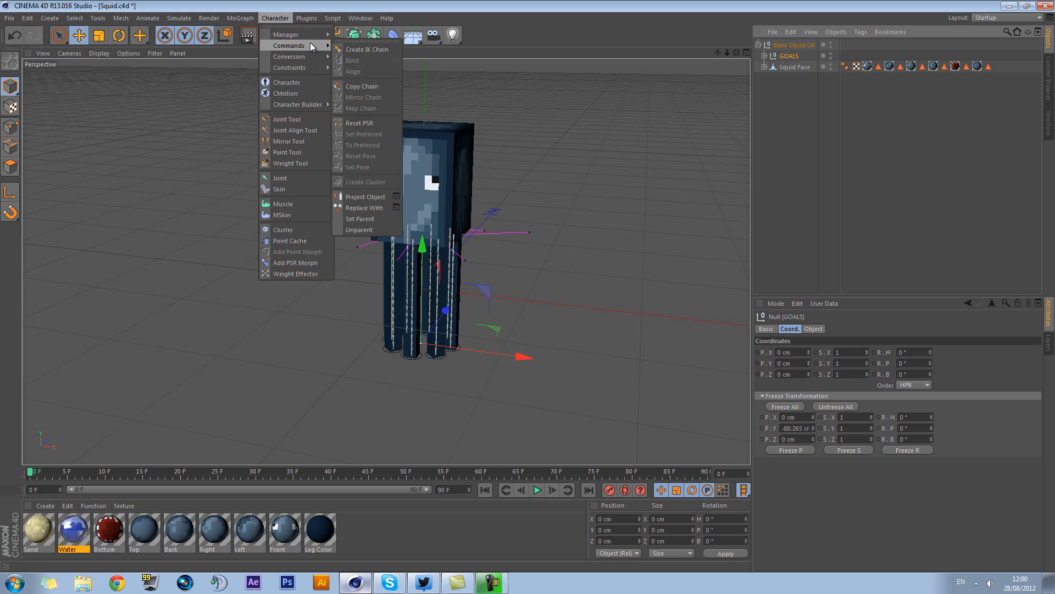
left_click(359, 123)
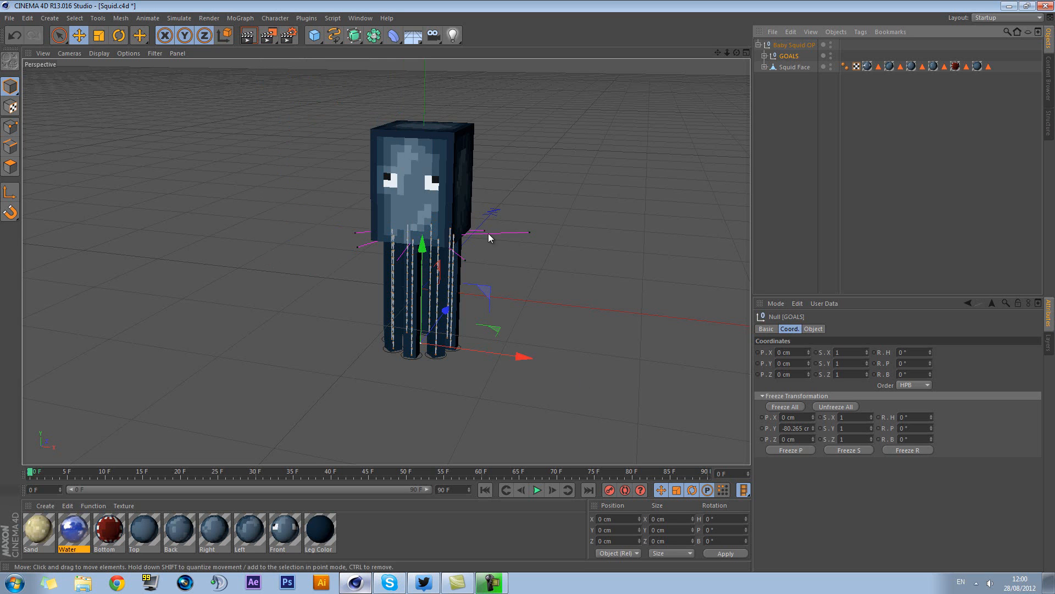
Move the GOALS null about 64 cm in Y and 76 cm in Z, and restore it with Reset PSR
left_click_drag(423, 268, 475, 265)
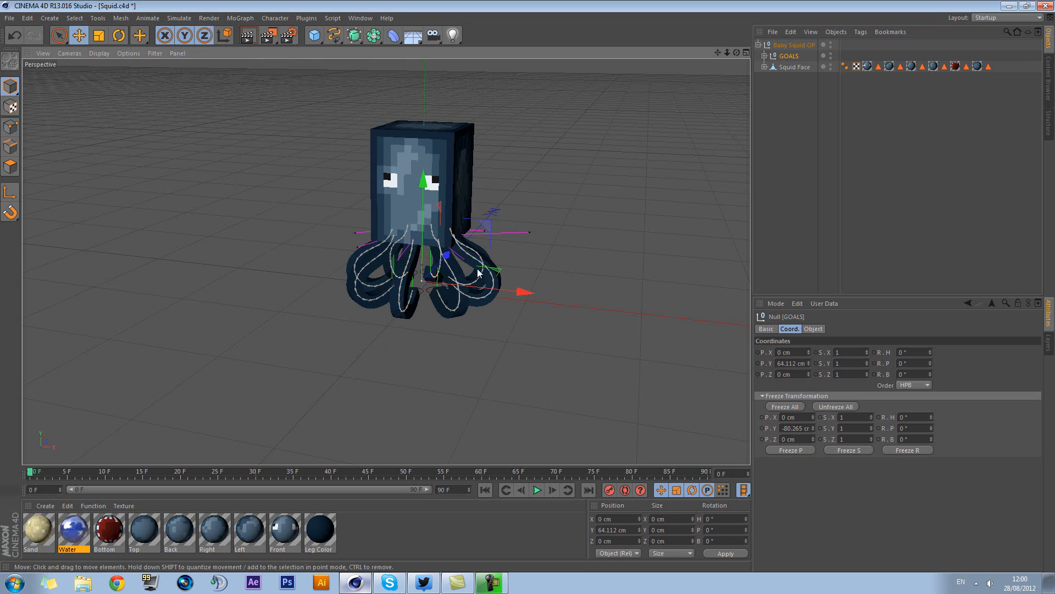
left_click_drag(562, 251, 551, 220, "alt")
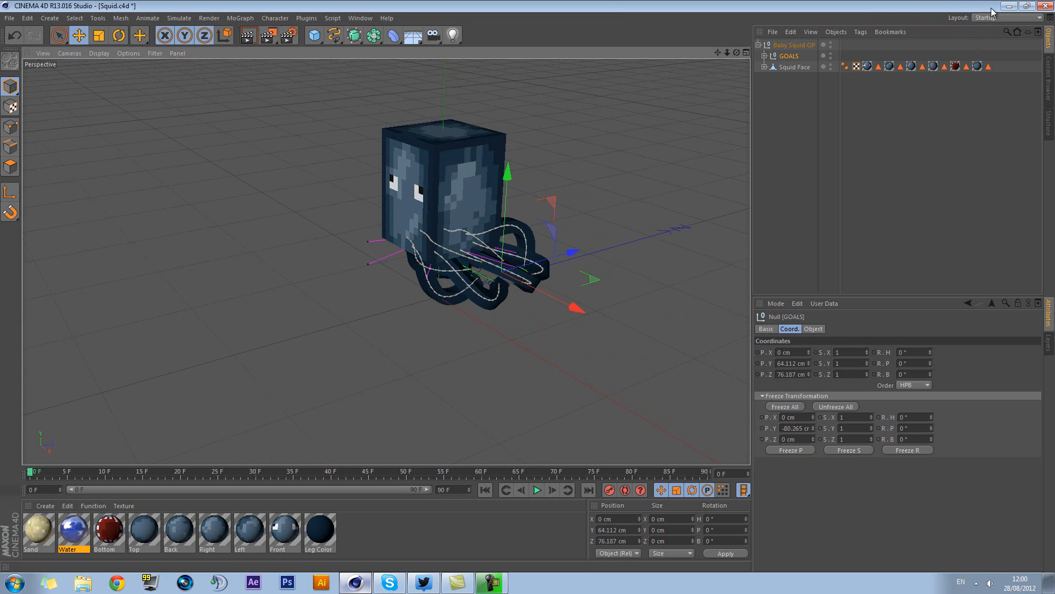
left_click(279, 19)
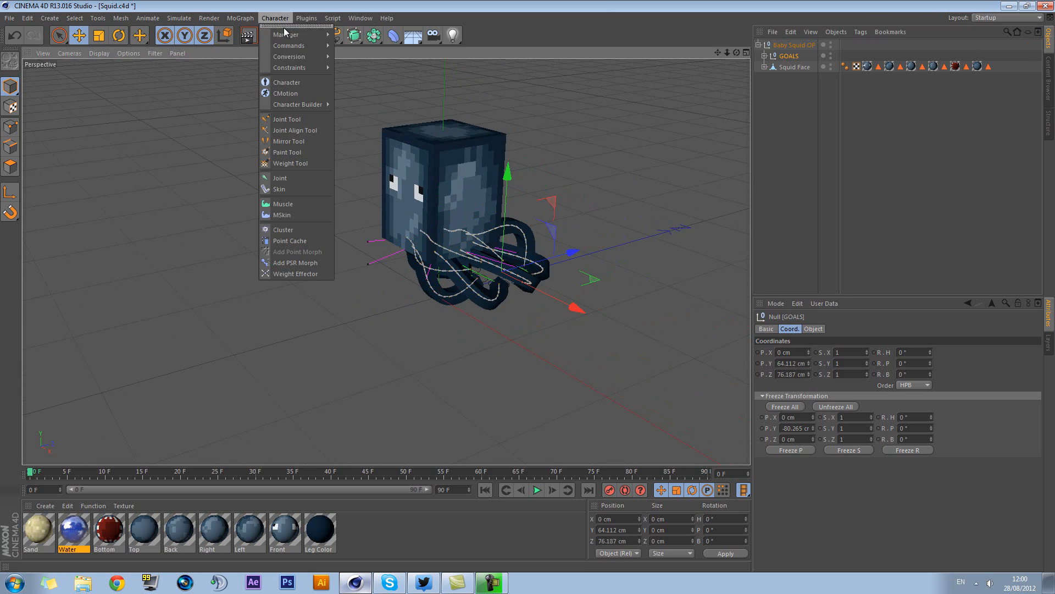
mouse_move(294, 48)
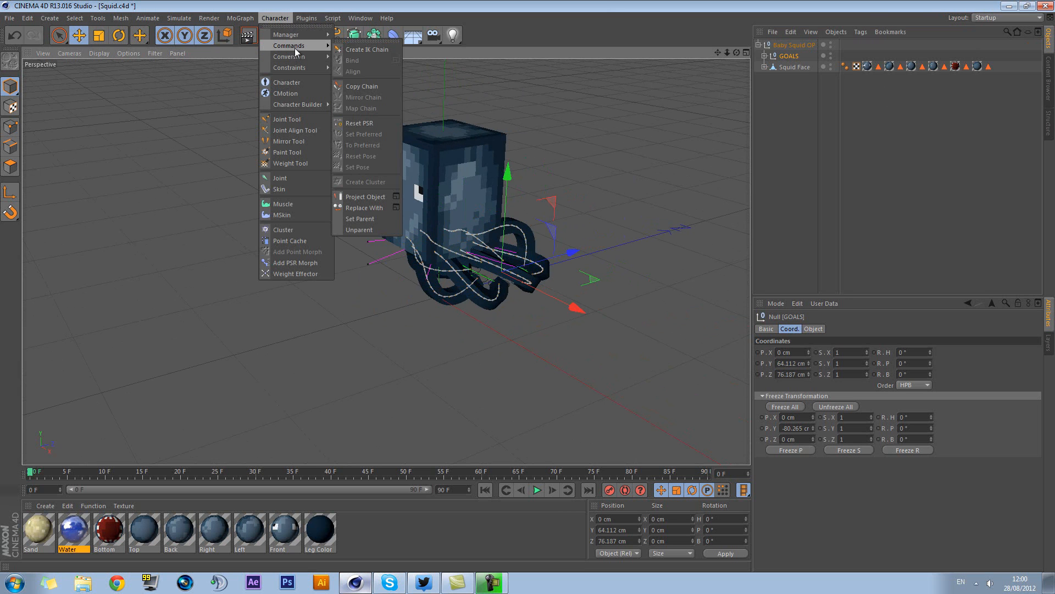
left_click(367, 122)
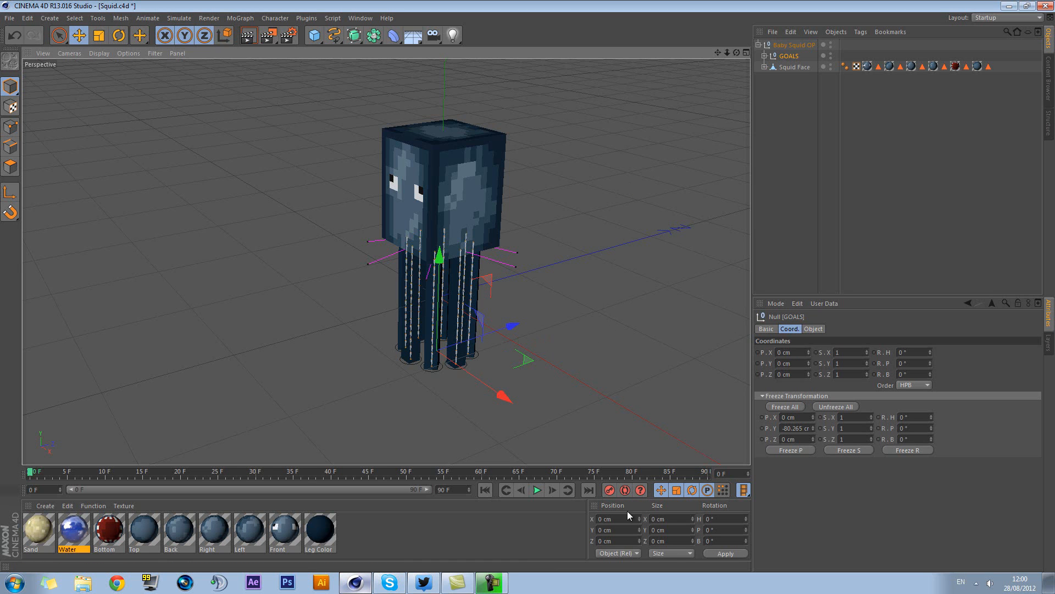
Raise the GOALS null about 41 cm in Y to bend the tentacles
left_click_drag(593, 358, 485, 318, "alt")
left_click(580, 280)
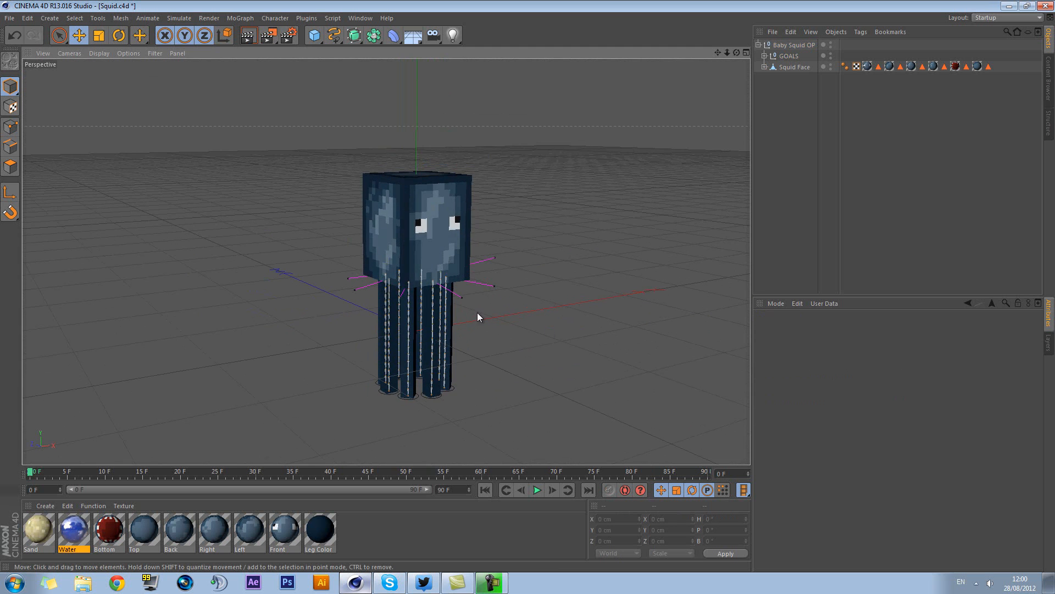
left_click(788, 56)
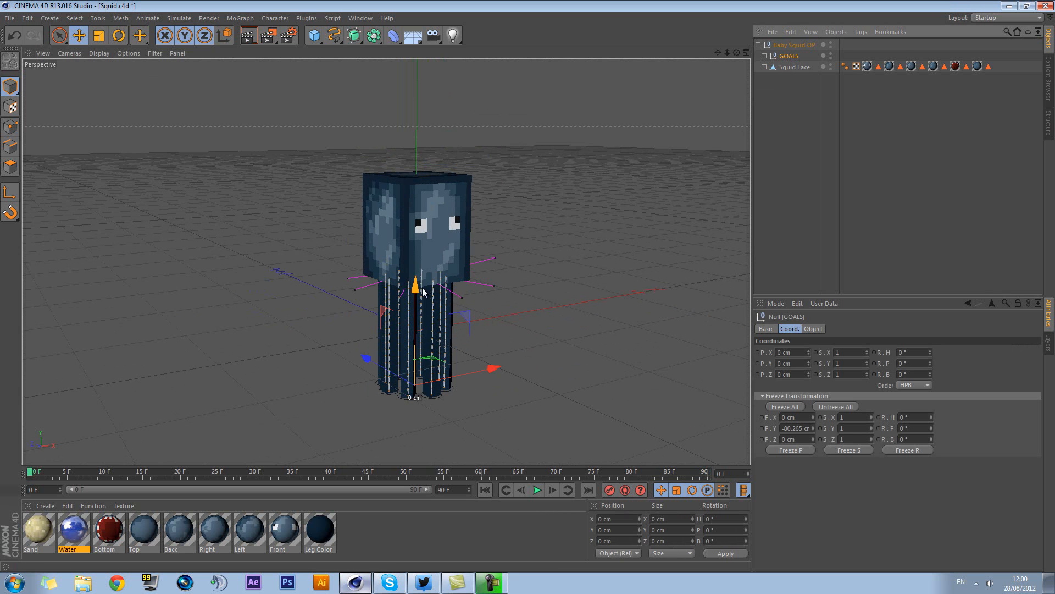
left_click_drag(424, 285, 420, 255)
middle_click_drag(481, 304, 484, 256, "alt")
scroll(421, 259, "up", 7)
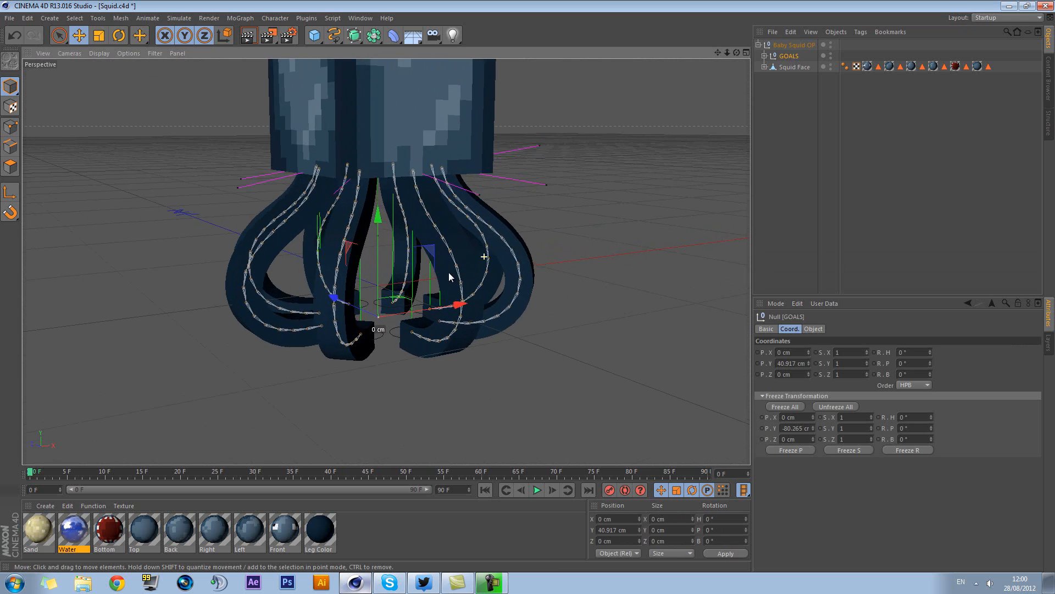
scroll(449, 274, "up", 3)
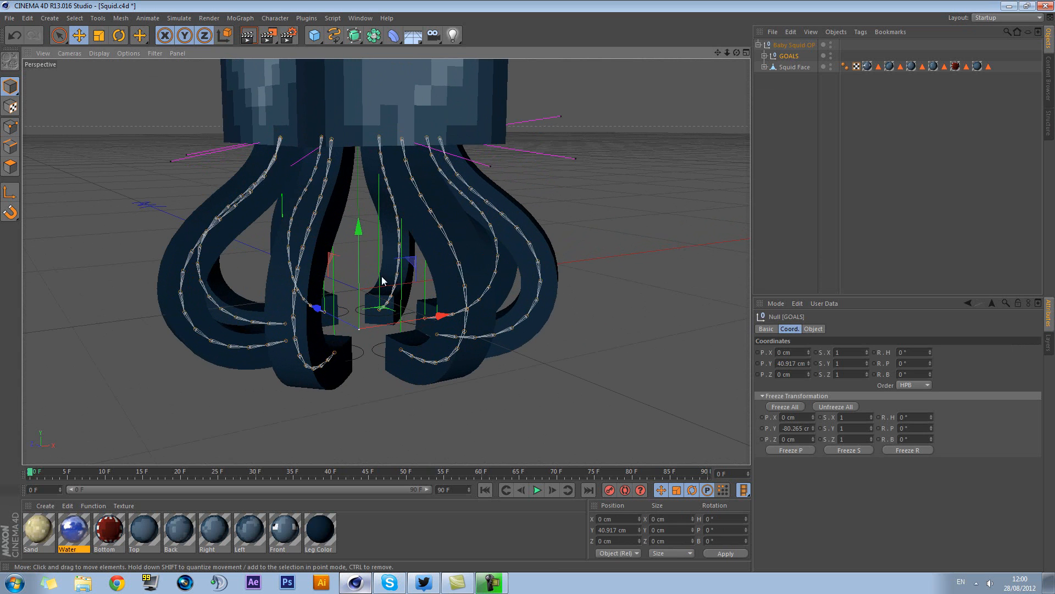
Lower the GOALS null to about 22 cm in Y and deselect it
left_click_drag(358, 250, 437, 301)
middle_click_drag(528, 219, 572, 387, "alt")
left_click_drag(572, 387, 603, 261, "alt")
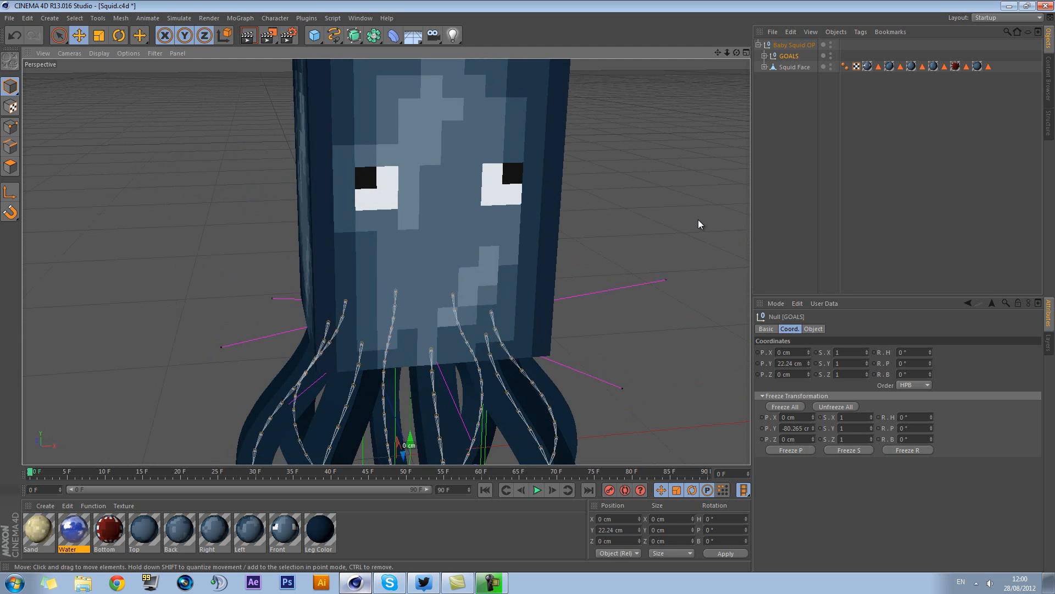
left_click(694, 233)
middle_click_drag(679, 266, 637, 194, "alt")
left_click_drag(636, 190, 683, 205, "alt")
middle_click_drag(599, 212, 613, 200, "alt")
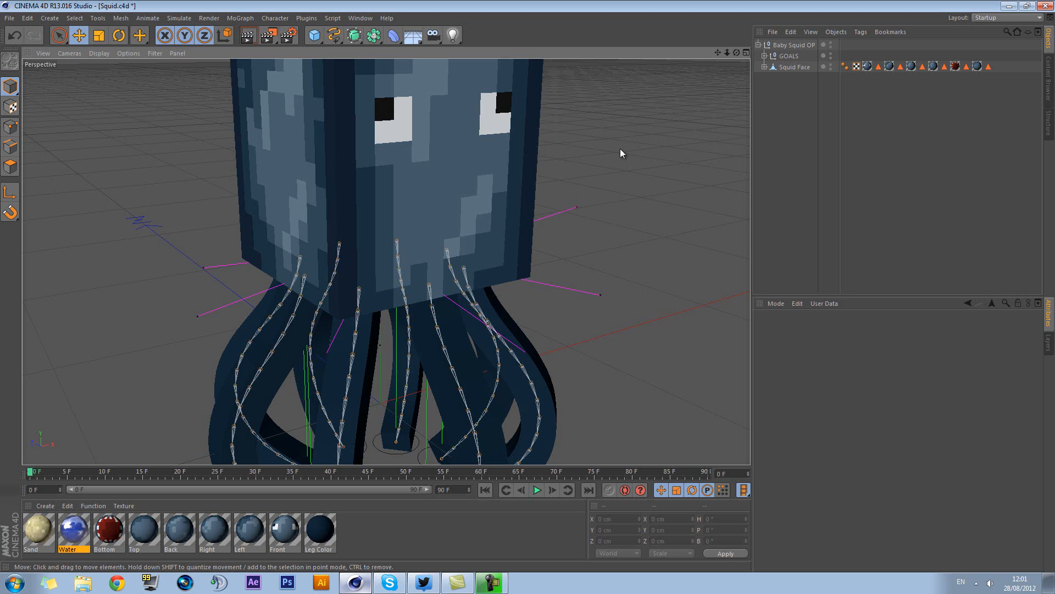
Switch to the Squid Face.c4d project and examine its squid with the cut-out eyes from several sides
left_click(360, 18)
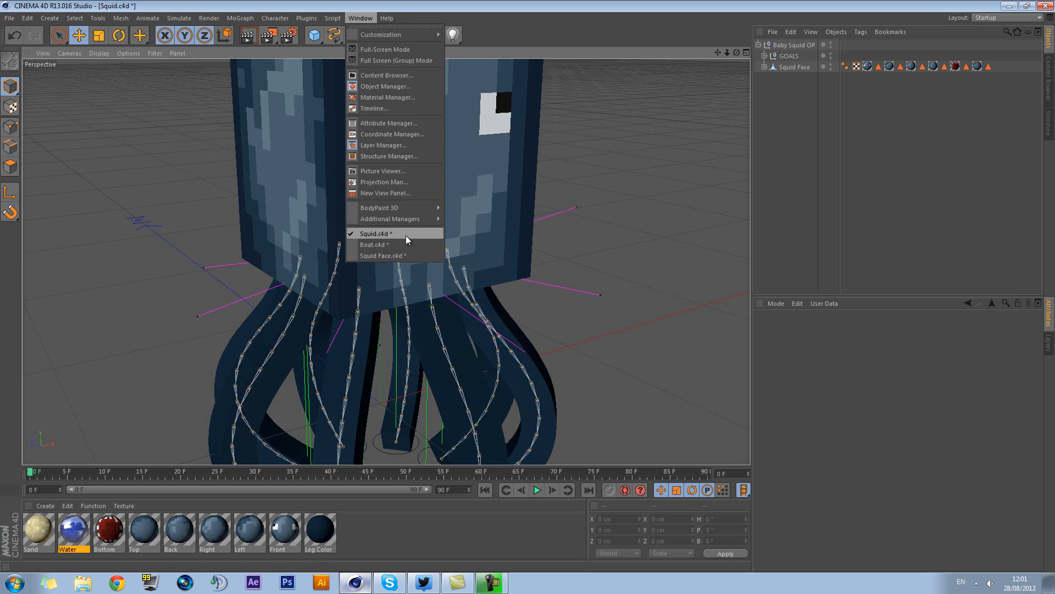
left_click(383, 255)
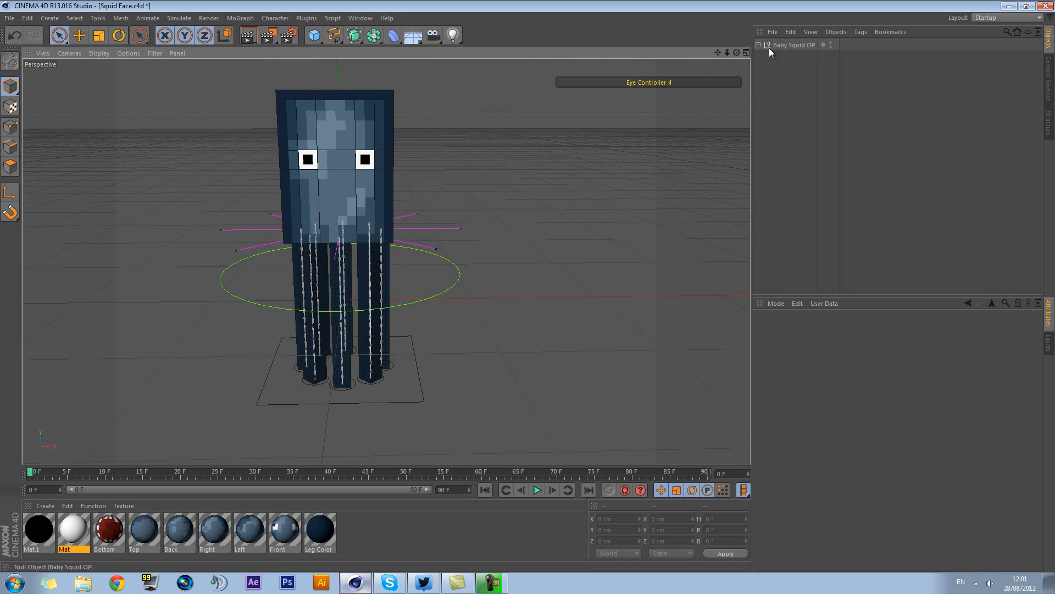
left_click_drag(517, 176, 556, 182, "alt")
middle_click_drag(556, 182, 577, 216, "alt")
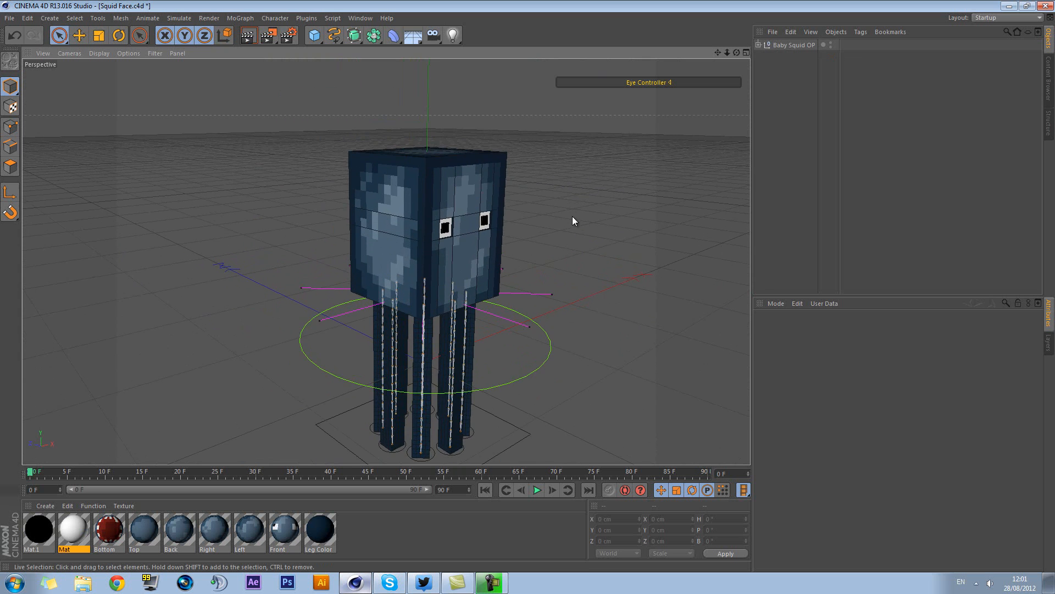
scroll(556, 222, "up", 3)
left_click_drag(632, 238, 530, 243, "alt")
middle_click_drag(505, 233, 487, 214, "alt")
Return to the Squid.c4d project and set the GOALS null's Y position to 0 cm
left_click(355, 18)
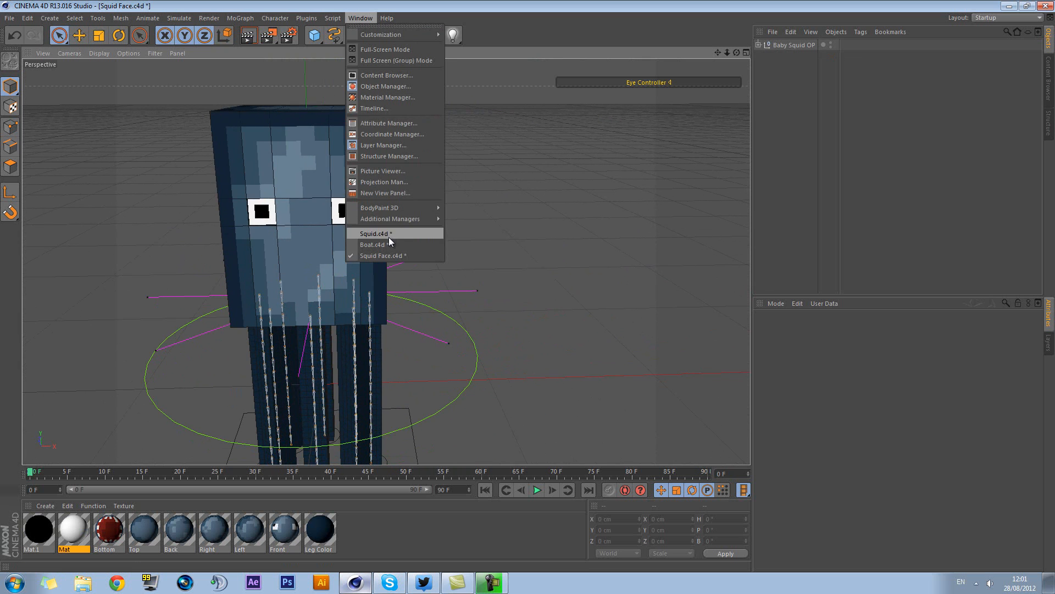
left_click(384, 235)
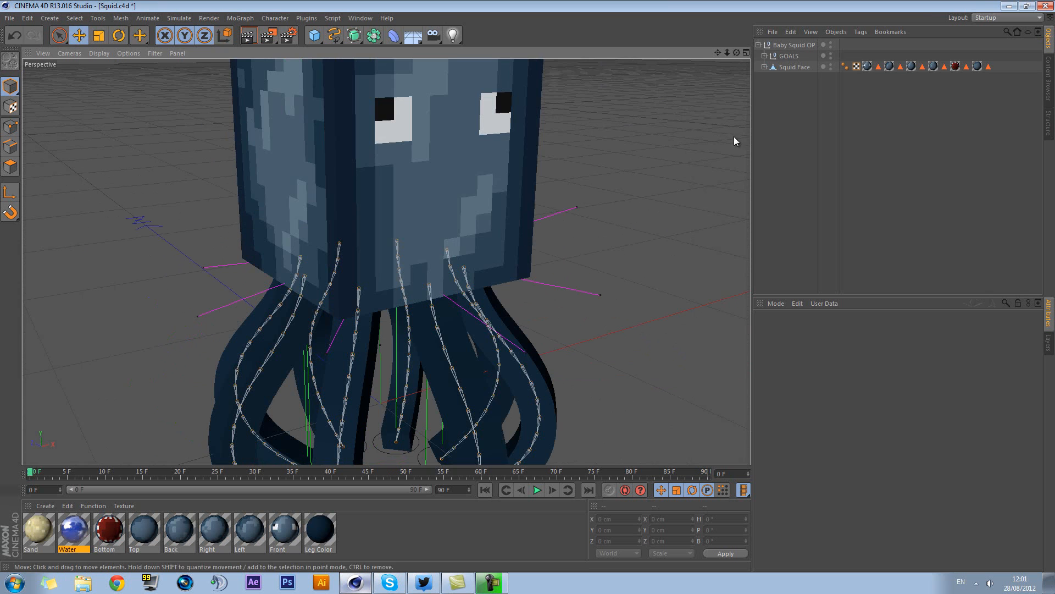
left_click(789, 55)
left_click_drag(625, 531, 511, 541)
type("0")
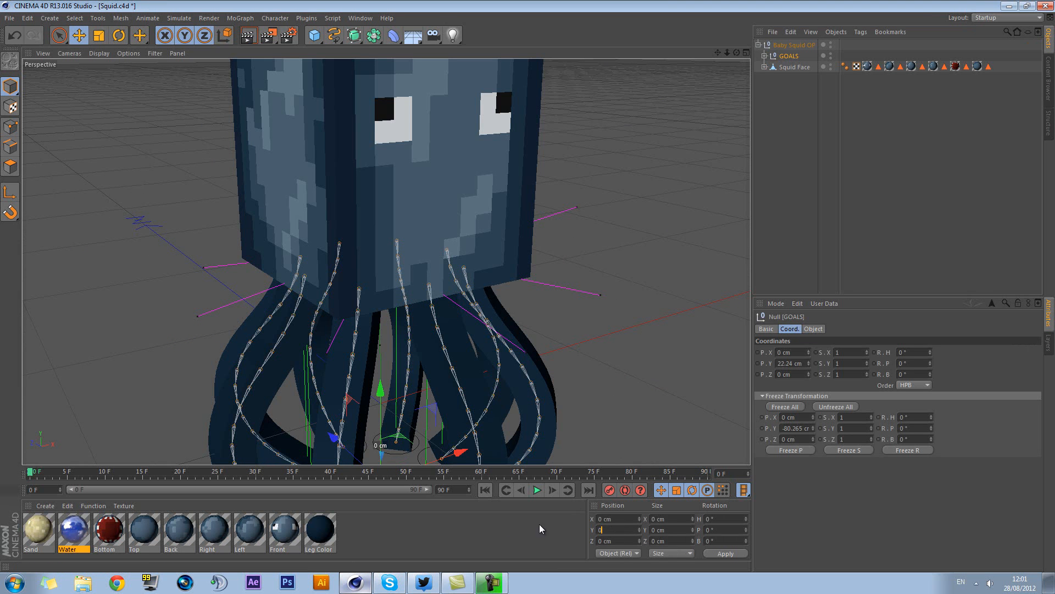
key("Return")
Copy the whole Baby Squid OP hierarchy from Squid.c4d and paste it into Squid Face.c4d
left_click(759, 44)
left_click(777, 45)
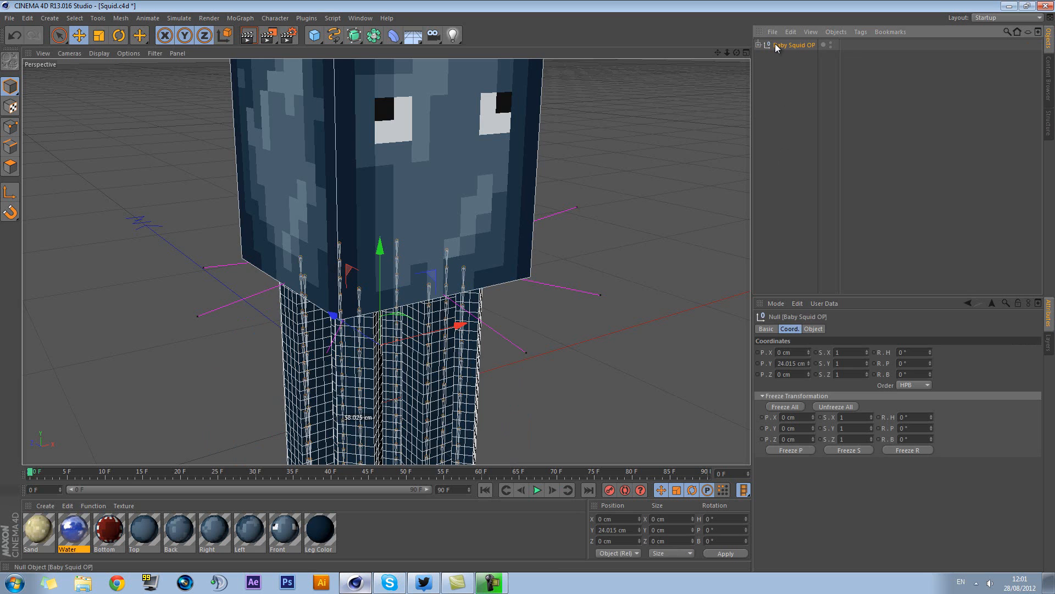
left_click(358, 19)
left_click(385, 257)
left_click(362, 18)
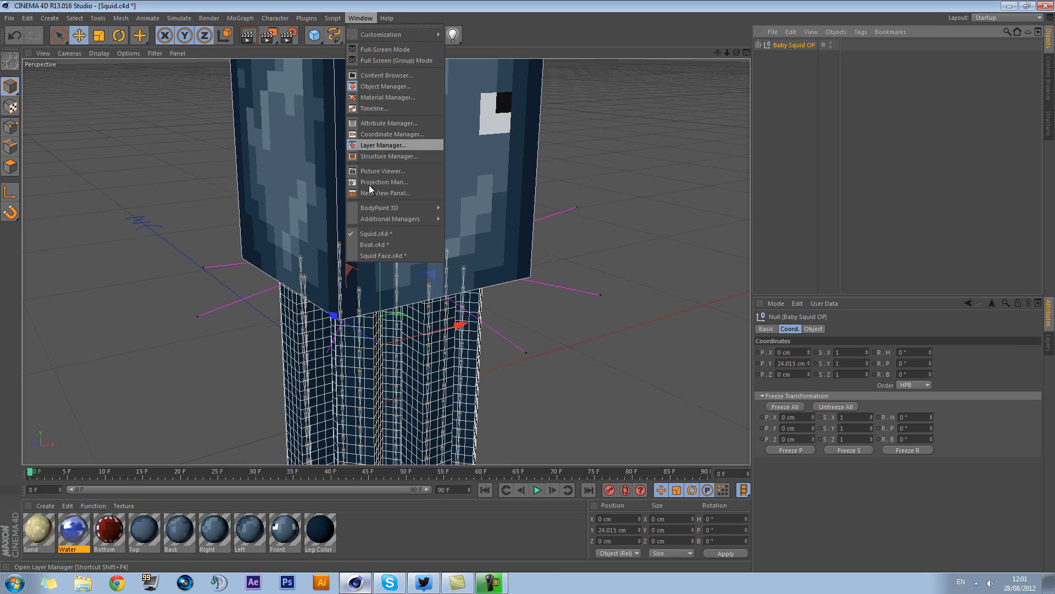
left_click(379, 255)
key("ctrl+v")
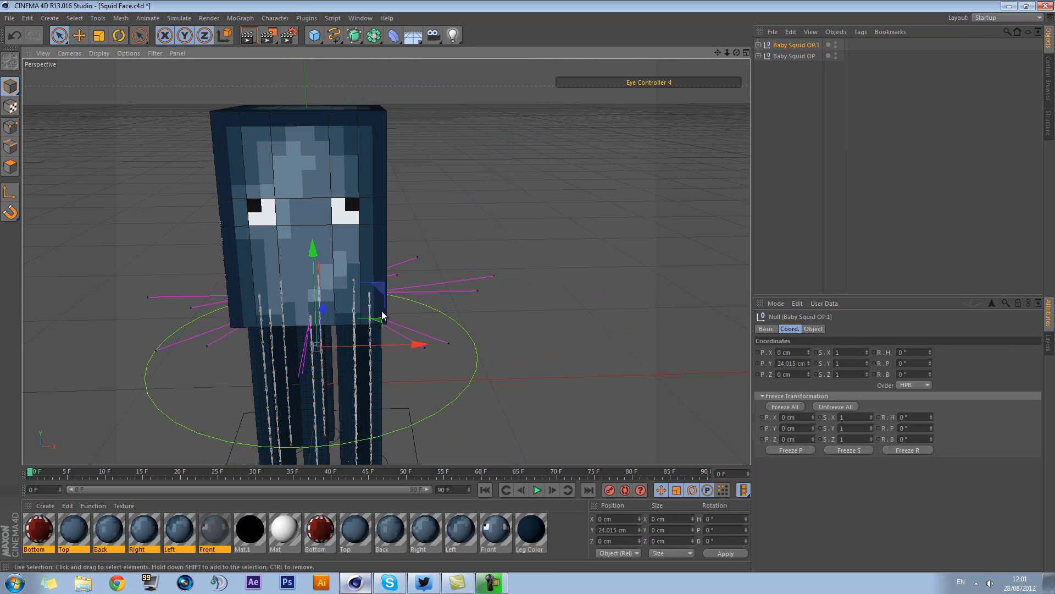
Move the pasted squid about 147 cm in X beside the original and compare their two faces
left_click_drag(391, 345, 632, 315)
left_click(657, 400)
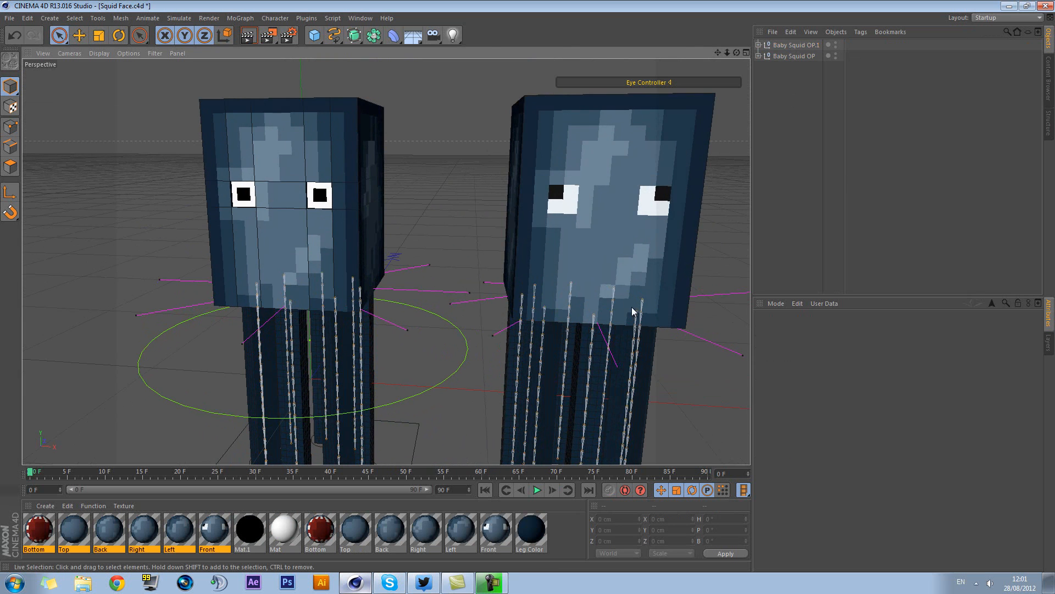
middle_click_drag(632, 314, 627, 266, "alt")
left_click_drag(627, 267, 659, 277, "alt")
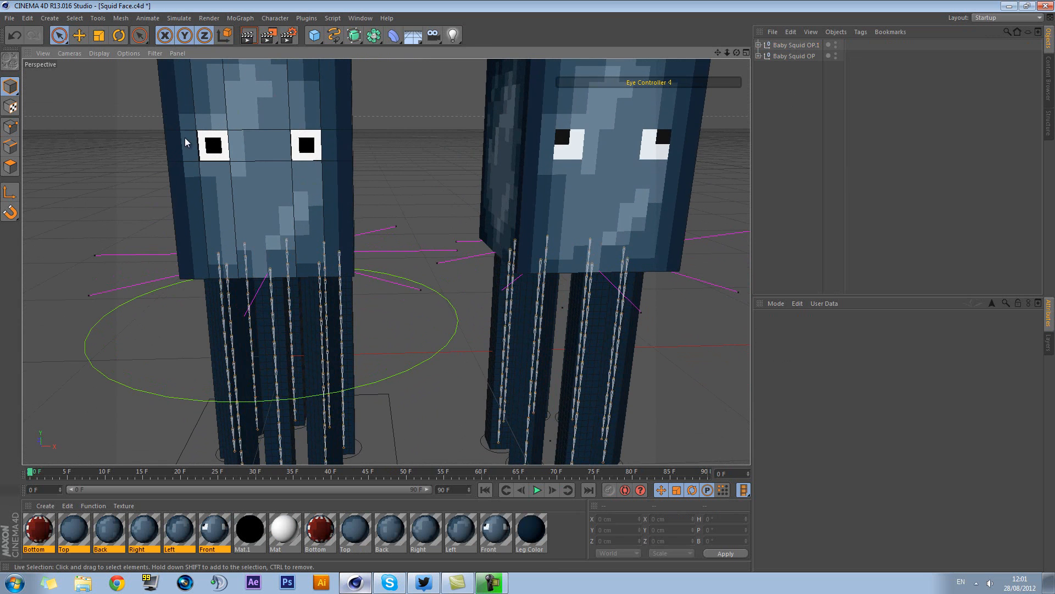
middle_click_drag(353, 182, 385, 219, "alt")
scroll(314, 190, "down", 3)
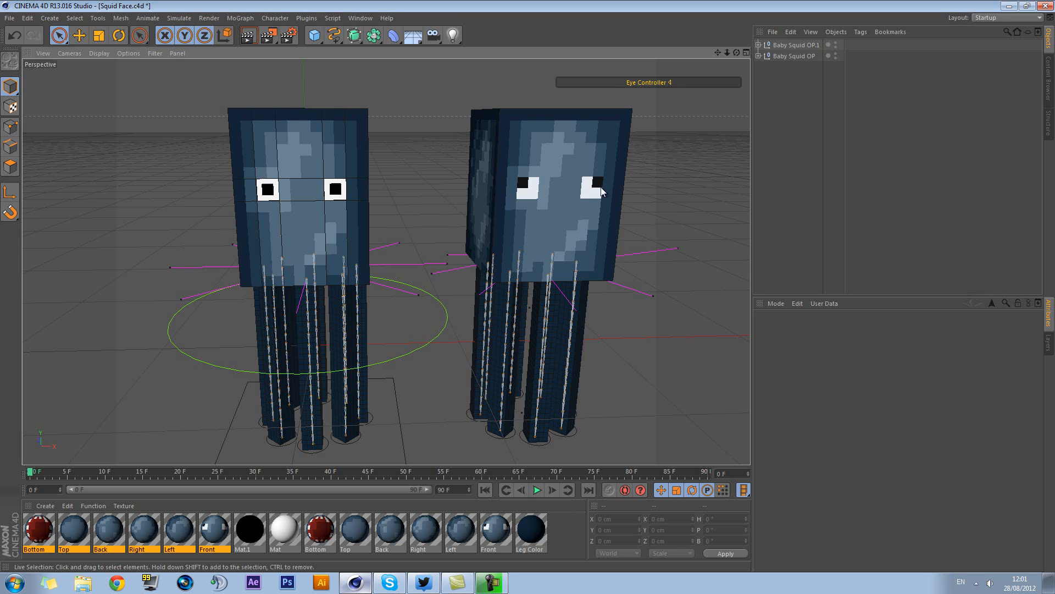
Delete the pasted Baby Squid OP.1 and select the head mesh of the remaining squid
left_click(792, 46)
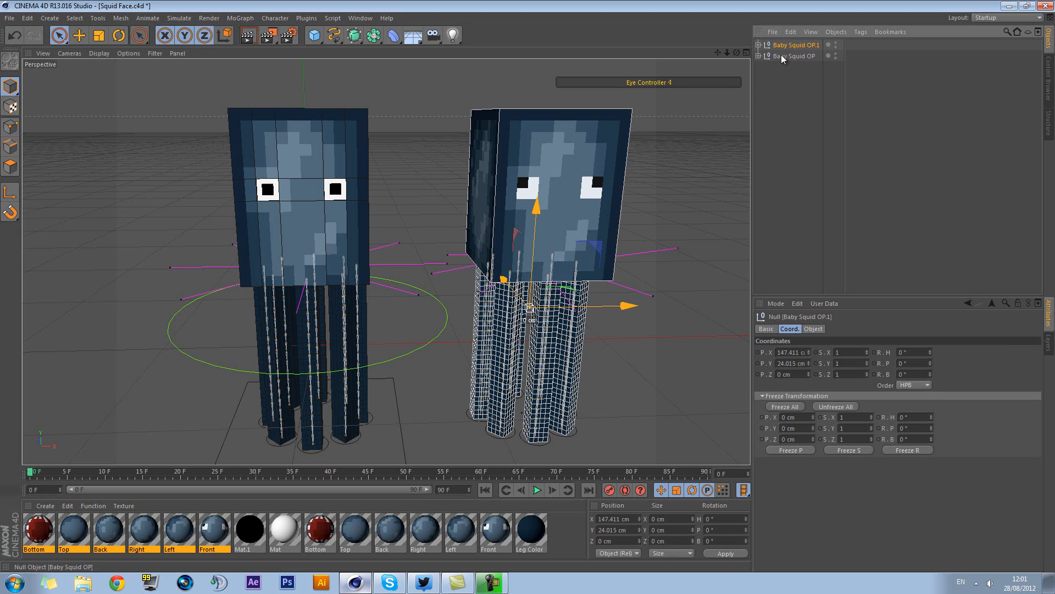
key("Delete")
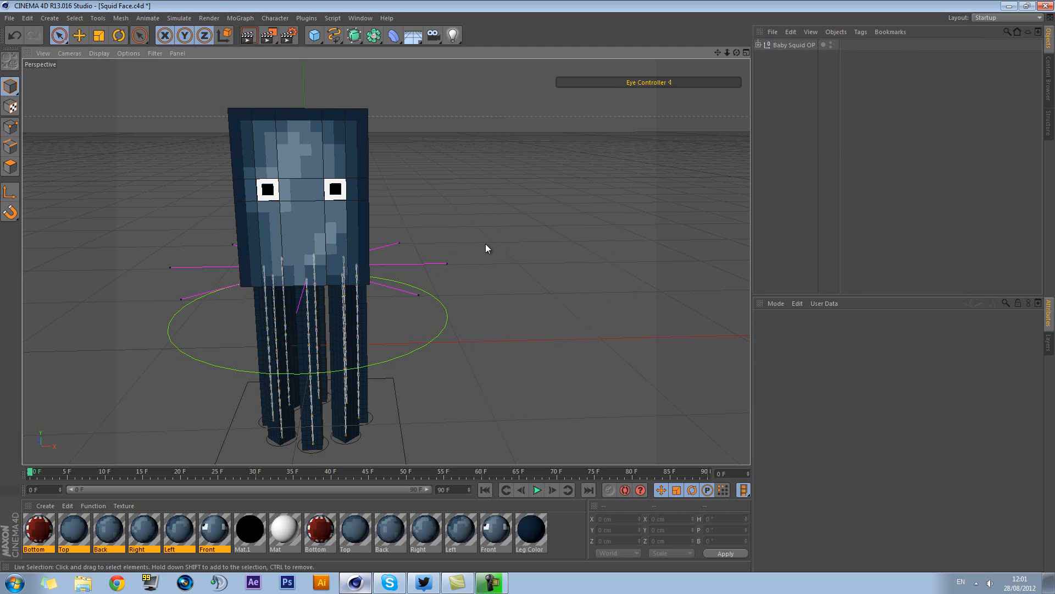
middle_click_drag(493, 227, 572, 223, "alt")
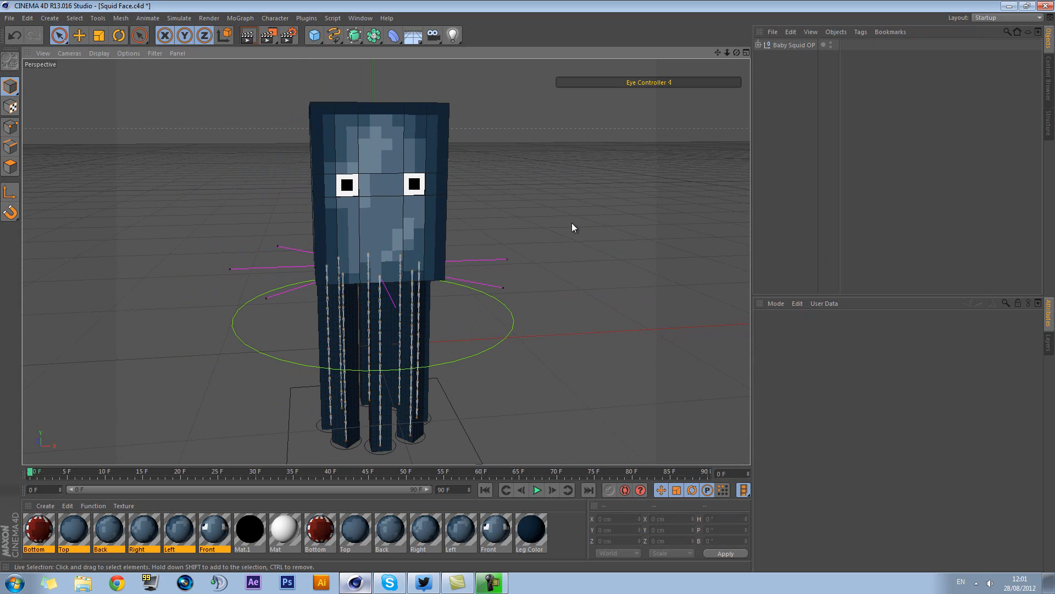
left_click_drag(520, 200, 563, 246, "alt")
left_click(405, 163)
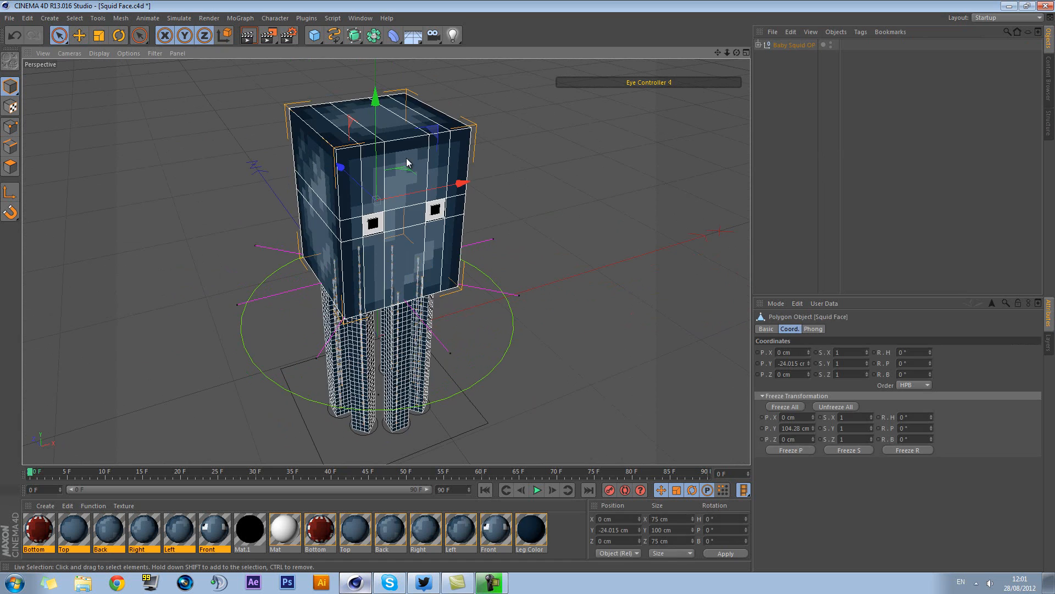
Try extruding the middle polygon strip on top of the squid's head by 22.4 cm
left_click_drag(504, 208, 439, 195, "alt")
scroll(440, 195, "up", 10)
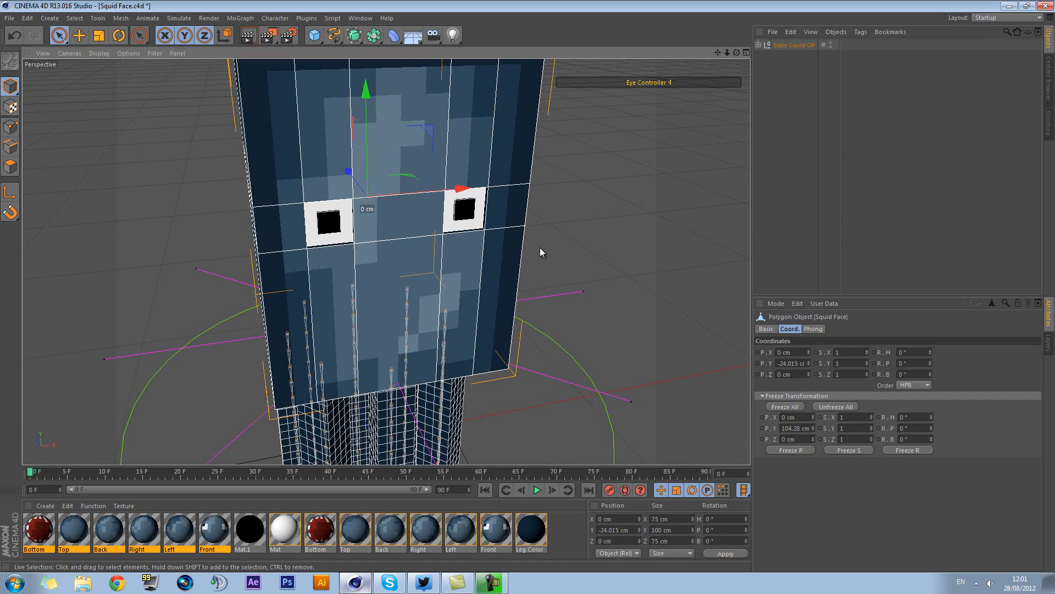
left_click_drag(539, 247, 578, 249, "alt")
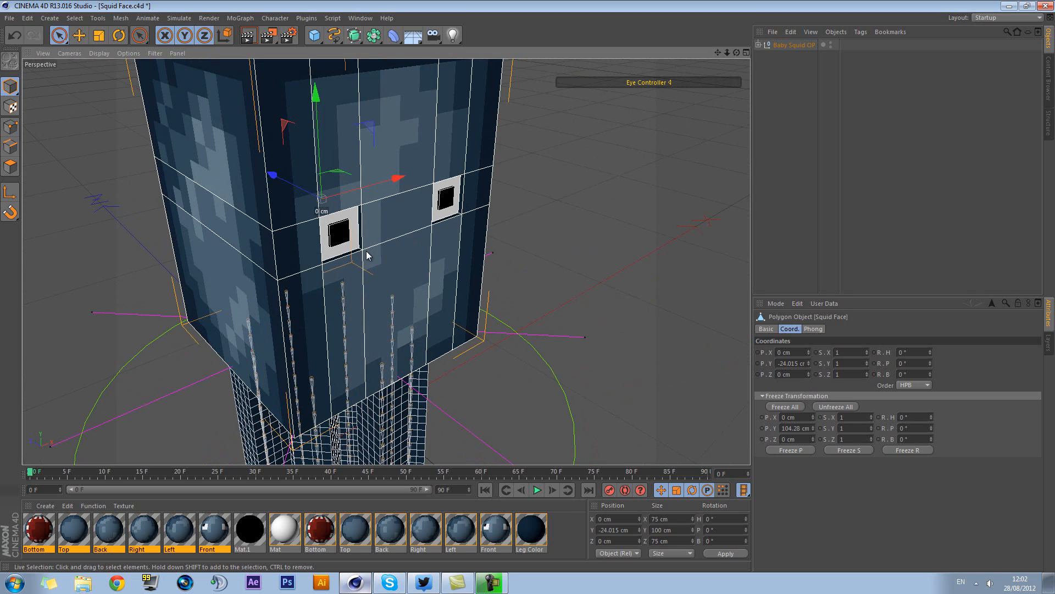
left_click_drag(574, 261, 533, 250, "alt")
left_click(15, 170)
left_click(299, 176)
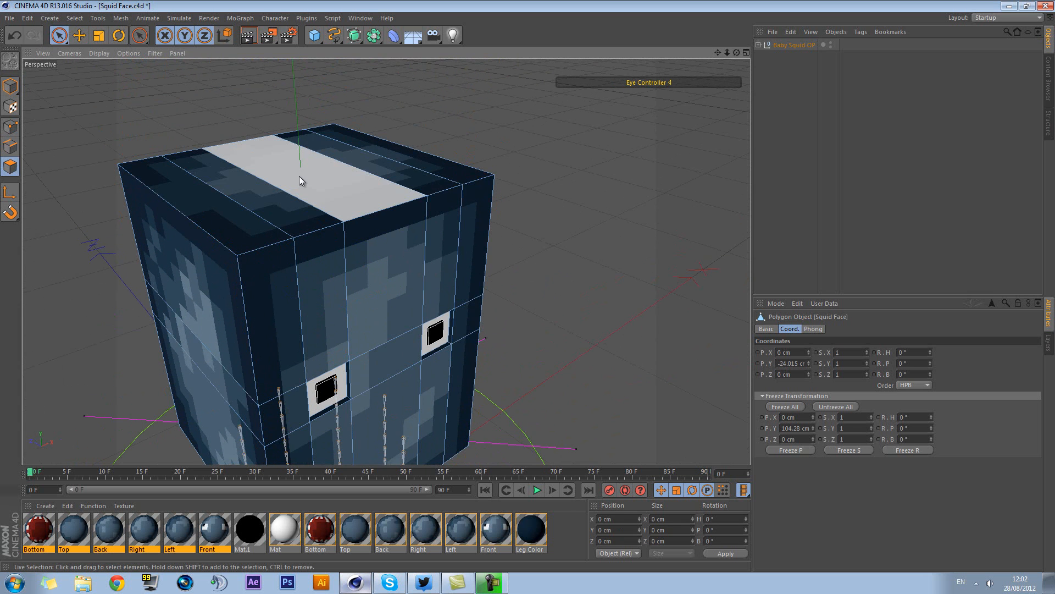
right_click(391, 177)
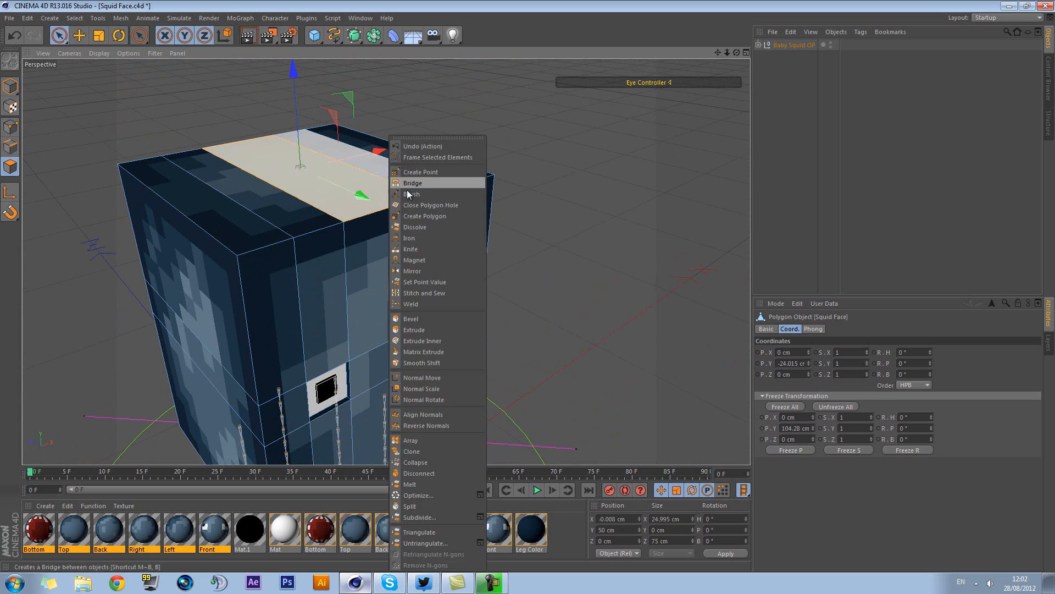
left_click(430, 339)
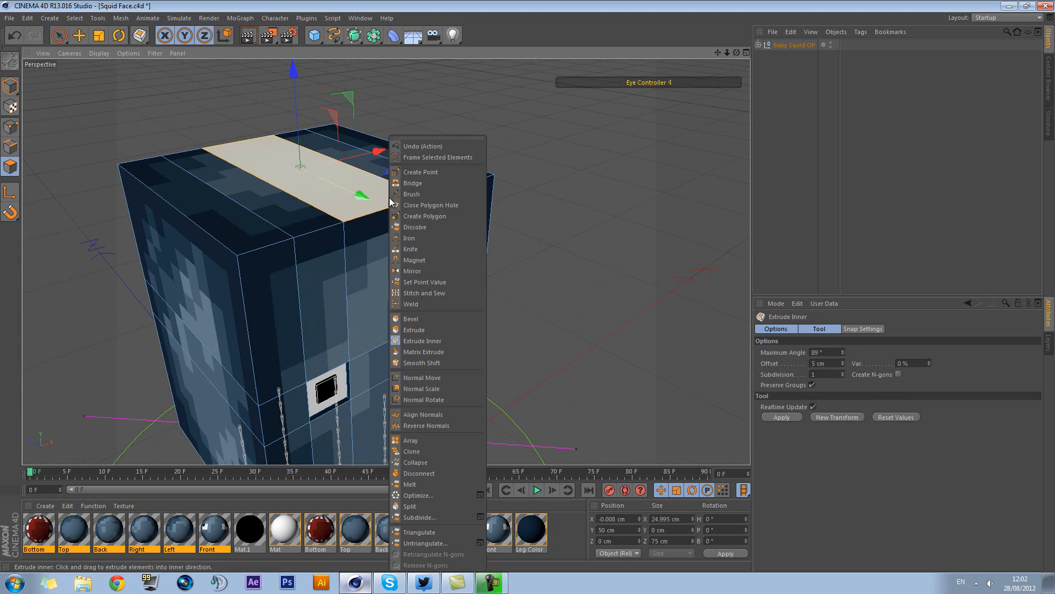
left_click(428, 328)
left_click_drag(404, 209, 530, 285)
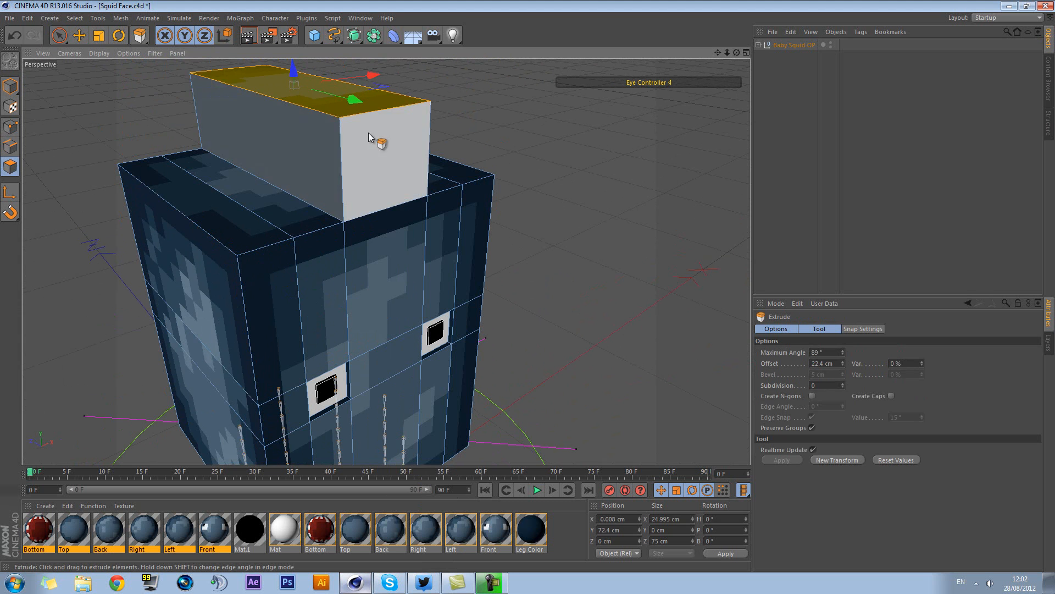
left_click(552, 134)
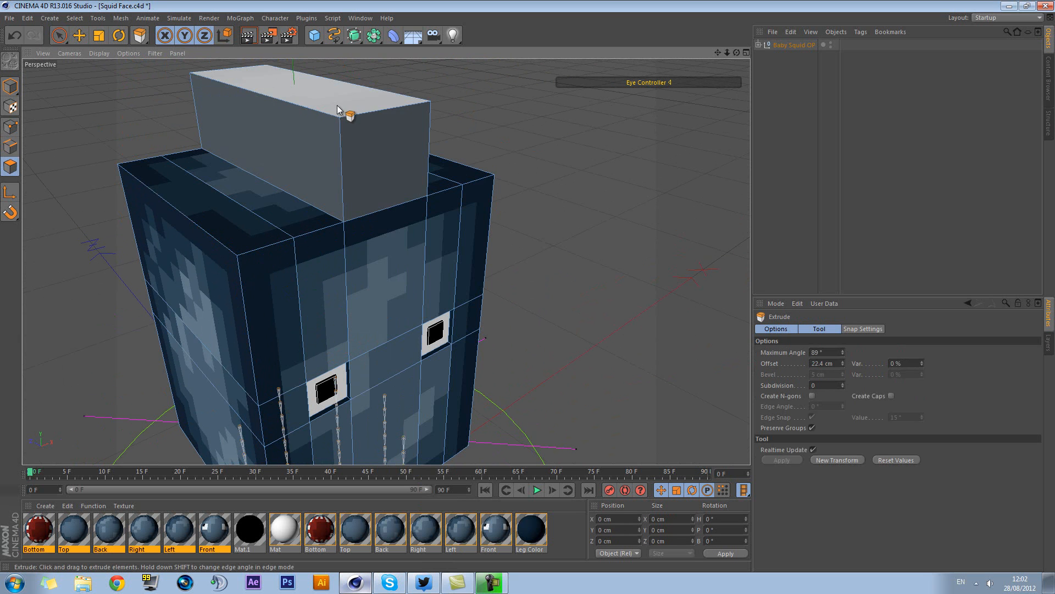
Undo the extrusion on top of the head and clear the polygon selection
key("ctrl+z")
key("ctrl+z")
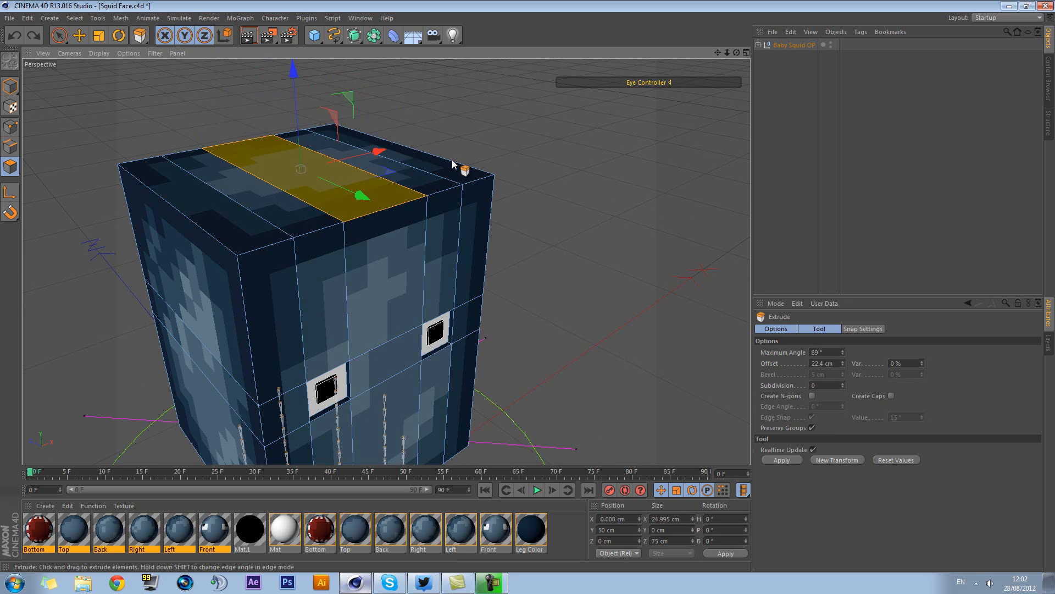
left_click(566, 224)
Expand the Baby Squid OP and Squid Face hierarchies and select the POLES null
left_click_drag(586, 279, 492, 218, "alt")
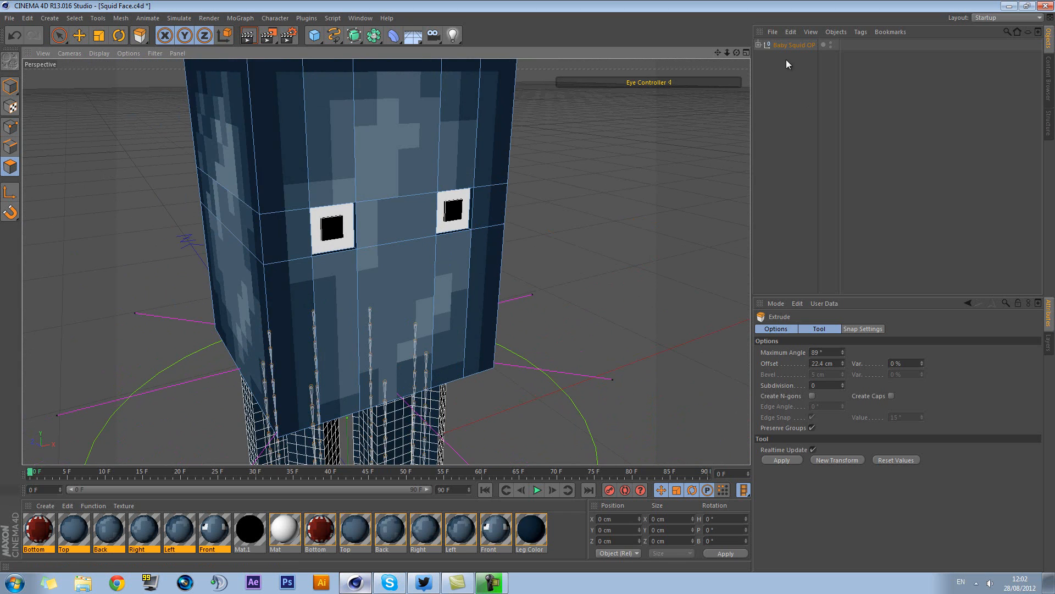
left_click(759, 45)
left_click(764, 67)
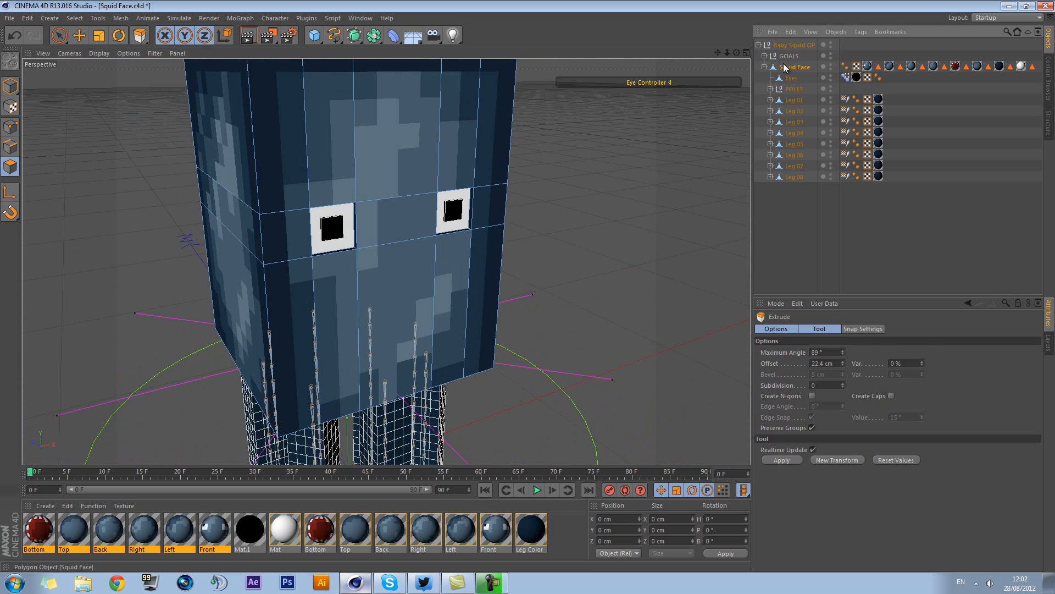
left_click(791, 78)
left_click(793, 89)
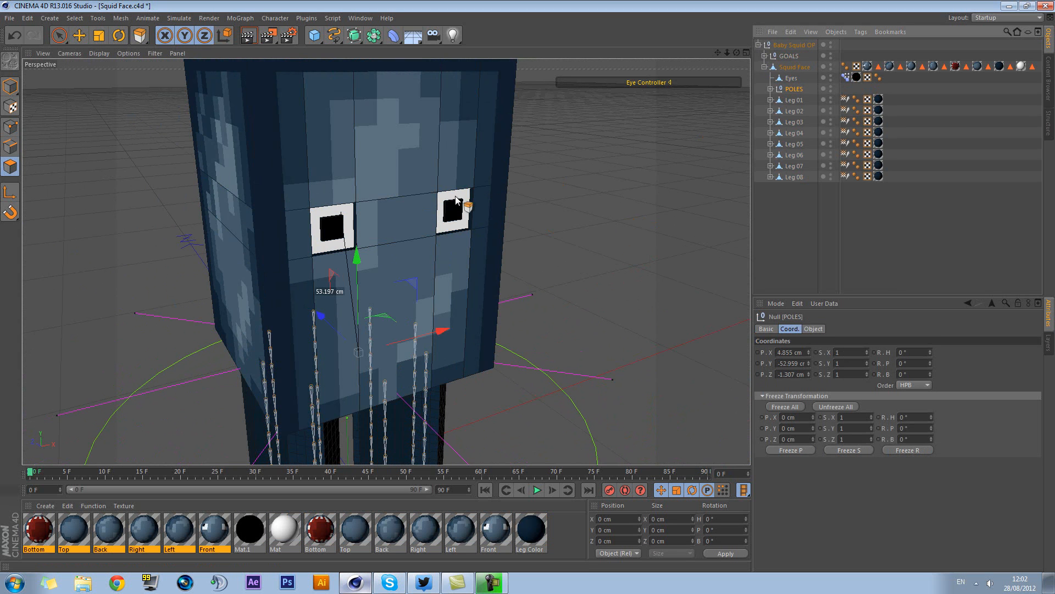
Try to raise the POLES null with the Live Selection tool, and undo the change
left_click(59, 36)
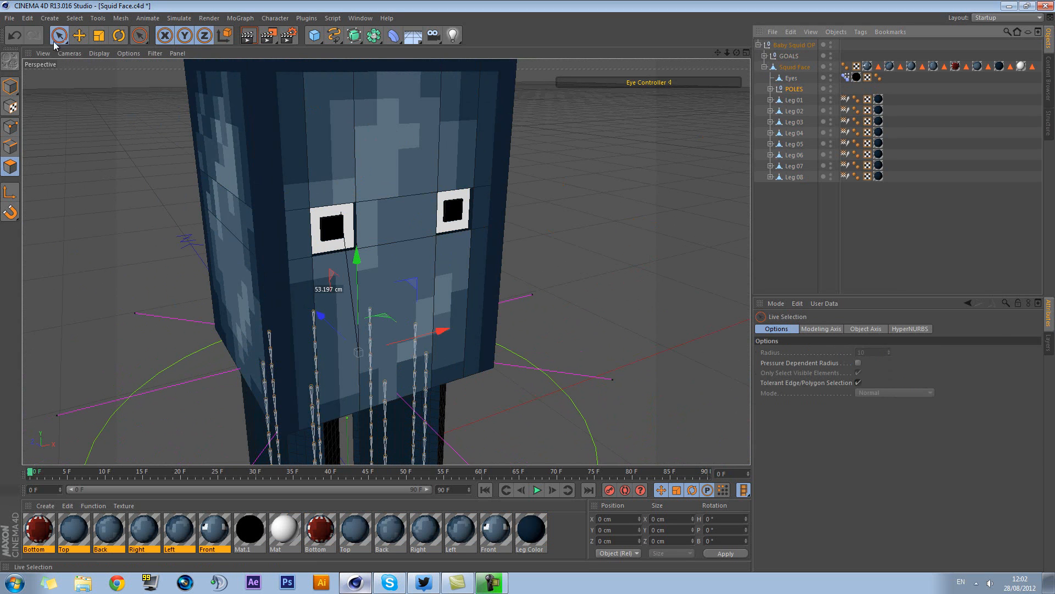
mouse_move(573, 170)
left_mouse_down("alt")
mouse_move(541, 164)
mouse_move(586, 200)
mouse_move(625, 209)
mouse_move(554, 166)
left_mouse_up("alt")
scroll(497, 183, "down", 8)
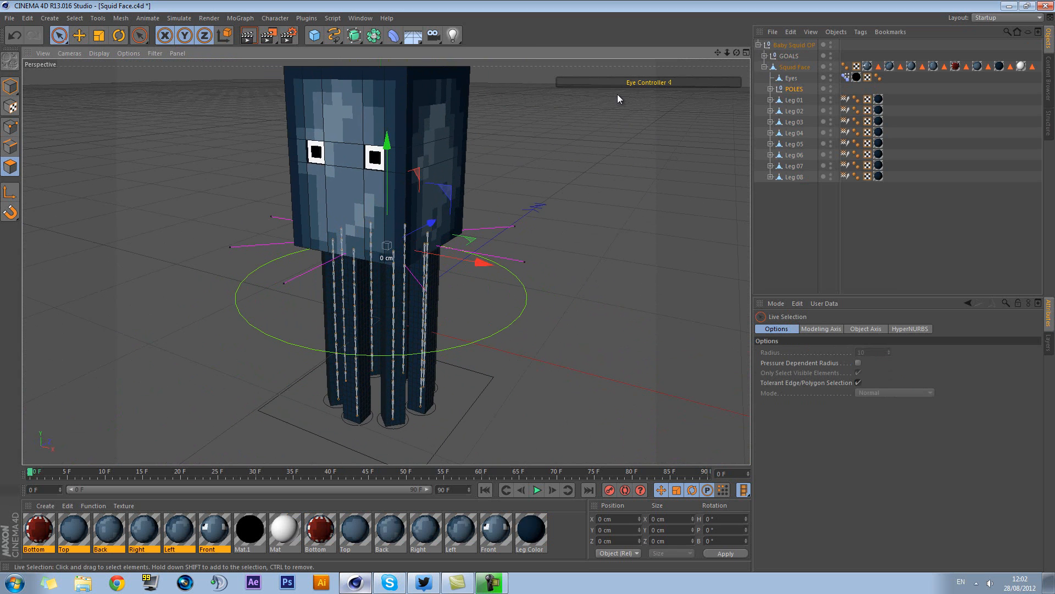
left_click_drag(388, 176, 392, 148)
key("ctrl+z")
Switch from polygon editing to Model mode and test-move the whole squid with its circular Baby Squid OP controller
left_click(797, 211)
left_click(517, 328)
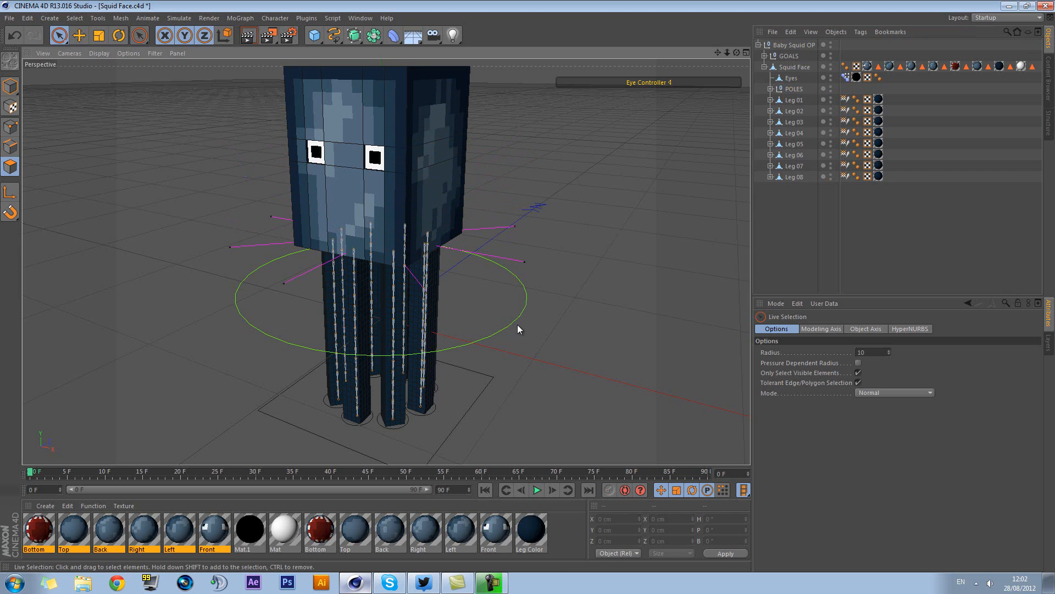
left_click(10, 87)
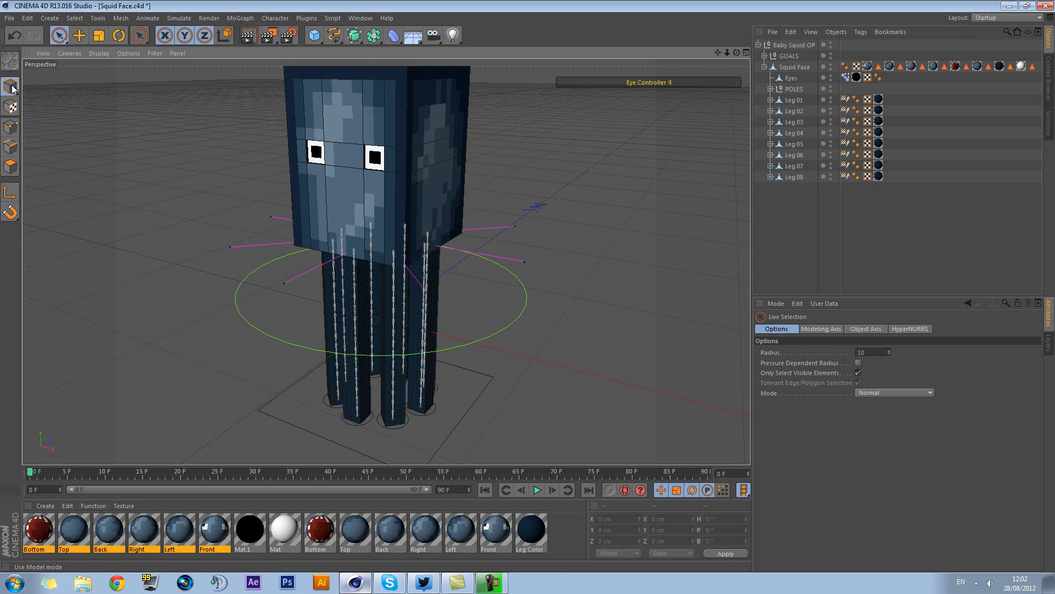
left_click(525, 312)
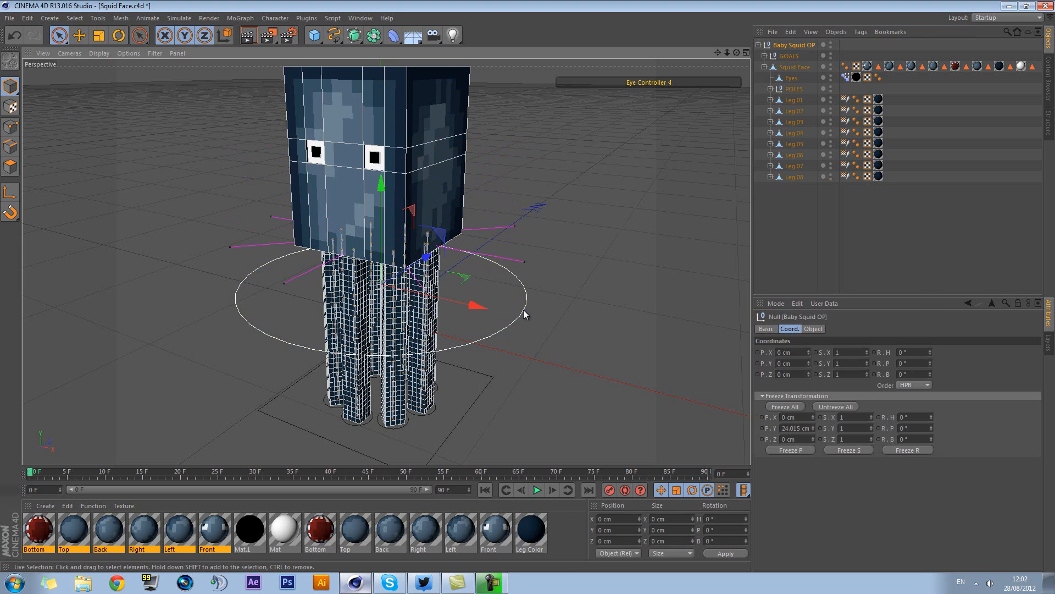
left_click_drag(383, 214, 570, 300)
Test-move the tentacles with the square GOALS null, undo it, and reselect the Baby Squid OP controller
left_click(514, 385)
left_click(487, 387)
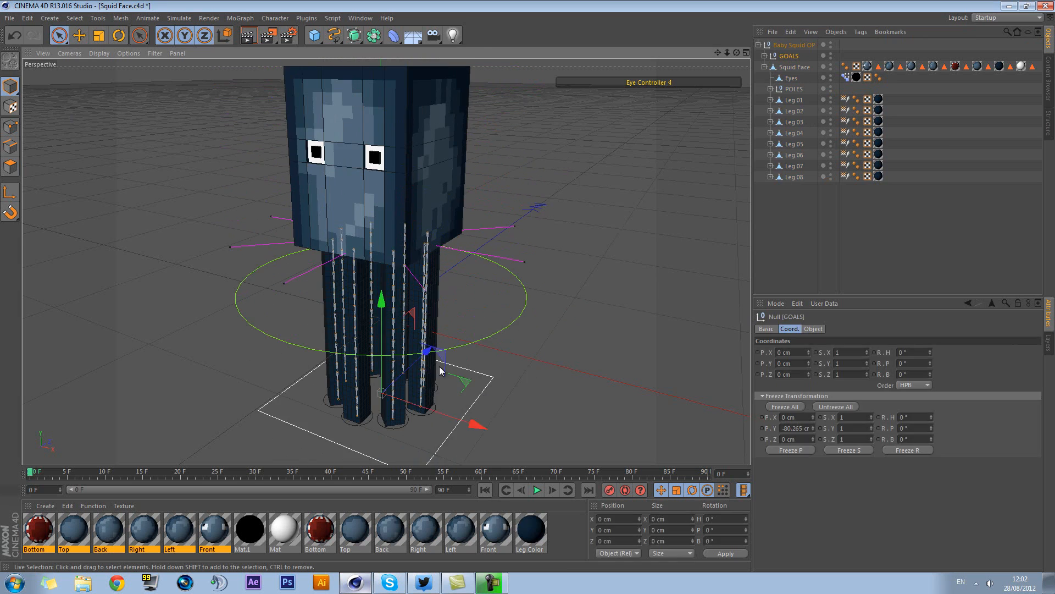
left_click_drag(378, 296, 414, 286)
key("ctrl+z")
left_click(521, 316)
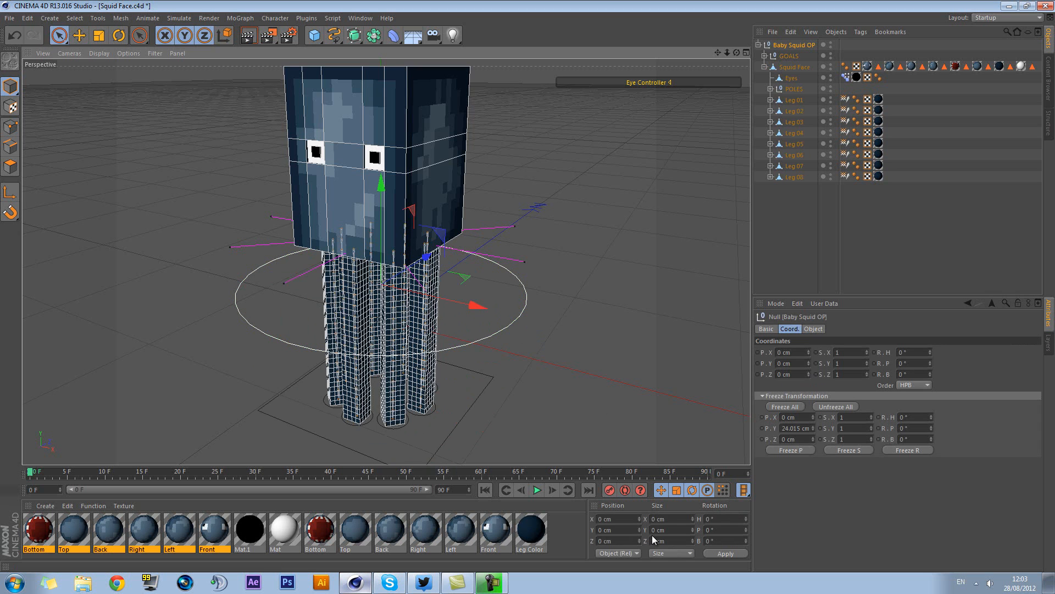
left_click_drag(574, 301, 545, 239, "alt")
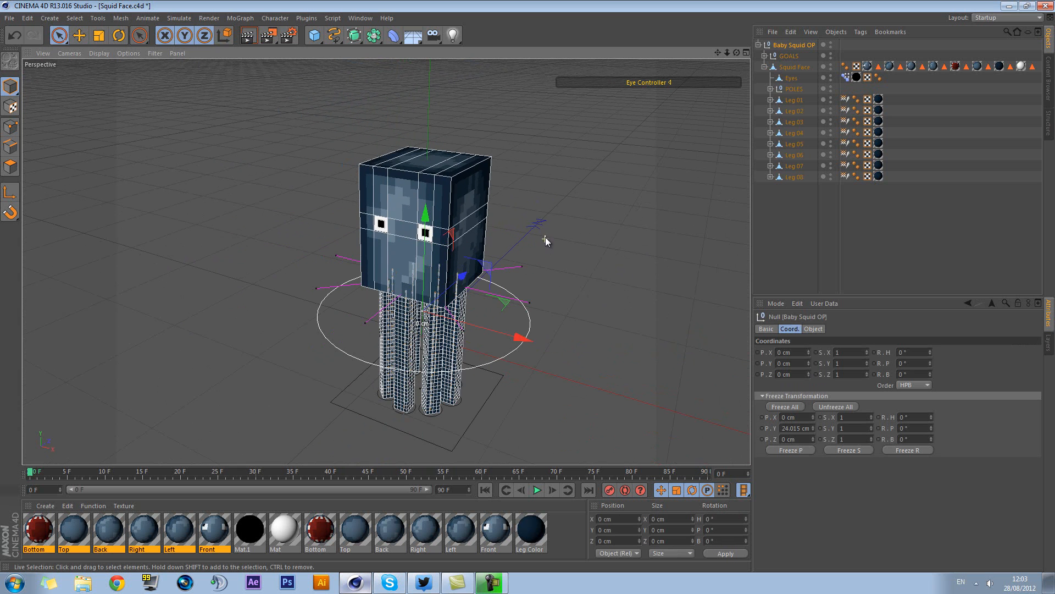
Add a cube, raise it to about Y 238.9 cm above the squid, and freeze all its coordinates
left_click(598, 226)
left_click(317, 36)
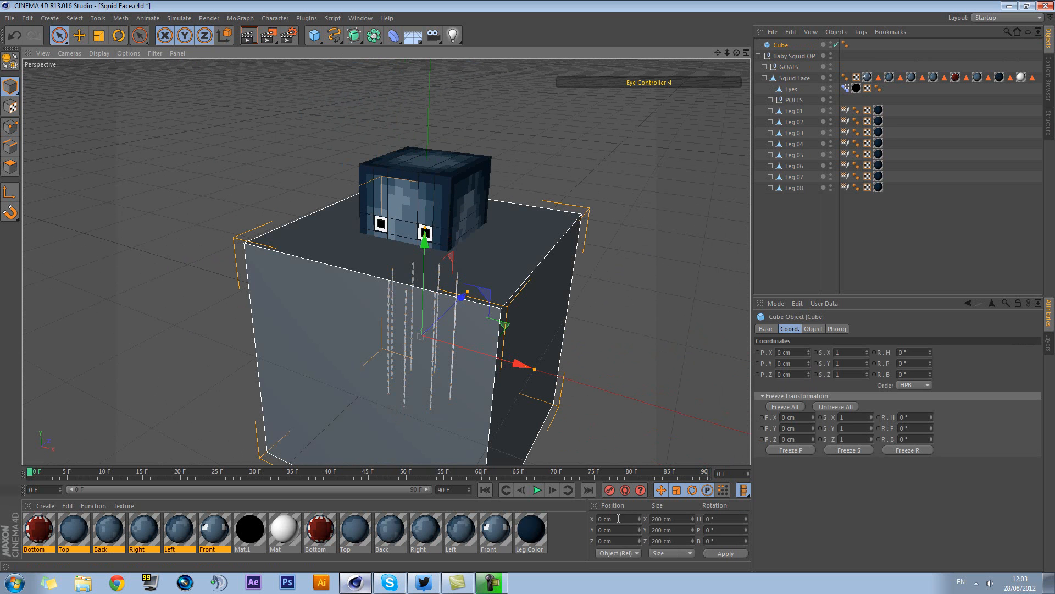
left_click_drag(428, 234, 528, 286)
left_click_drag(545, 406, 584, 352, "alt")
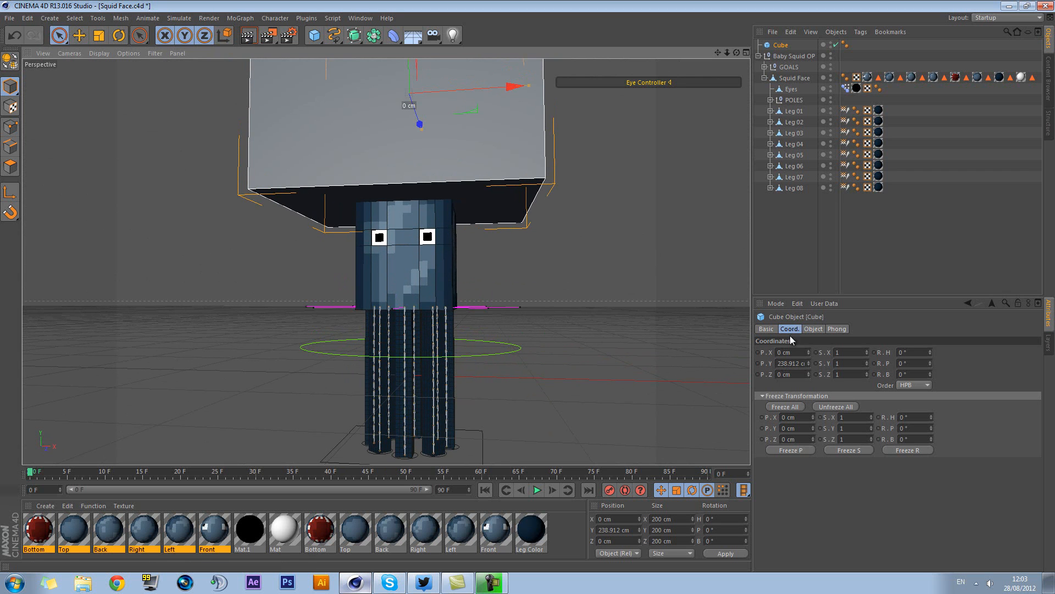
left_click(796, 406)
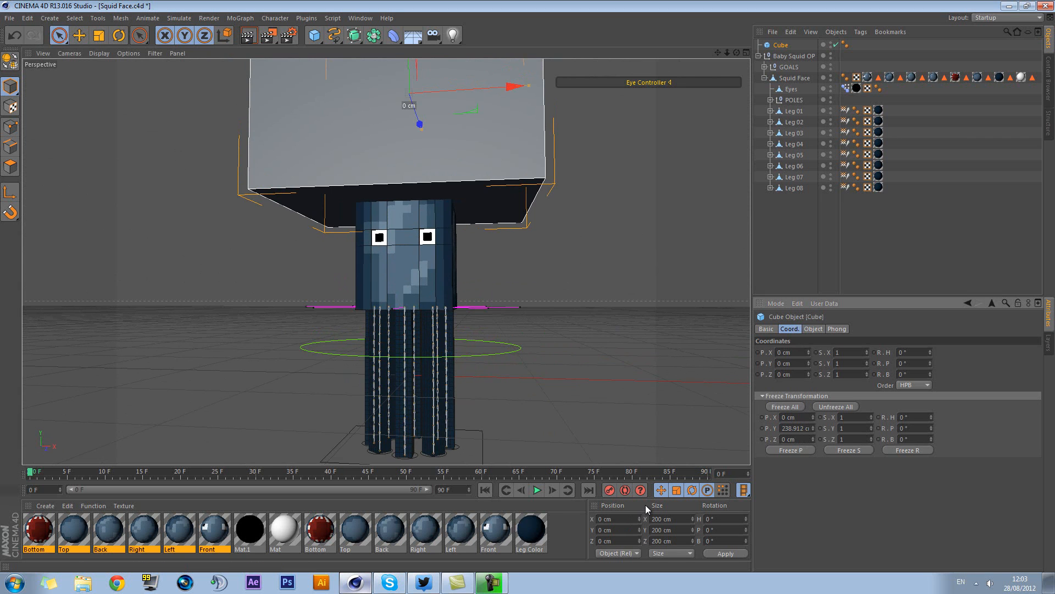
left_click_drag(518, 298, 502, 303, "alt")
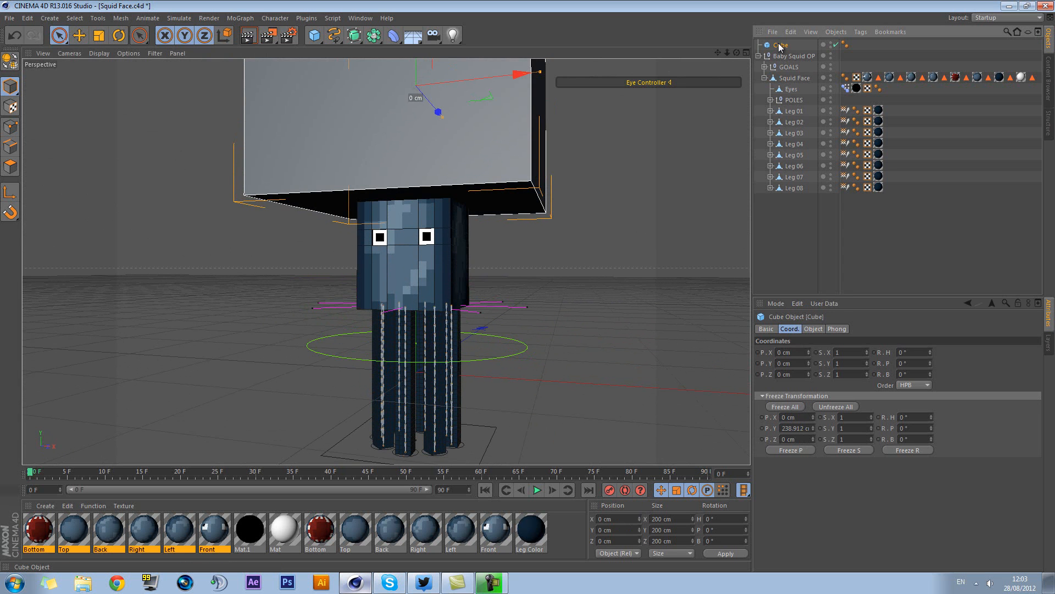
Delete the demonstration cube above the squid
key("Delete")
left_click_drag(596, 200, 552, 271, "alt")
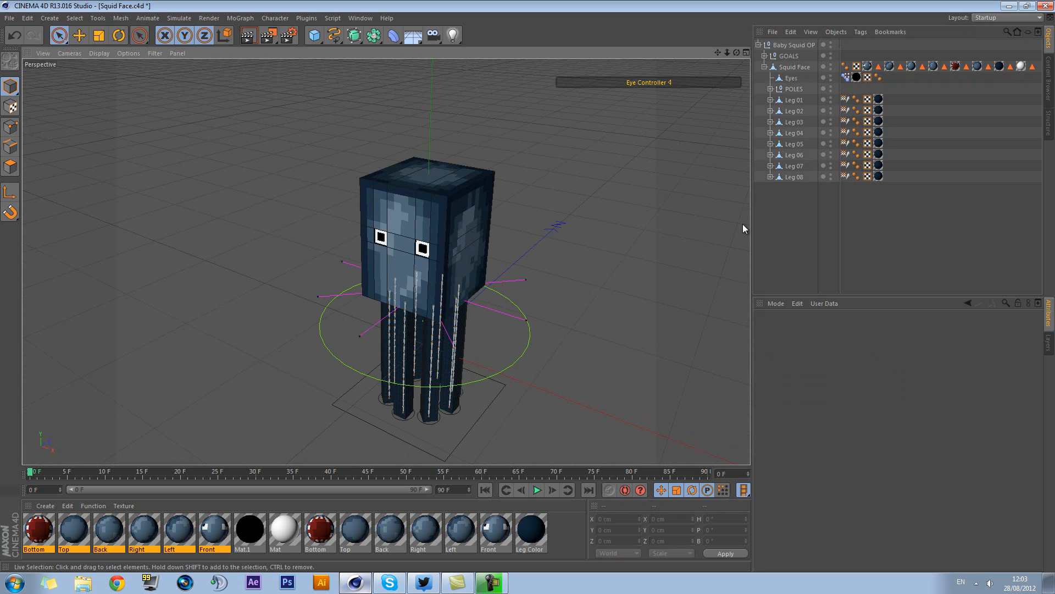
Expand the Eye Controller display and show the sliders of the Eyes object's Pose Morph tag
left_click_drag(657, 282, 535, 245, "alt")
scroll(534, 245, "up", 3)
scroll(535, 245, "up", 1)
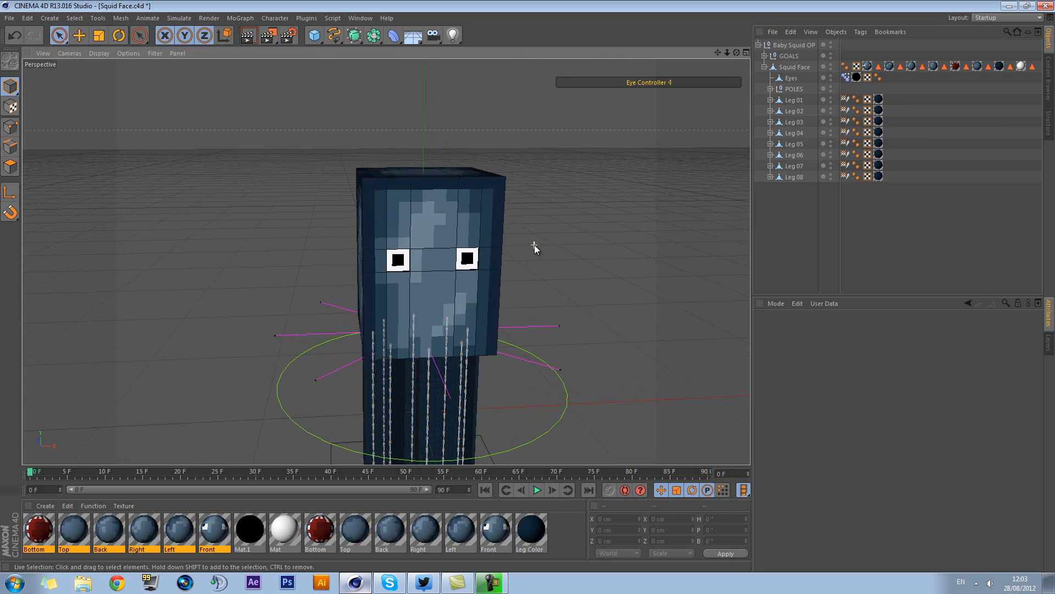
left_click(672, 82)
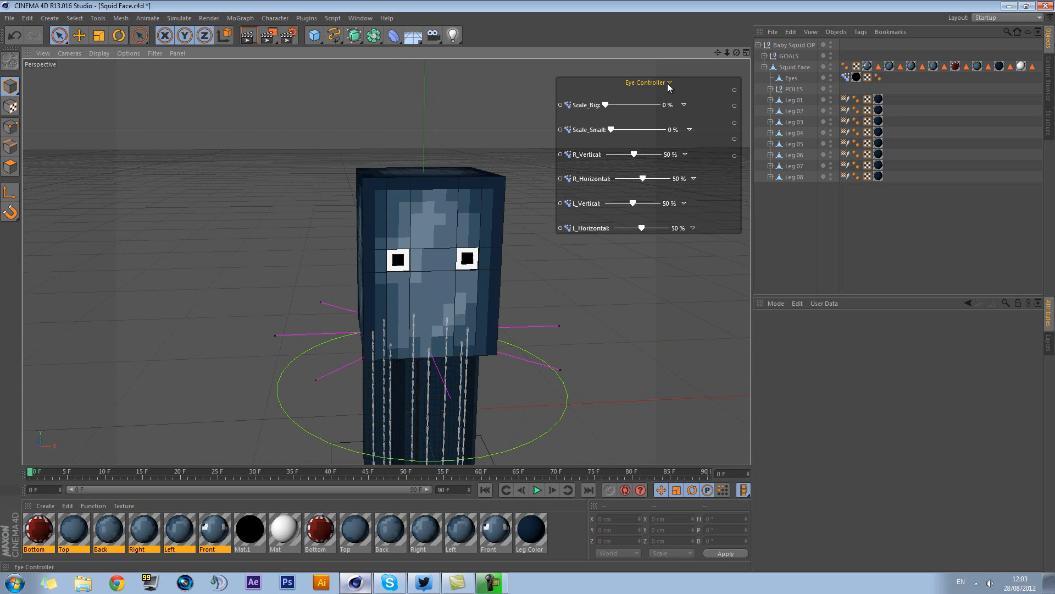
left_click(846, 78)
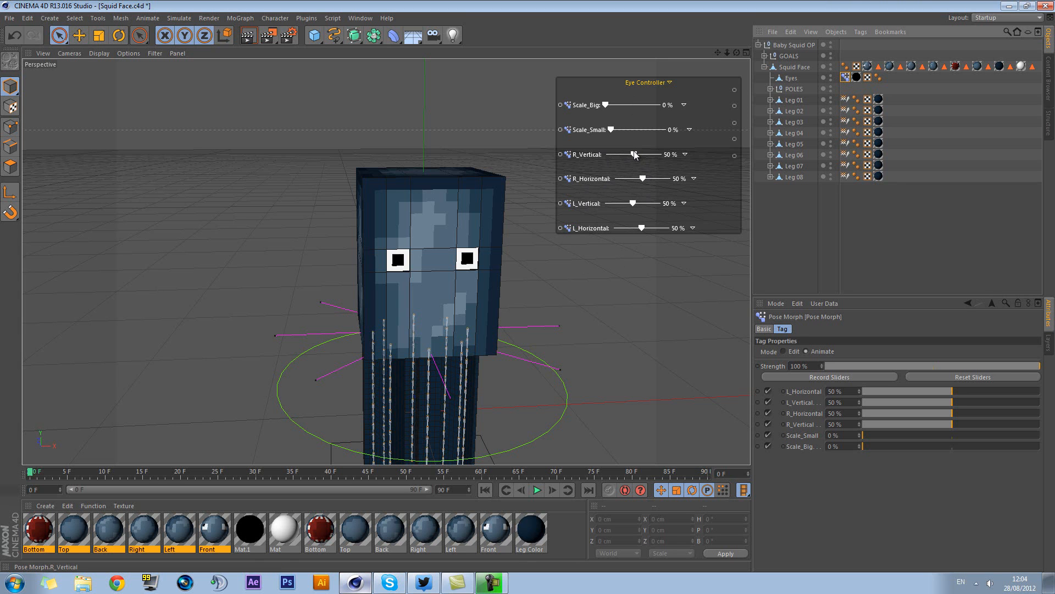
Move the pupils off centre with R_Vertical 100%, R_Horizontal 5%, L_Vertical 0% and L_Horizontal 0%
left_click_drag(635, 153, 691, 153)
left_click_drag(643, 179, 618, 180)
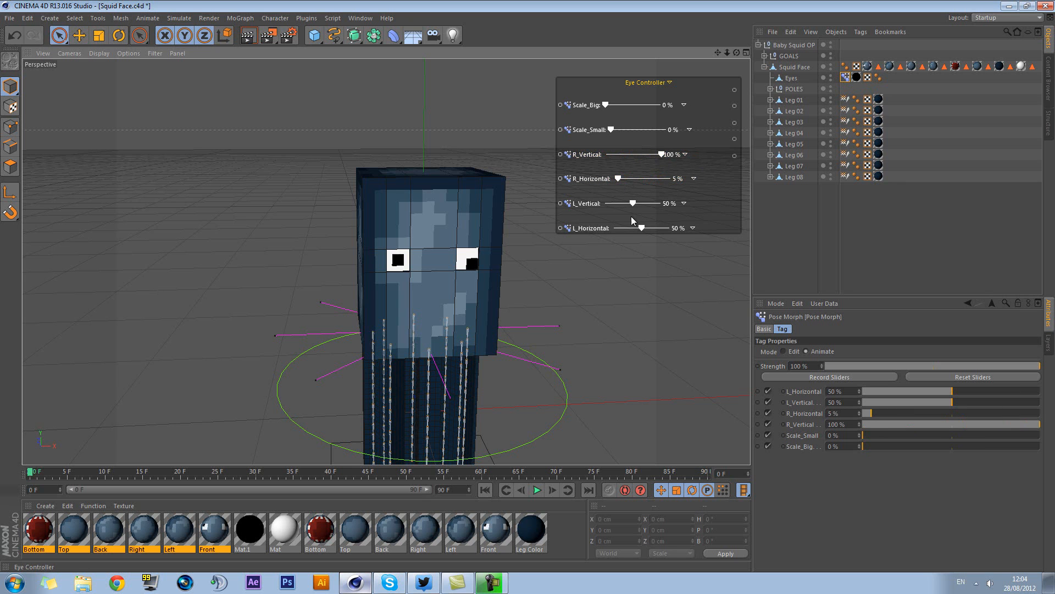
left_click_drag(642, 227, 606, 203)
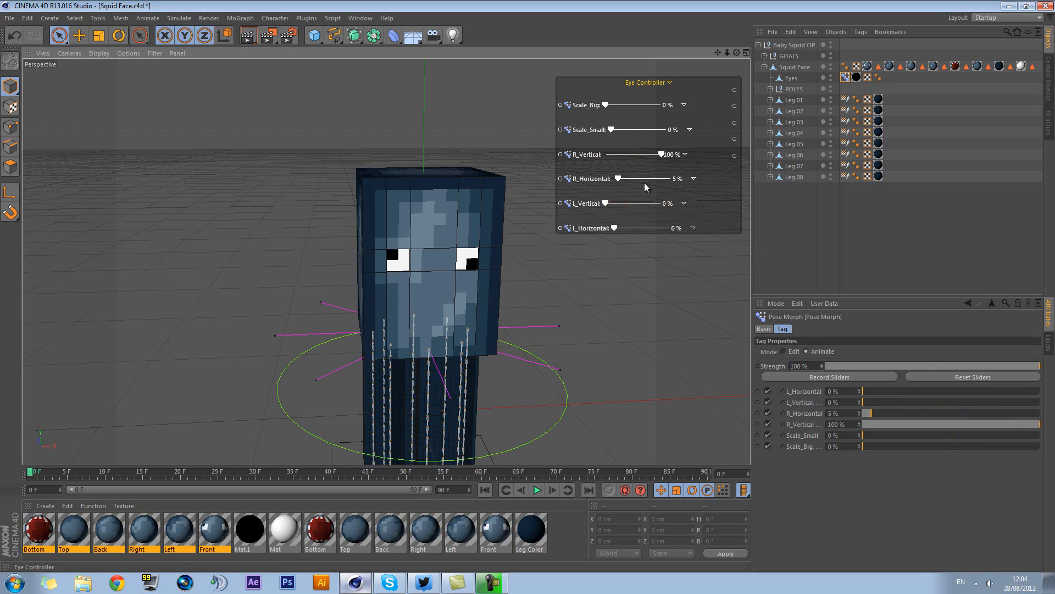
Set R_Horizontal to 54%, R_Vertical 52%, L_Vertical 53% and L_Horizontal 48%, and test Scale_Small and Scale_Big at 100% in turn
left_click_drag(619, 179, 641, 229)
left_click_drag(663, 155, 709, 134)
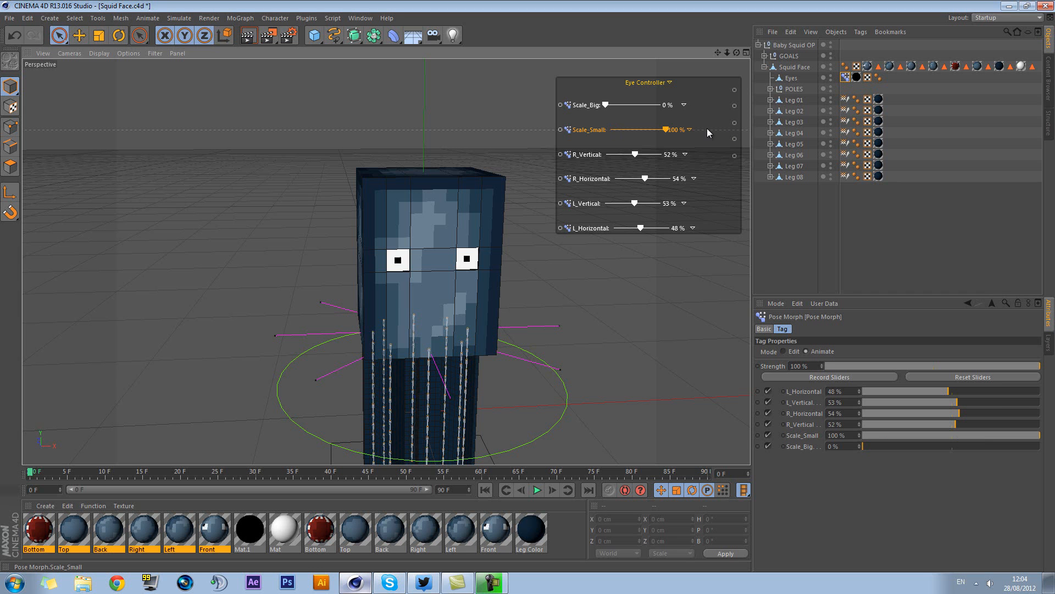
left_click_drag(666, 130, 735, 112)
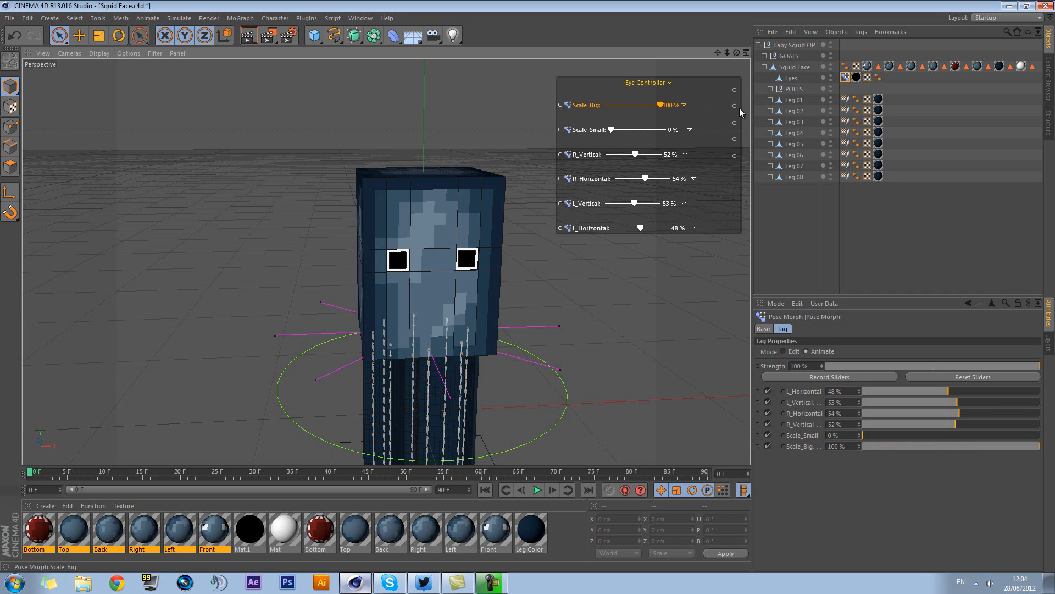
Return Scale_Big to 0% and deselect the Pose Morph tag
left_click_drag(627, 310, 579, 274, "alt")
middle_click_drag(579, 274, 543, 230, "alt")
left_click_drag(543, 230, 543, 103, "alt")
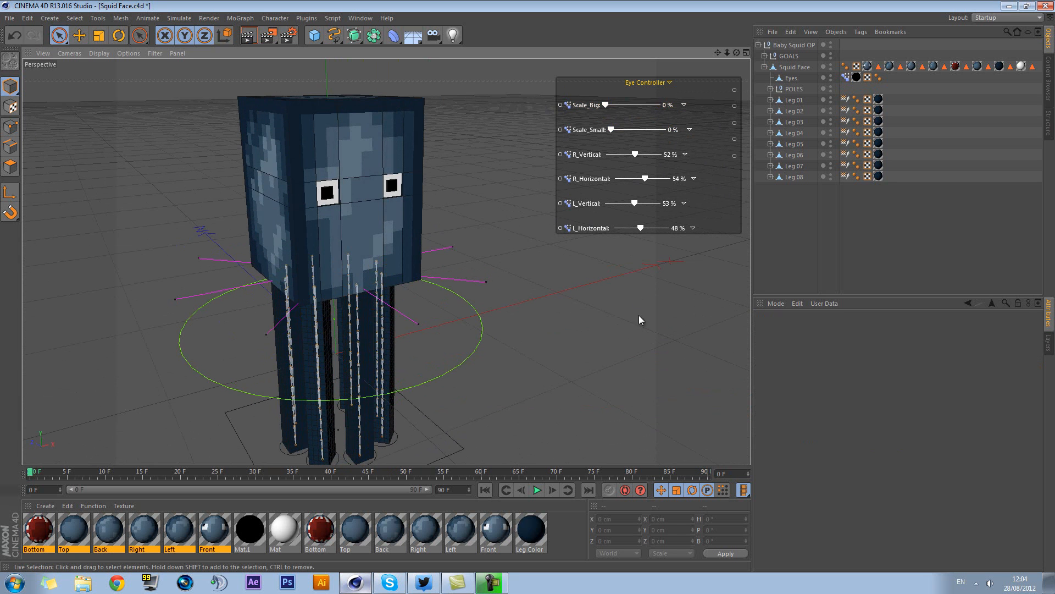
left_click_drag(578, 338, 561, 277, "alt")
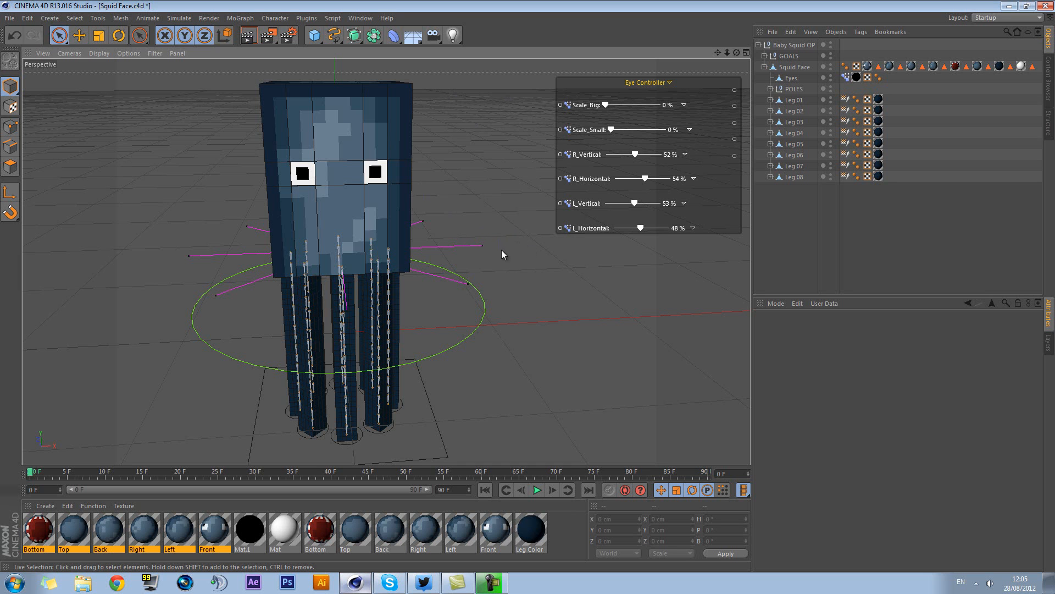
left_click_drag(563, 279, 545, 221, "alt")
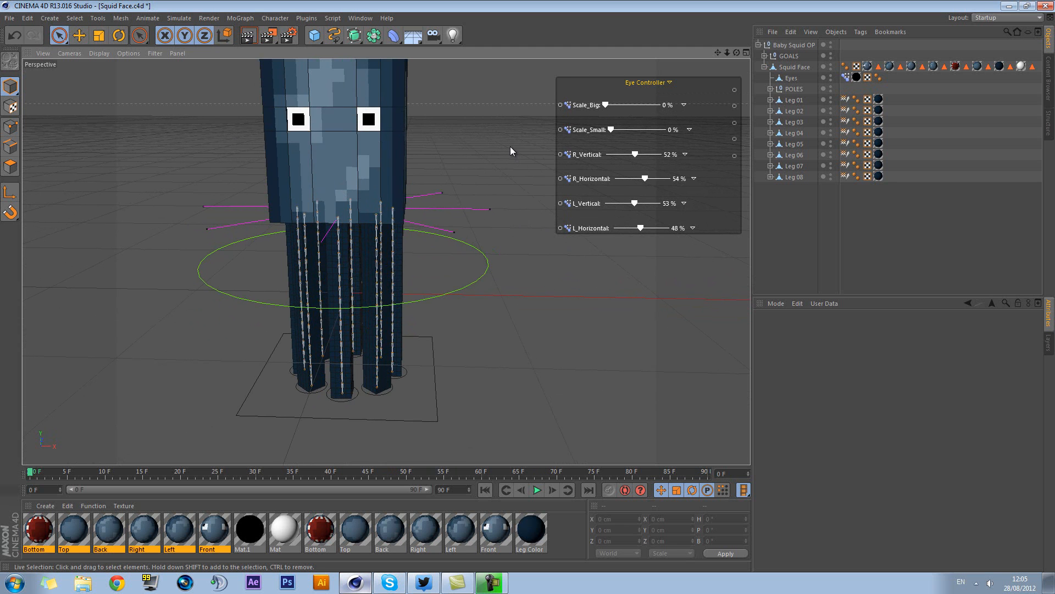
mouse_move(528, 467)
left_mouse_down()
mouse_move(527, 421)
mouse_move(533, 463)
left_mouse_up()
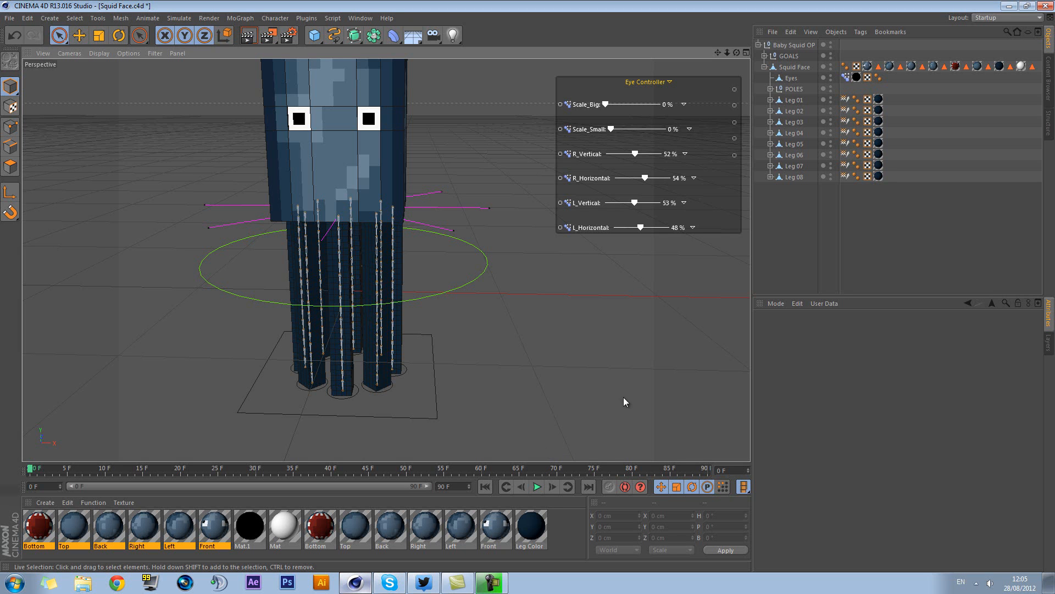
Collapse the Eye Controller slider display in the viewport
middle_click_drag(498, 168, 544, 226, "alt")
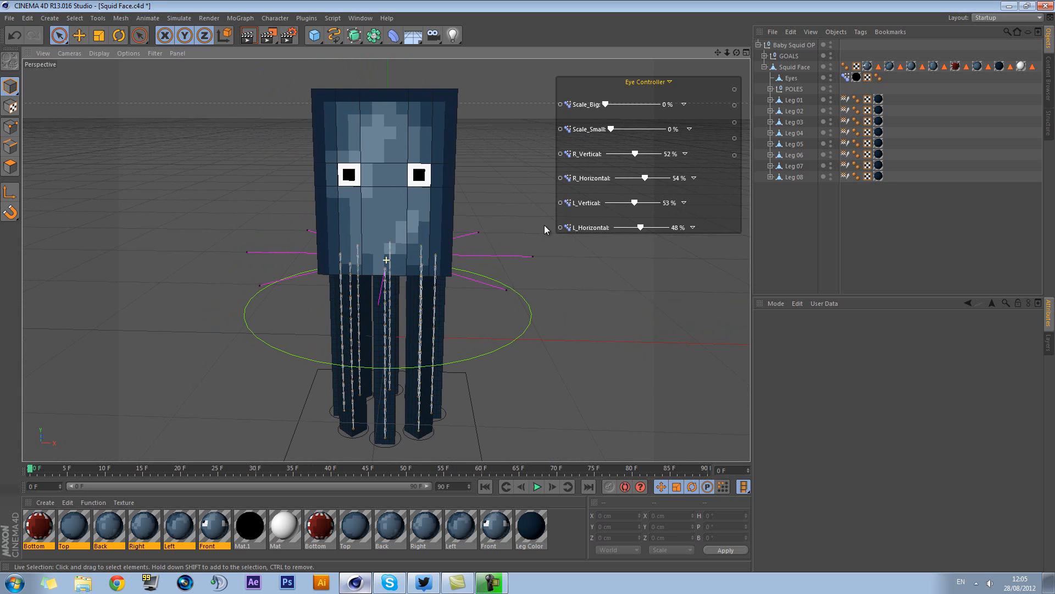
left_click_drag(530, 194, 503, 213, "alt")
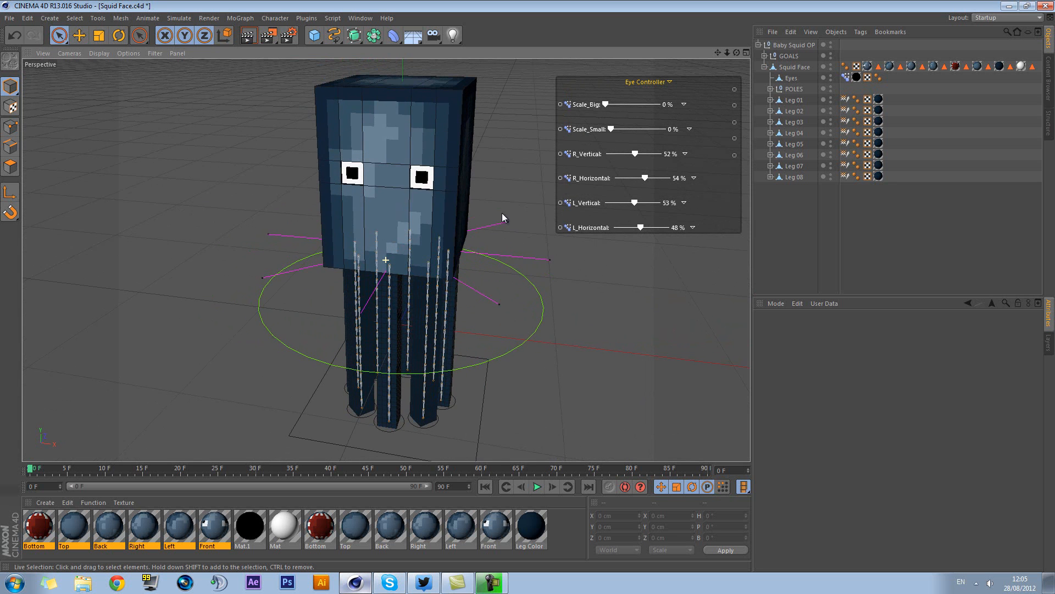
left_click(669, 82)
left_click_drag(622, 155, 661, 148, "alt")
middle_click_drag(529, 212, 536, 190, "alt")
left_click_drag(536, 190, 578, 199, "alt")
middle_click_drag(530, 201, 553, 183, "alt")
left_click_drag(553, 184, 521, 211, "alt")
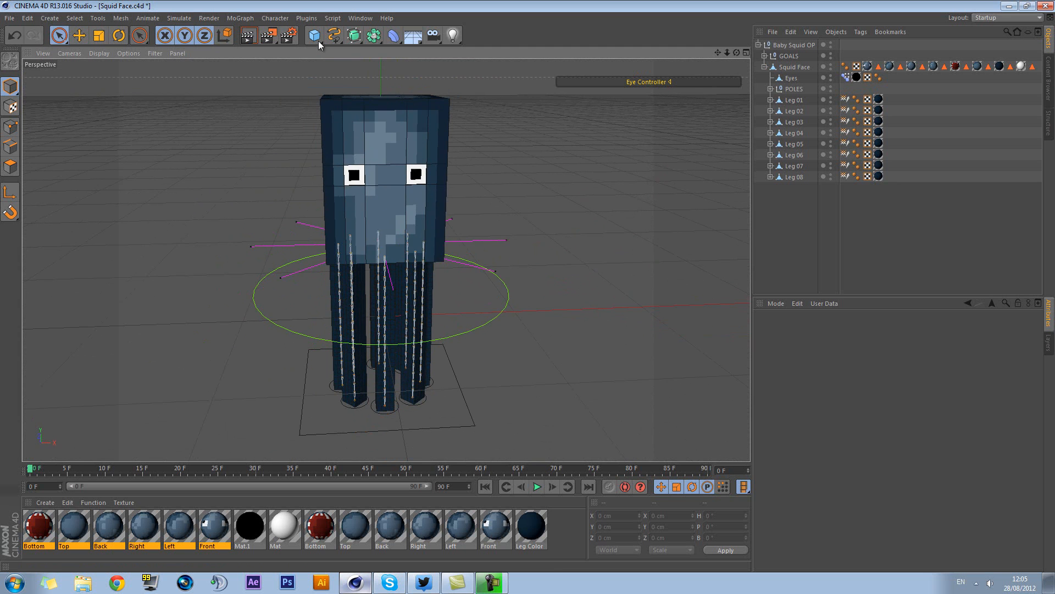
Switch to the open Boat.c4d document
left_click(360, 19)
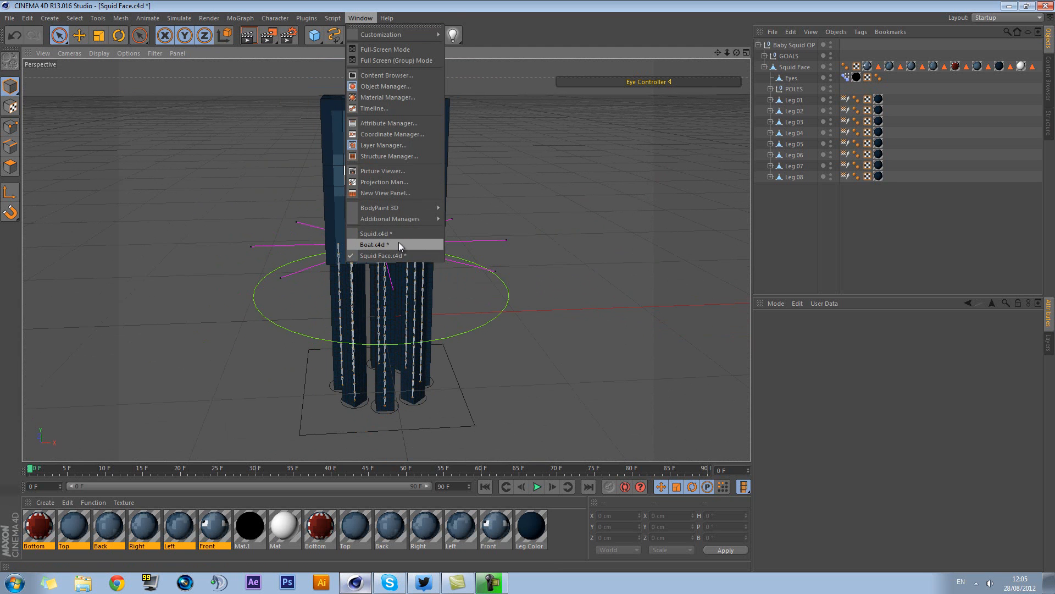
key("Escape")
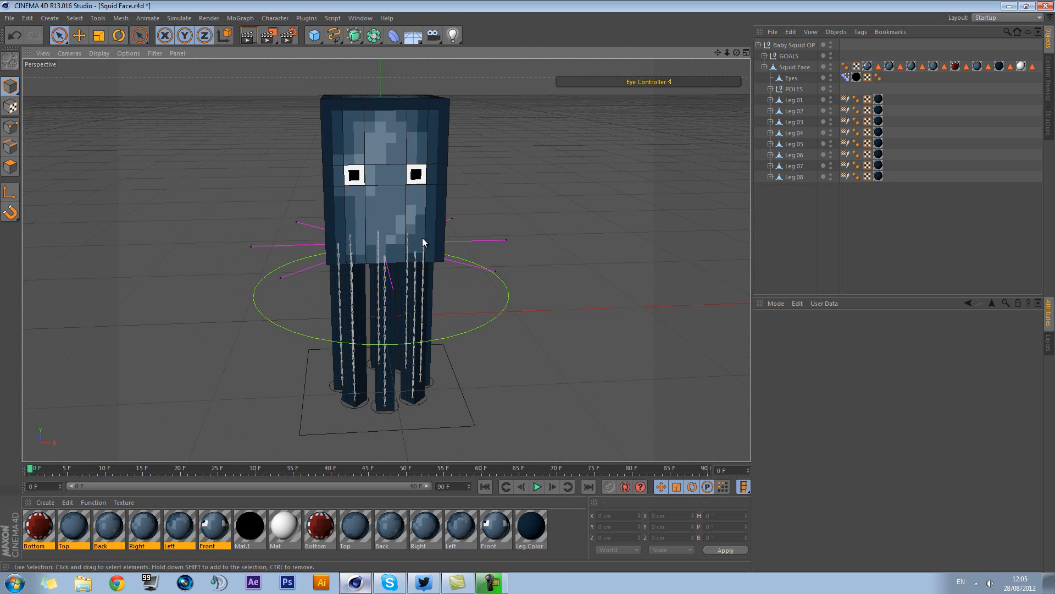
left_click(361, 18)
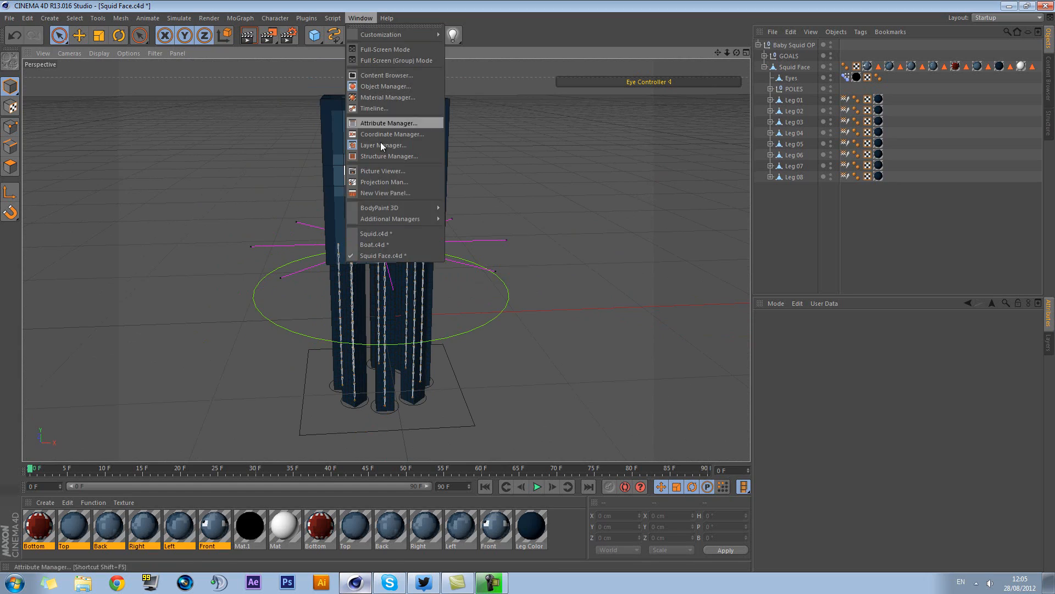
left_click(375, 245)
Examine the sinking ship and the upright ship from several angles, selecting the Floor object that serves as water
scroll(513, 260, "up", 8)
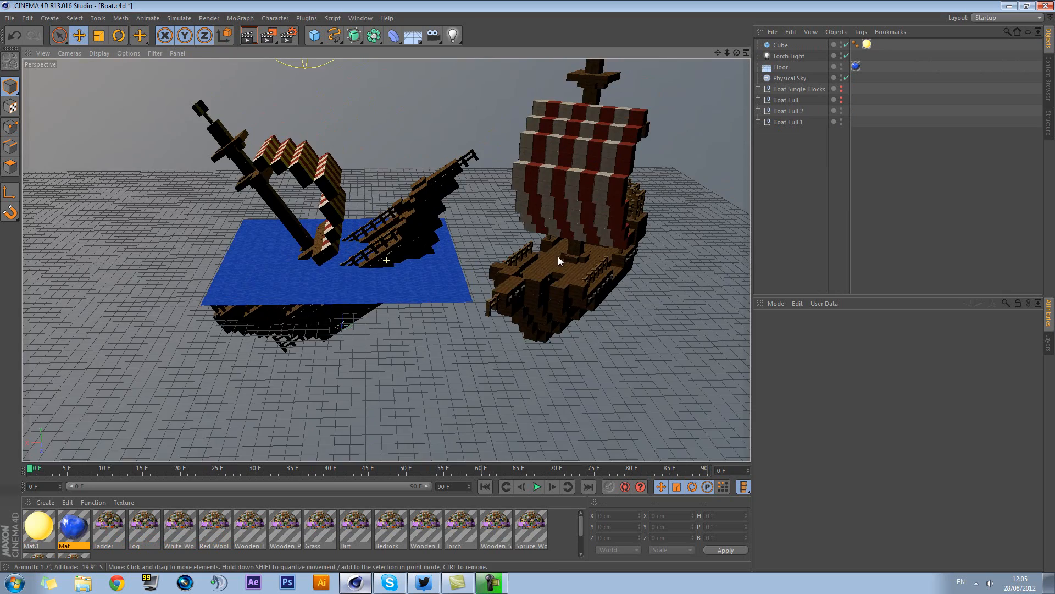
mouse_move(558, 256)
left_mouse_down("alt")
mouse_move(603, 279)
mouse_move(585, 268)
mouse_move(530, 285)
mouse_move(554, 283)
mouse_move(548, 253)
left_mouse_up("alt")
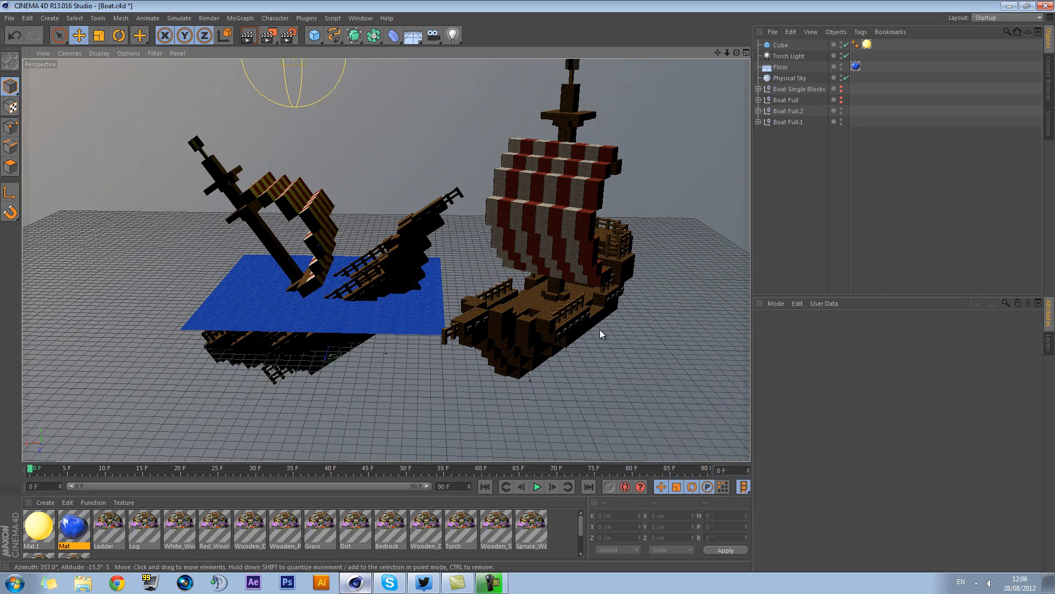
left_click_drag(615, 334, 424, 305, "alt")
left_click_drag(650, 325, 596, 266, "alt")
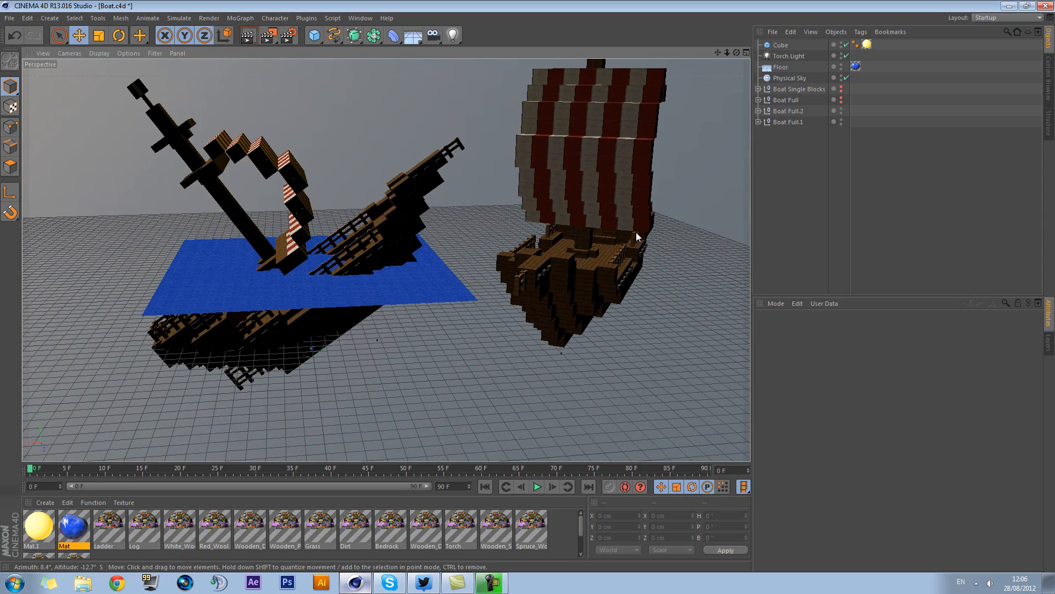
left_click(783, 67)
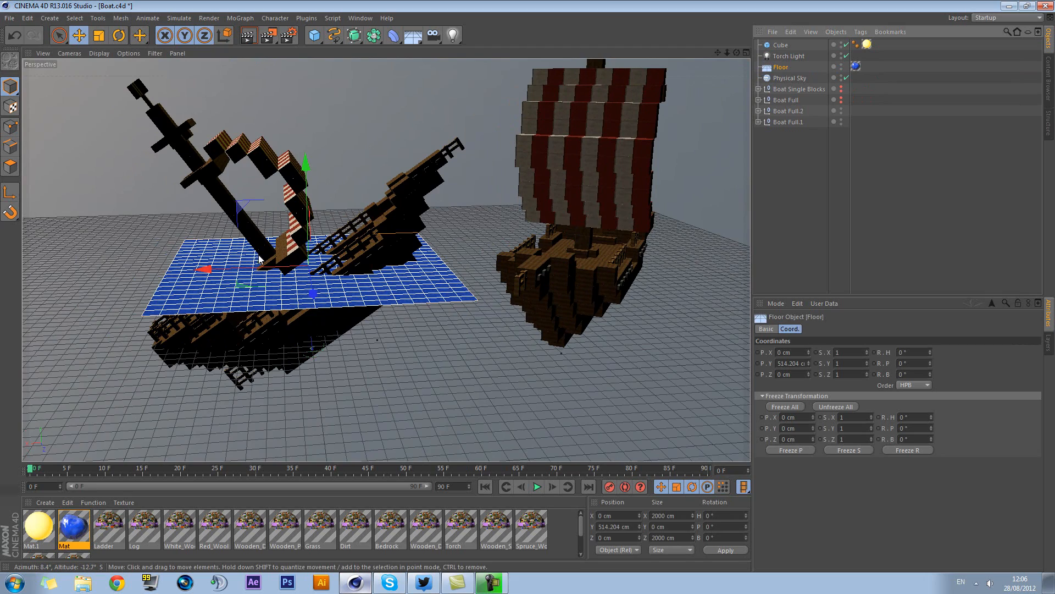
left_click_drag(395, 333, 413, 307, "alt")
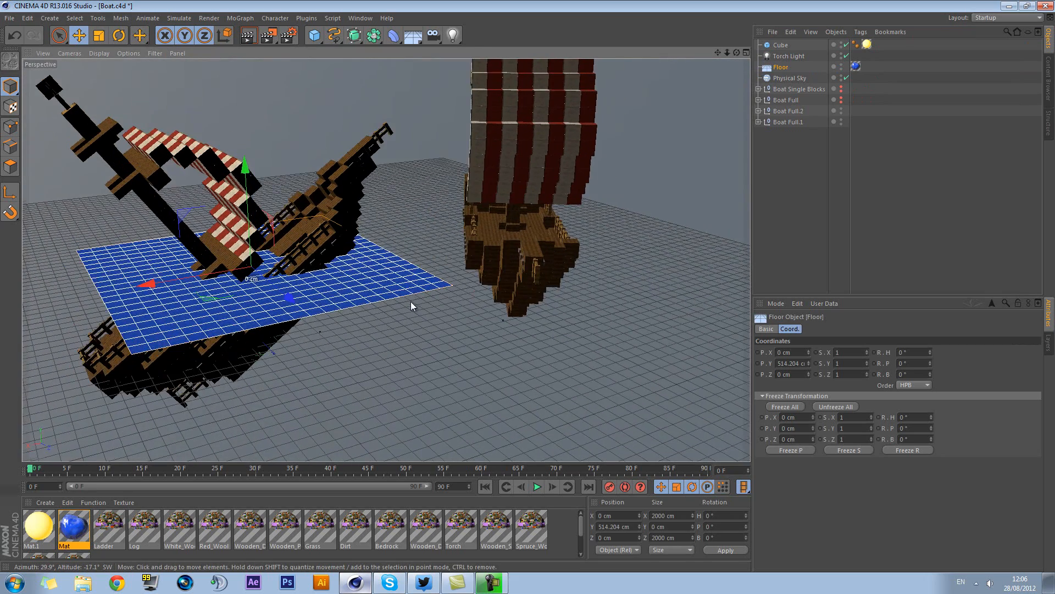
middle_click_drag(412, 303, 484, 280, "alt")
left_click_drag(623, 318, 556, 286, "alt")
middle_click_drag(556, 283, 551, 290, "alt")
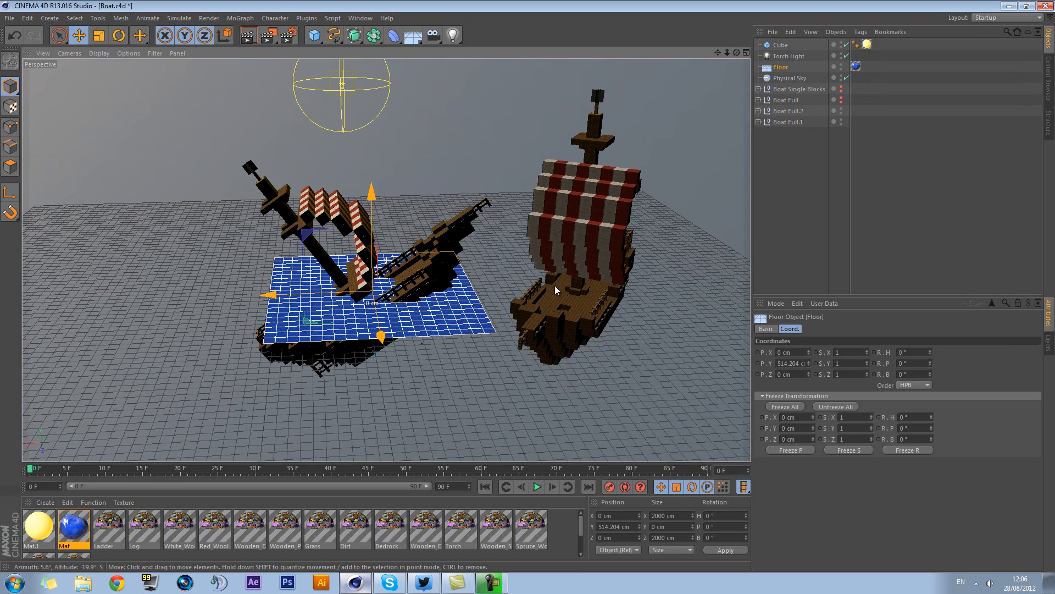
Render the current boat view in the Picture Viewer alongside the earlier Boat render, and close the viewer without stopping the render
left_click(268, 39)
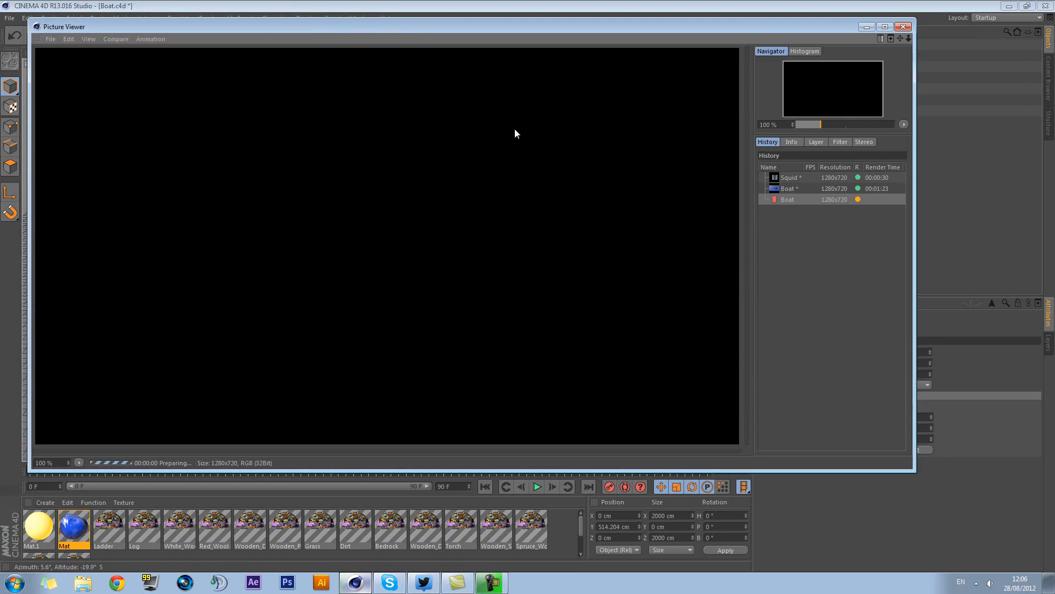
left_click(796, 187)
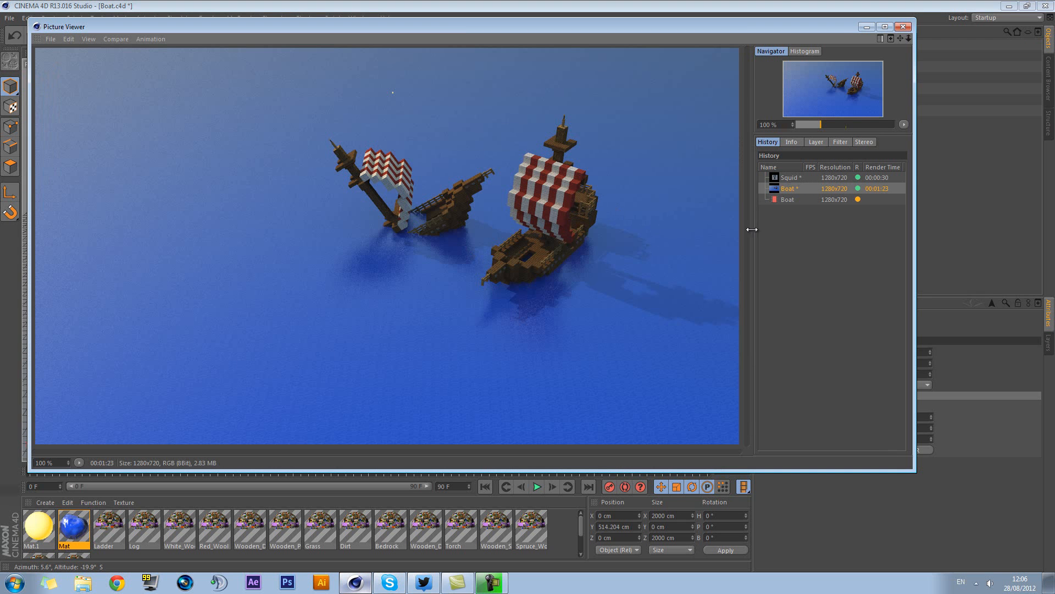
left_click(796, 200)
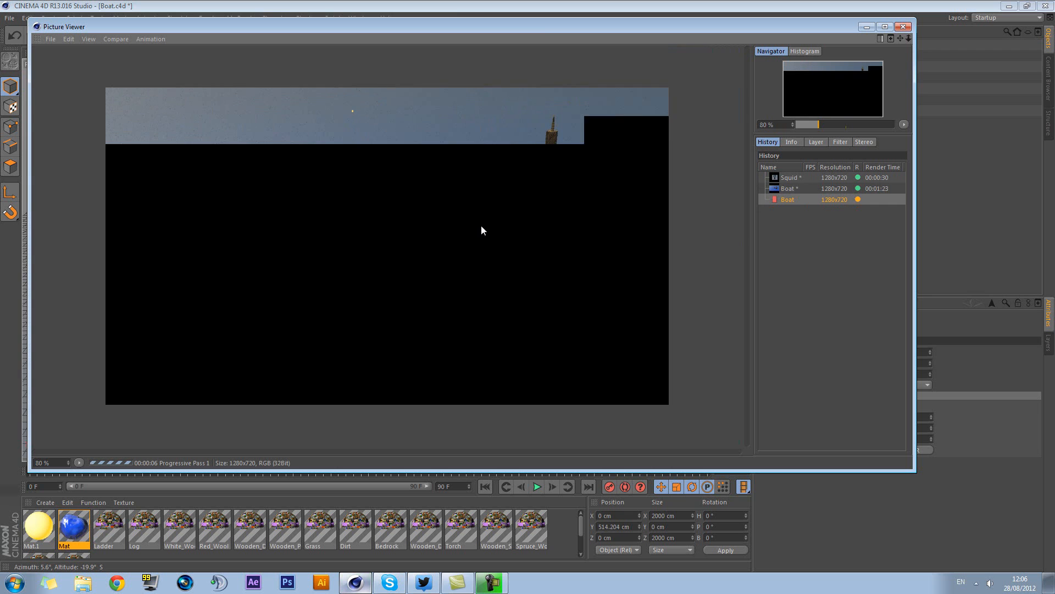
scroll(481, 226, "up", 1)
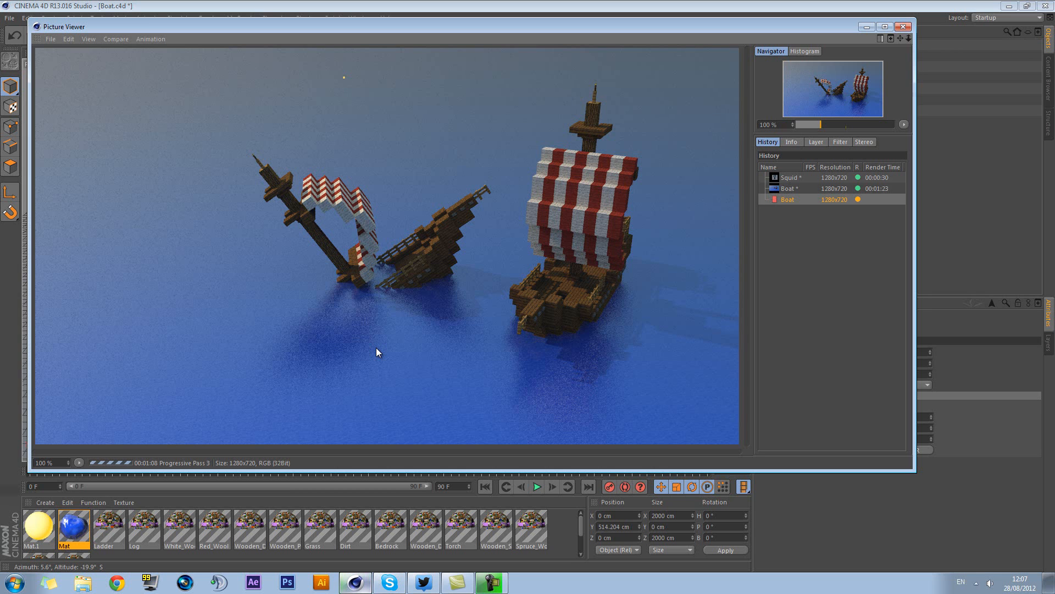
left_click(905, 28)
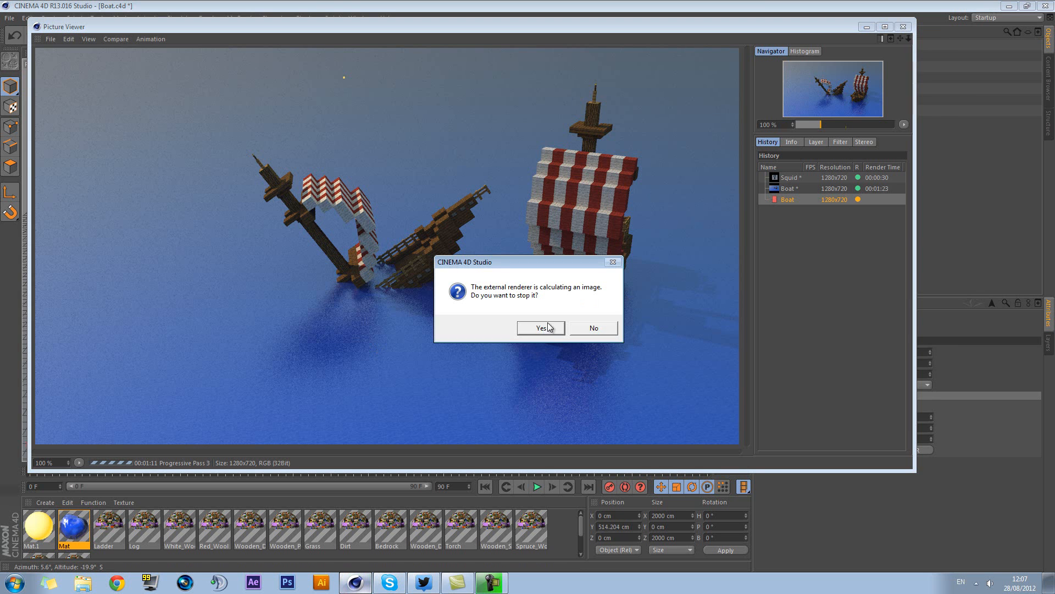
left_click(596, 328)
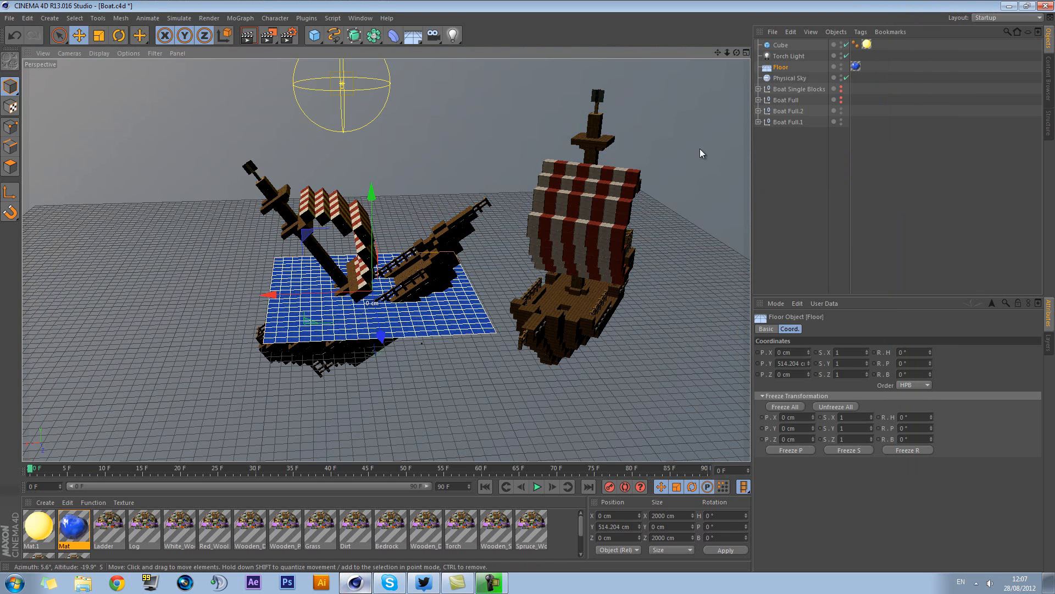
Delete the two posed ship copies, Boat Full.2 and Boat Full.1
left_click(607, 242)
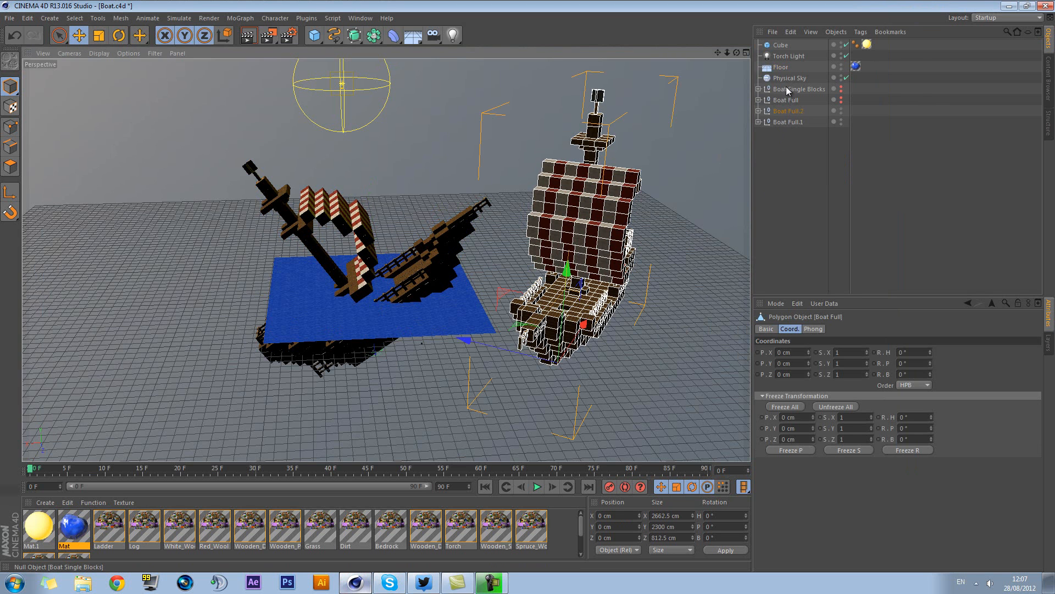
left_click_drag(799, 144, 778, 111)
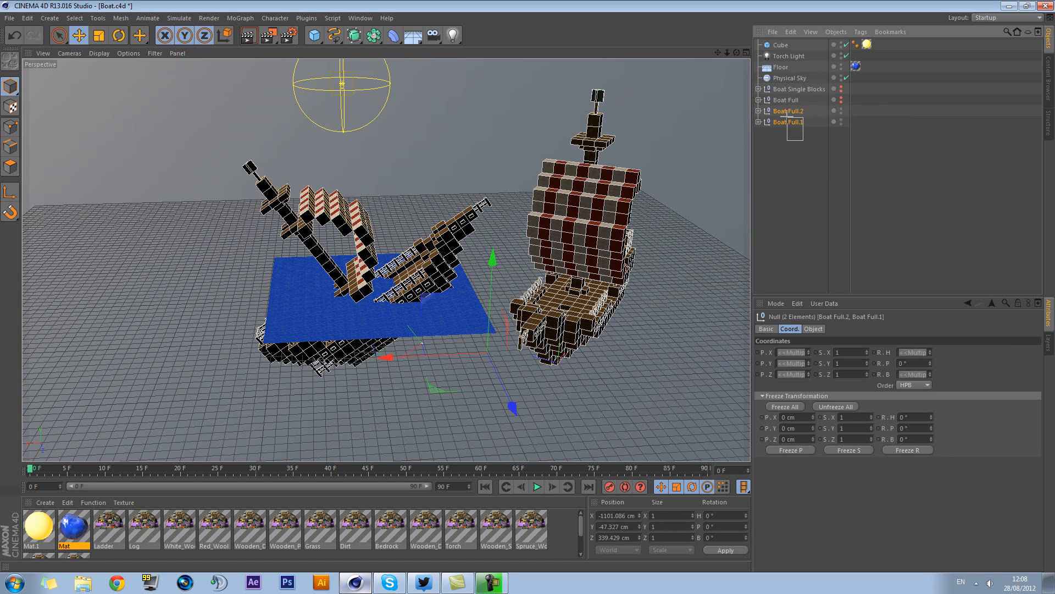
key("Delete")
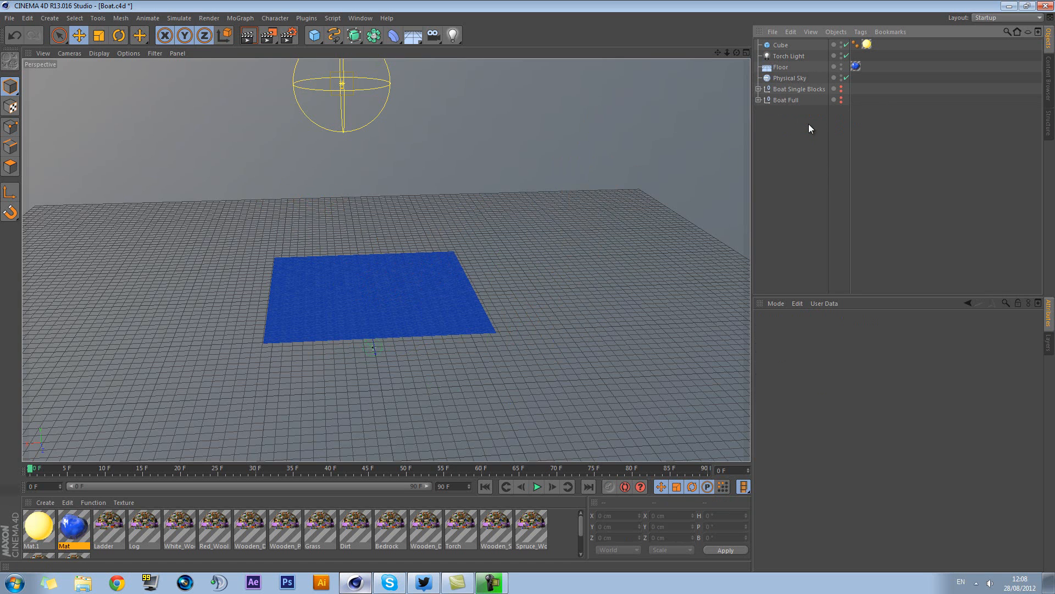
Show Boat Full and Boat Single Blocks together, preview Boat Single Blocks alone, and hide both again
left_click(841, 99)
left_click(842, 89)
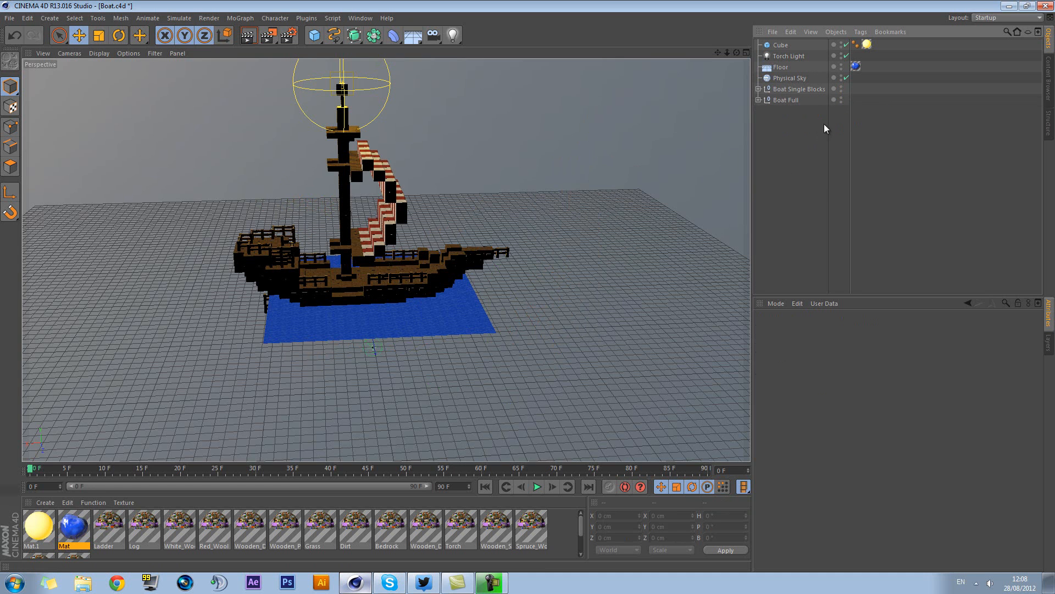
left_click_drag(841, 100, 842, 87)
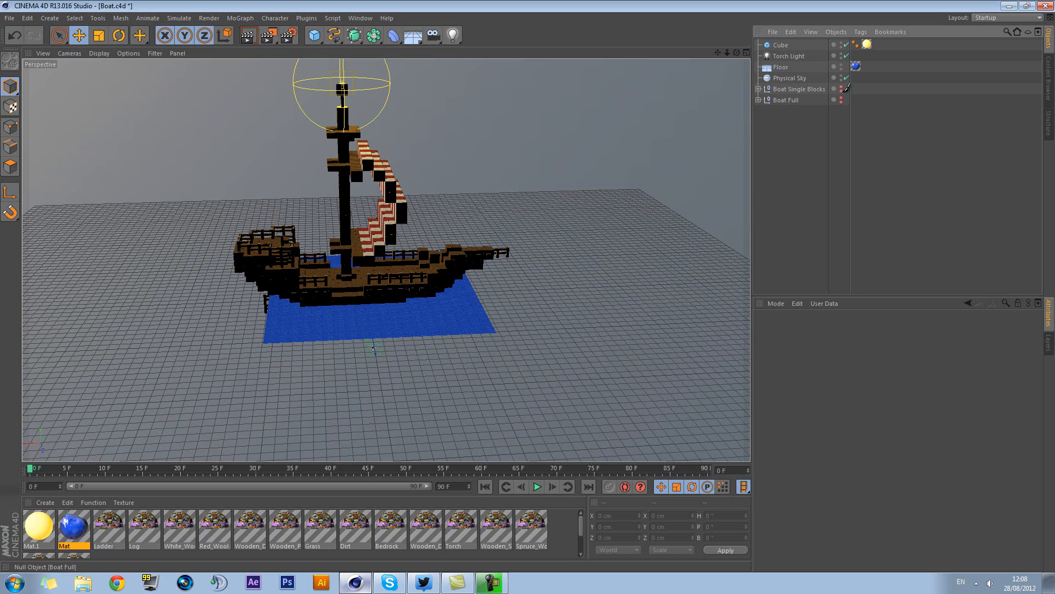
left_click(788, 90)
left_click(841, 89)
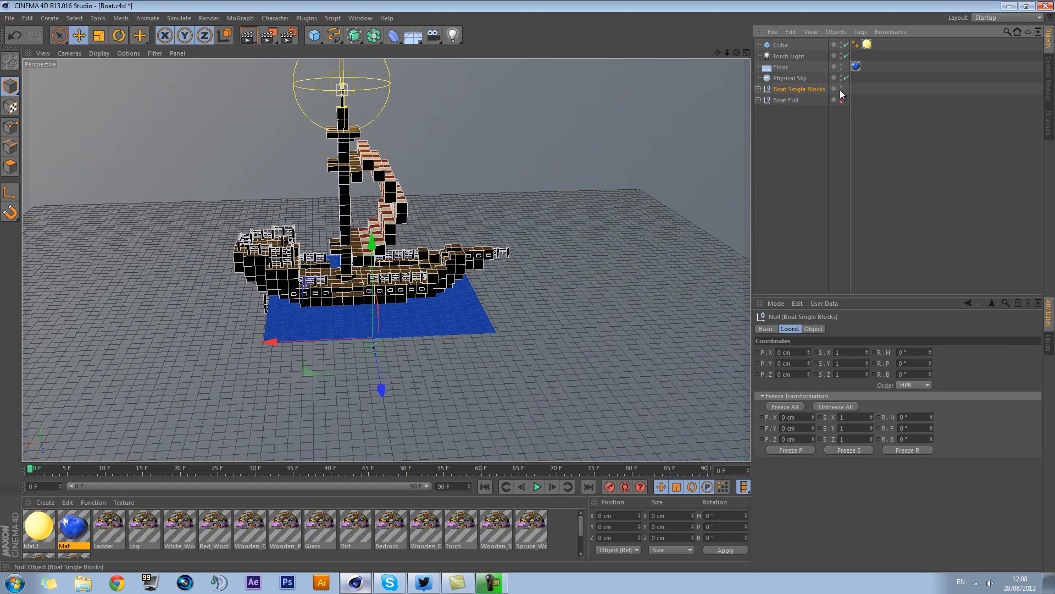
left_click(841, 89)
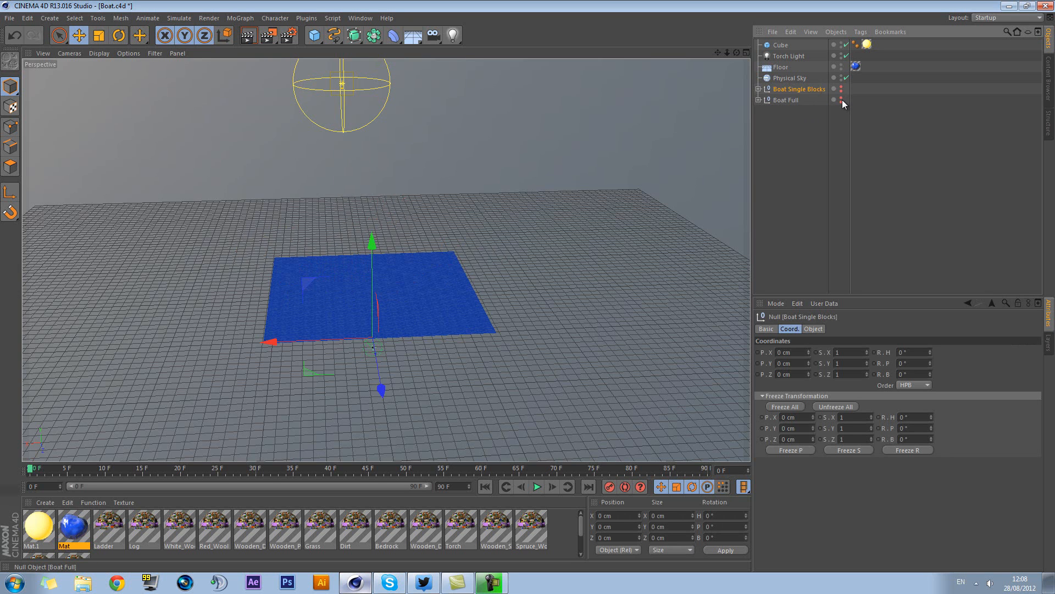
Make Boat Full visible and test selecting its hull and sail with Live Selection
left_click(841, 99)
left_click(793, 100)
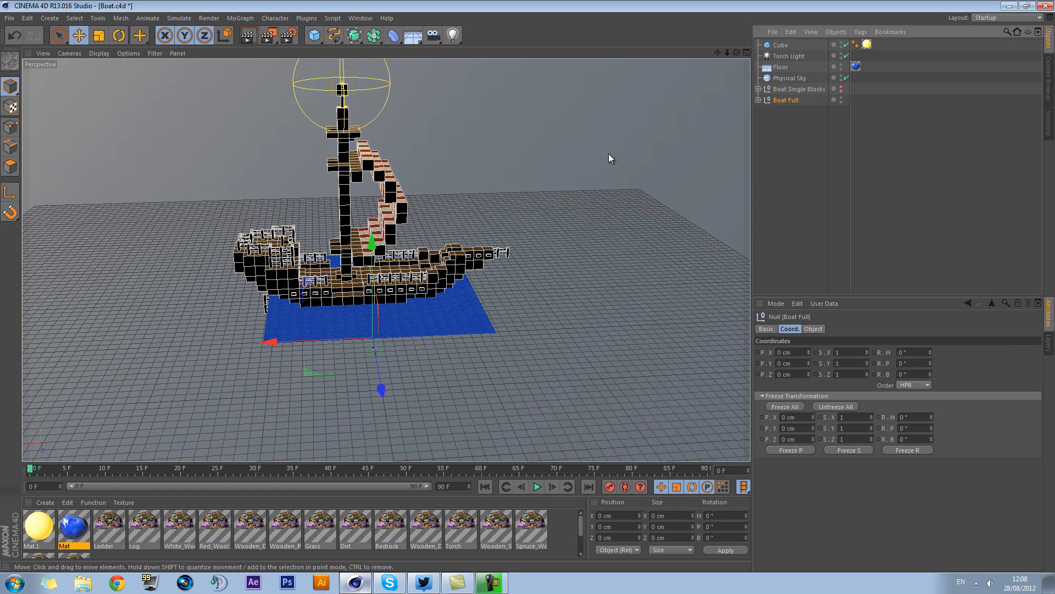
left_click(60, 35)
left_click(153, 226)
left_click(252, 266)
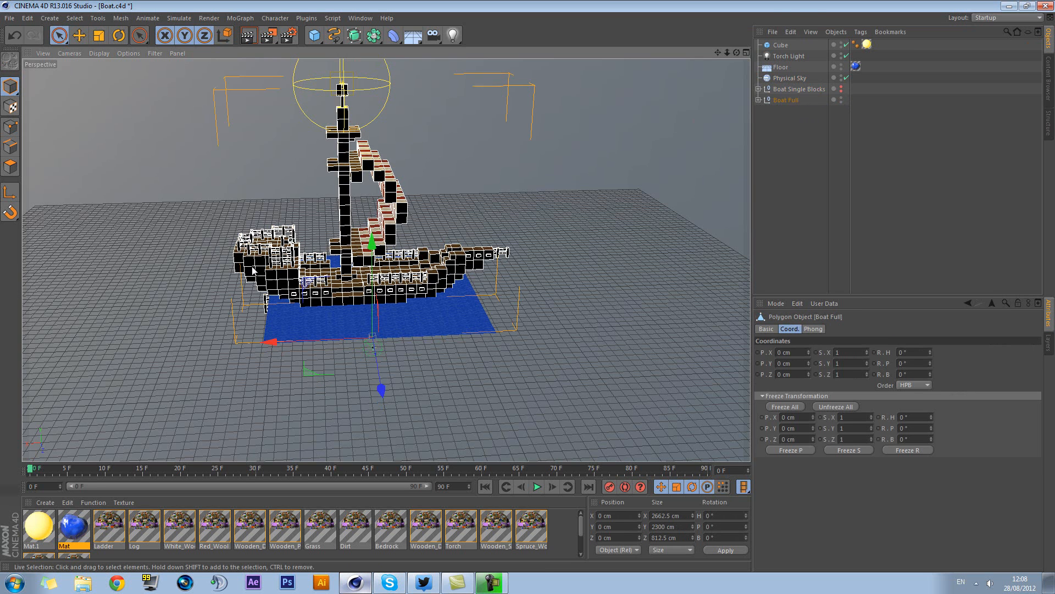
left_click(585, 271)
left_click(443, 255)
left_click(543, 164)
left_click(388, 187)
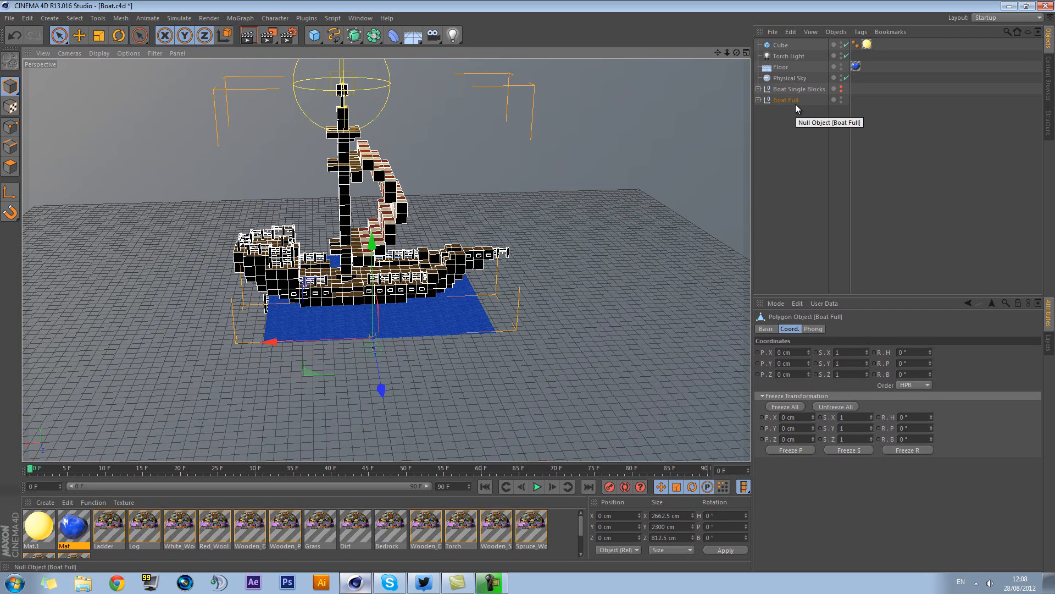
Show Boat Single Blocks in place of Boat Full and select individual blocks around its mast
left_click(841, 98)
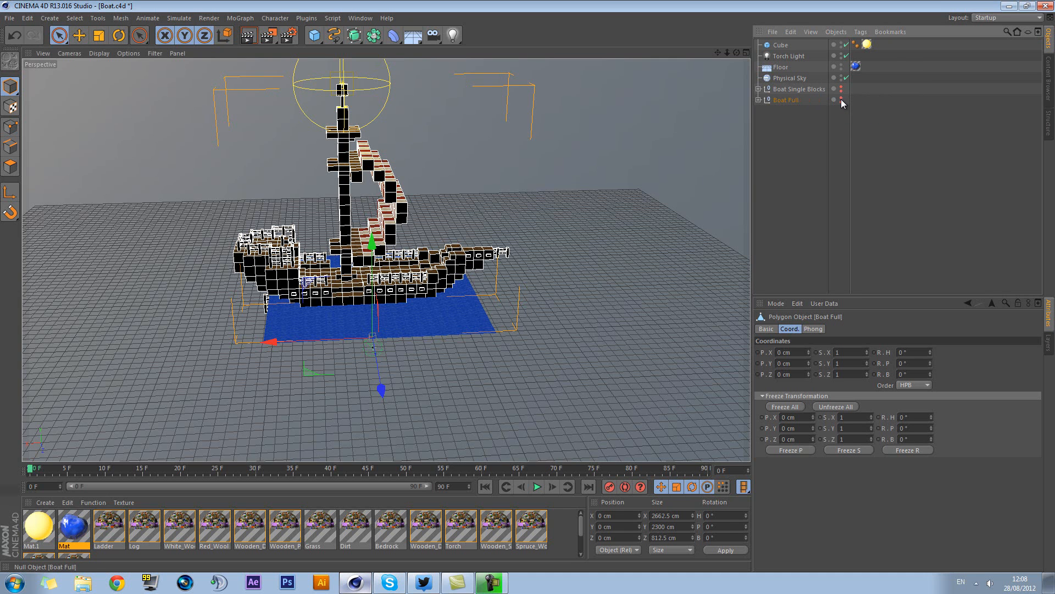
left_click(841, 98)
left_click(842, 87)
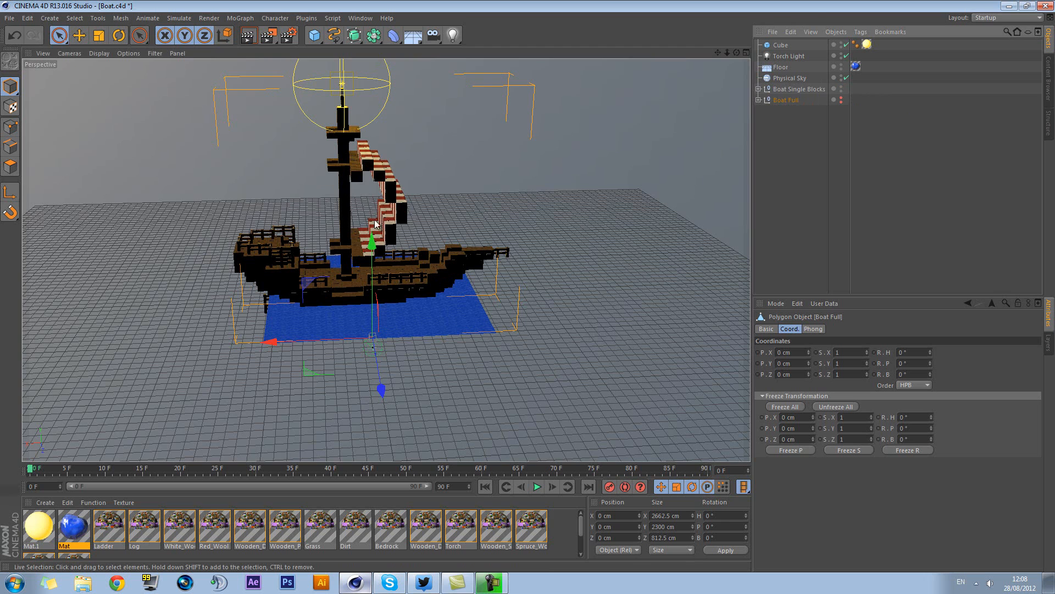
left_click(345, 201)
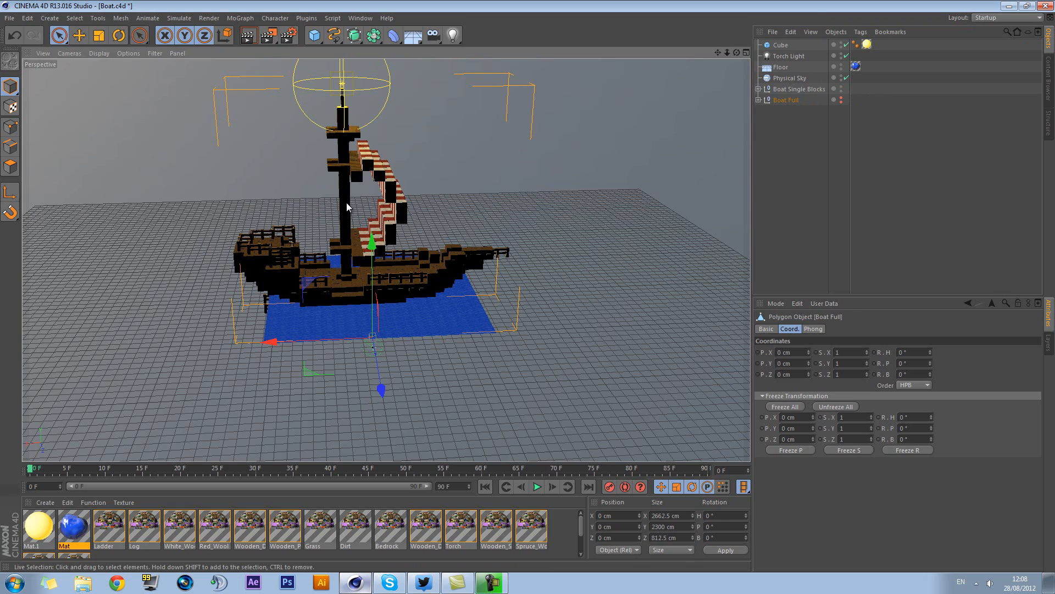
left_click(354, 175)
Select individual fence posts along the deck railing and a small block on the hull side below them
left_click_drag(539, 256, 560, 273, "alt")
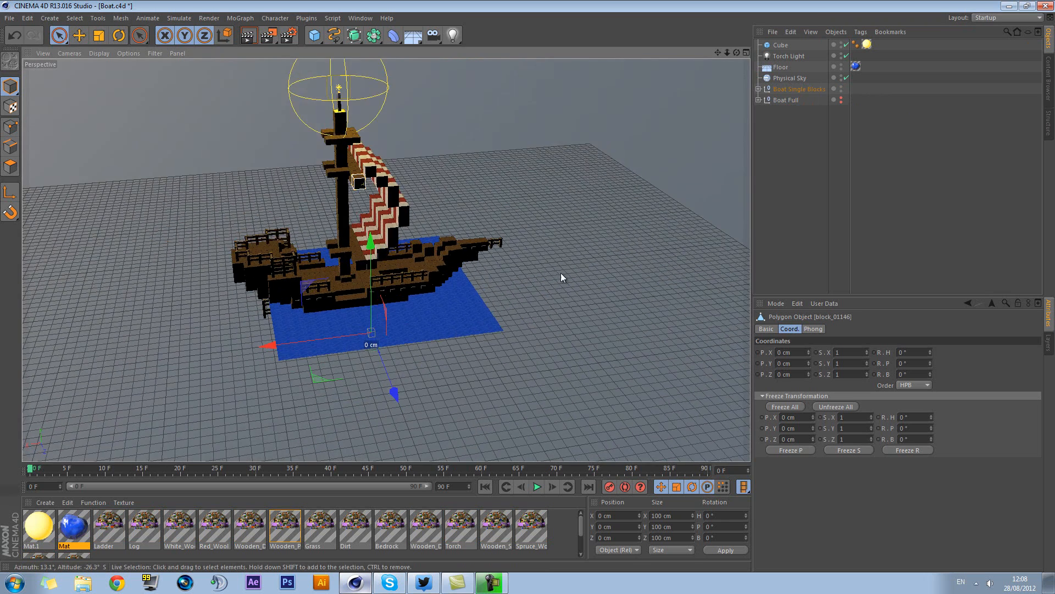
middle_click_drag(415, 292, 520, 248, "alt")
scroll(484, 223, "up", 5)
scroll(481, 226, "up", 5)
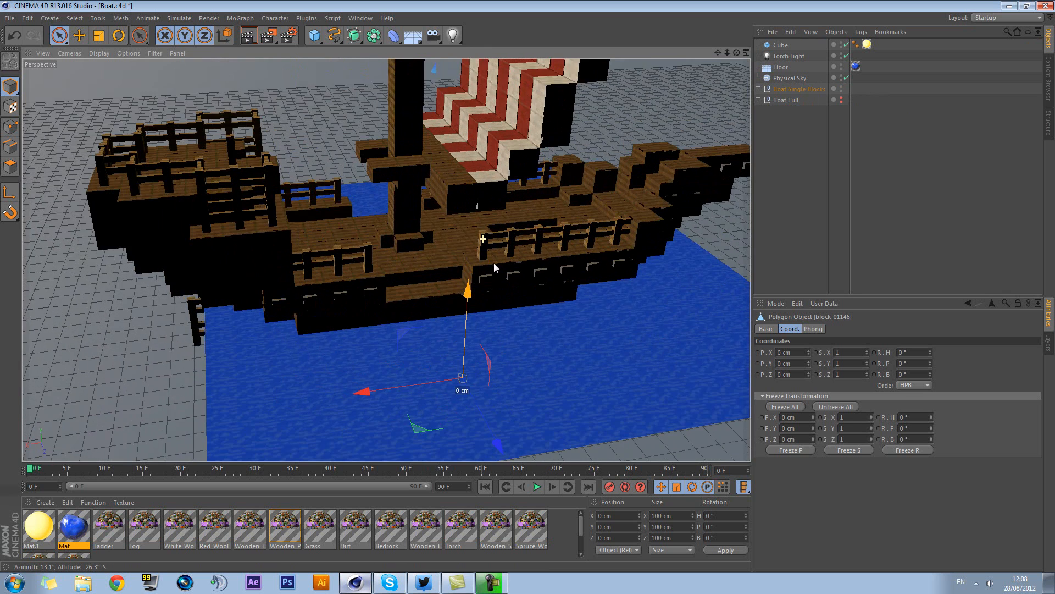
left_click(480, 247)
left_click(516, 237)
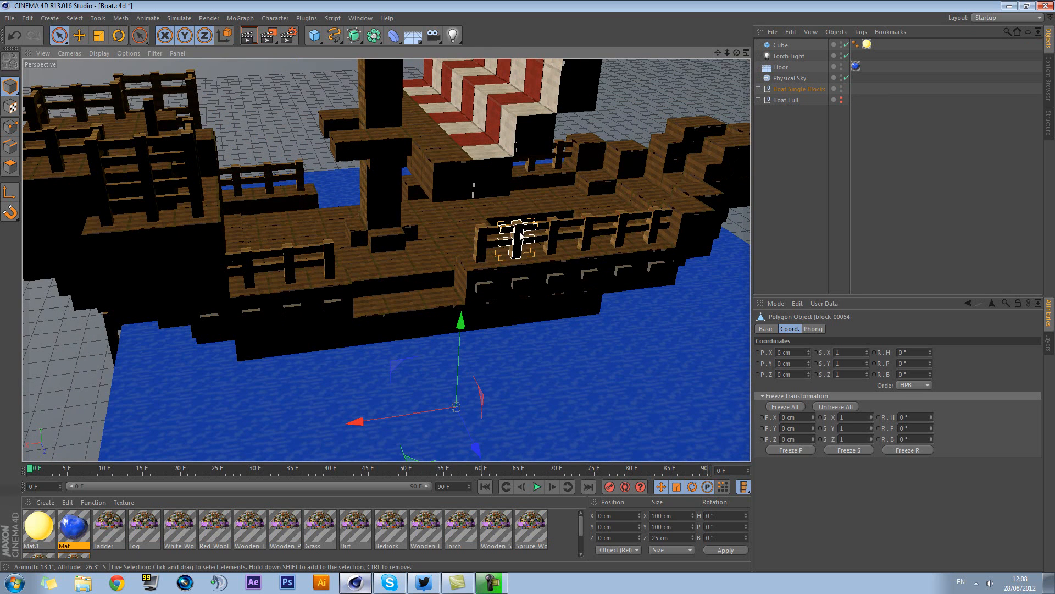
left_click(552, 234)
left_click(586, 231)
left_click(557, 278)
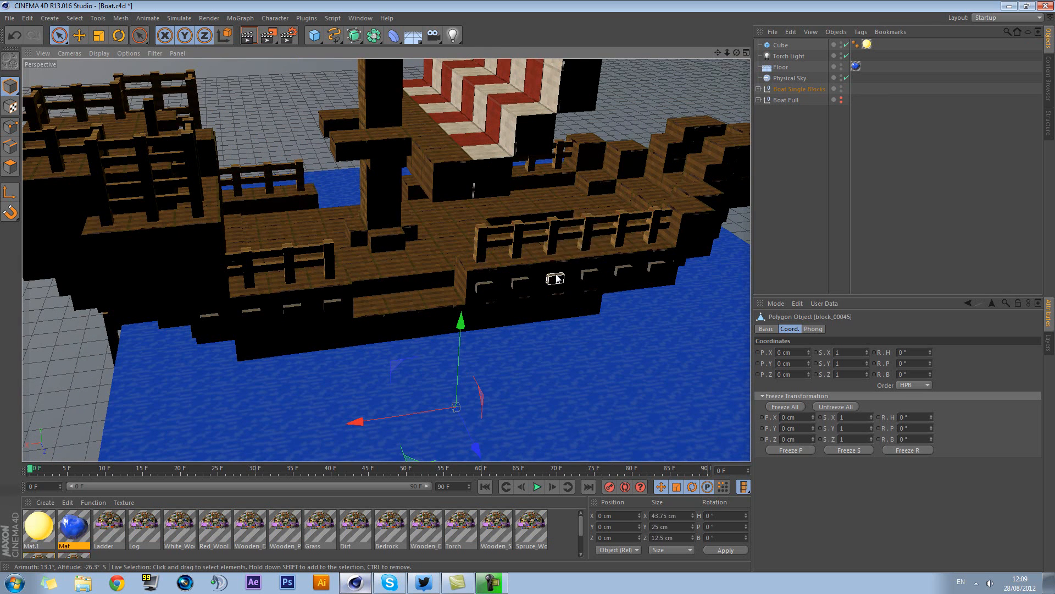
Select individual small blocks on the hull side below the railing and several deck blocks around the mast base
left_click(520, 282)
left_click(487, 283)
left_click(387, 241)
left_click(428, 227)
left_click(420, 257)
left_click(406, 286)
View the boat from its lit side and select the single log block at the mast's base
left_click_drag(237, 219, 555, 318, "alt")
scroll(447, 219, "down", 3)
scroll(453, 248, "up", 5)
scroll(453, 248, "down", 5)
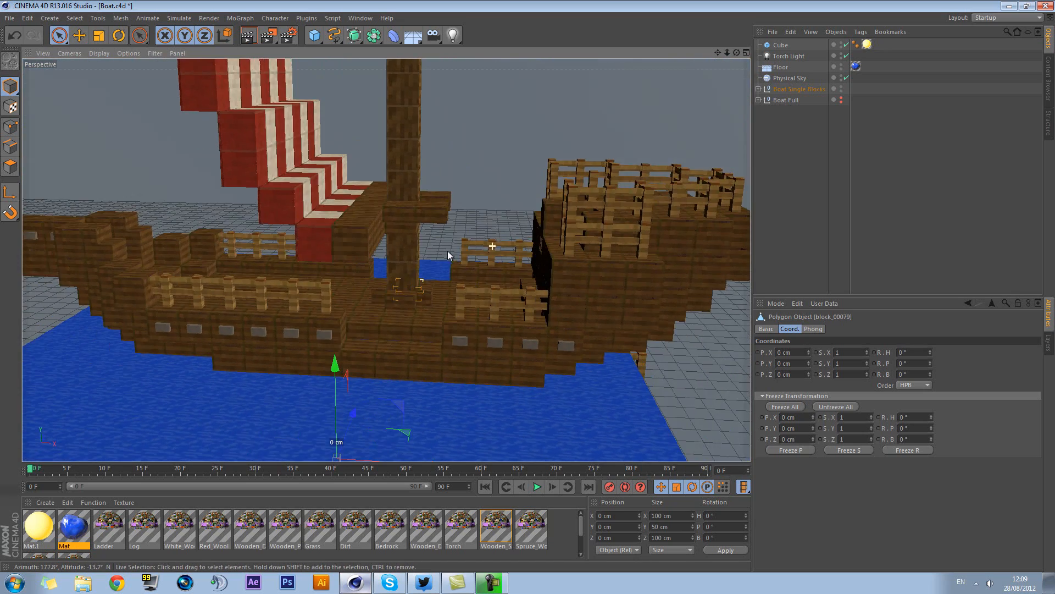
left_click(404, 272)
scroll(400, 232, "up", 5)
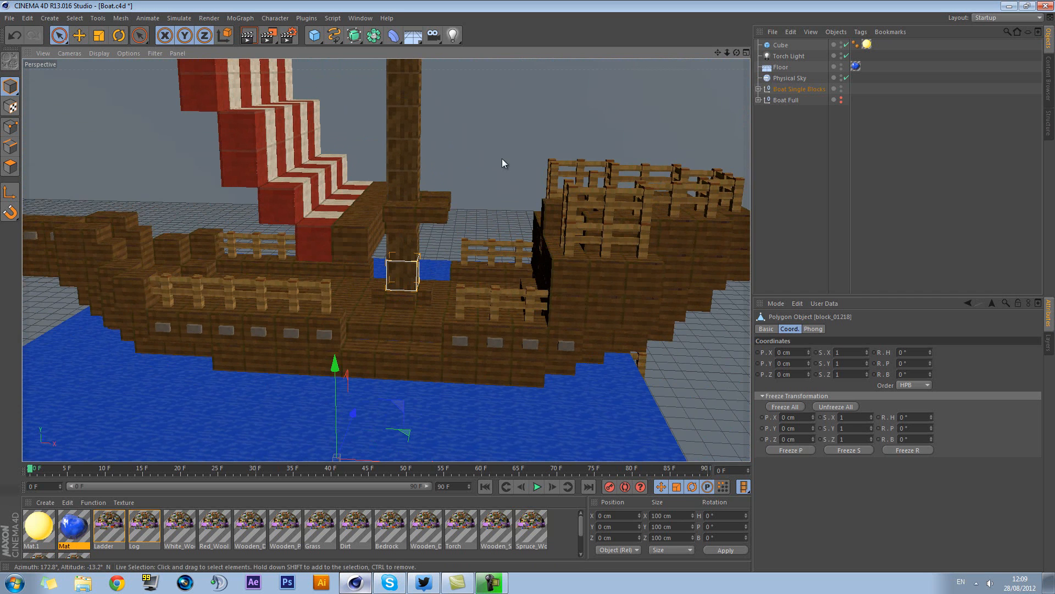
scroll(509, 235, "up", 3)
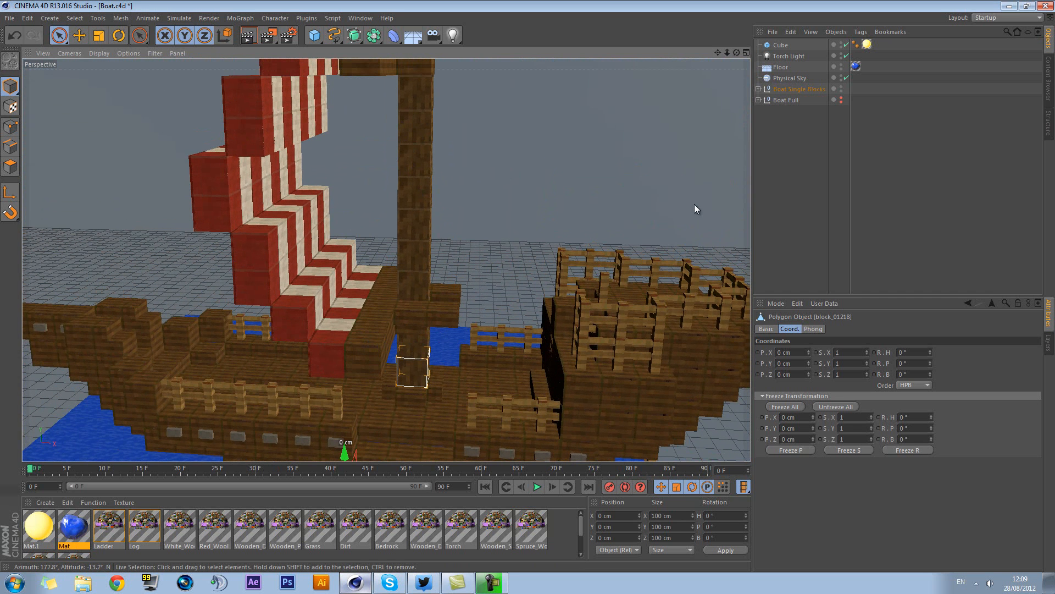
Show Boat Full together with Boat Single Blocks and select two single blocks on the lower part of the sail
middle_click_drag(493, 195, 492, 223, "alt")
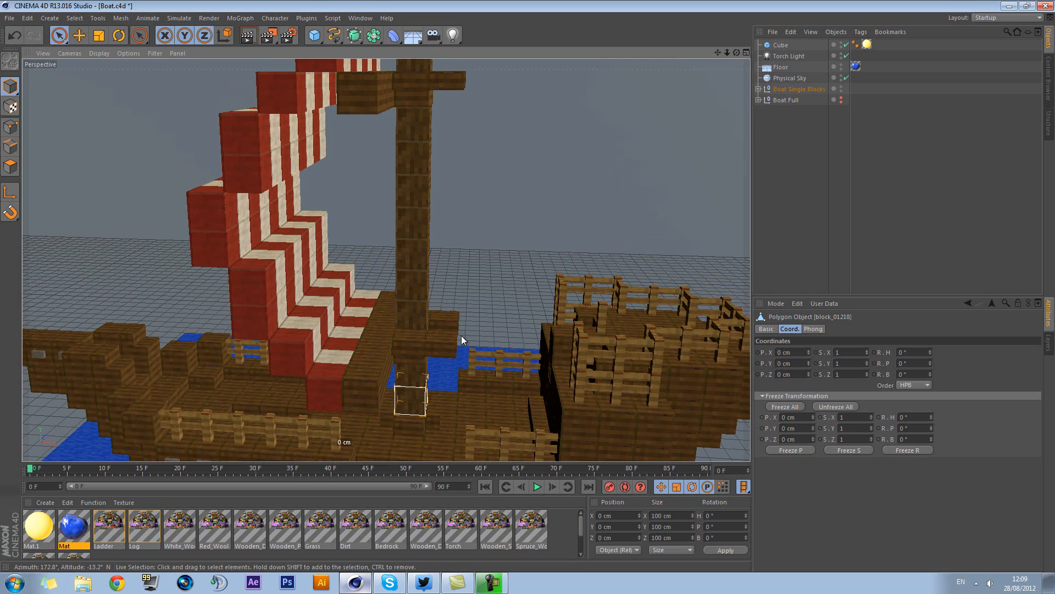
left_click_drag(506, 299, 91, 325, "alt")
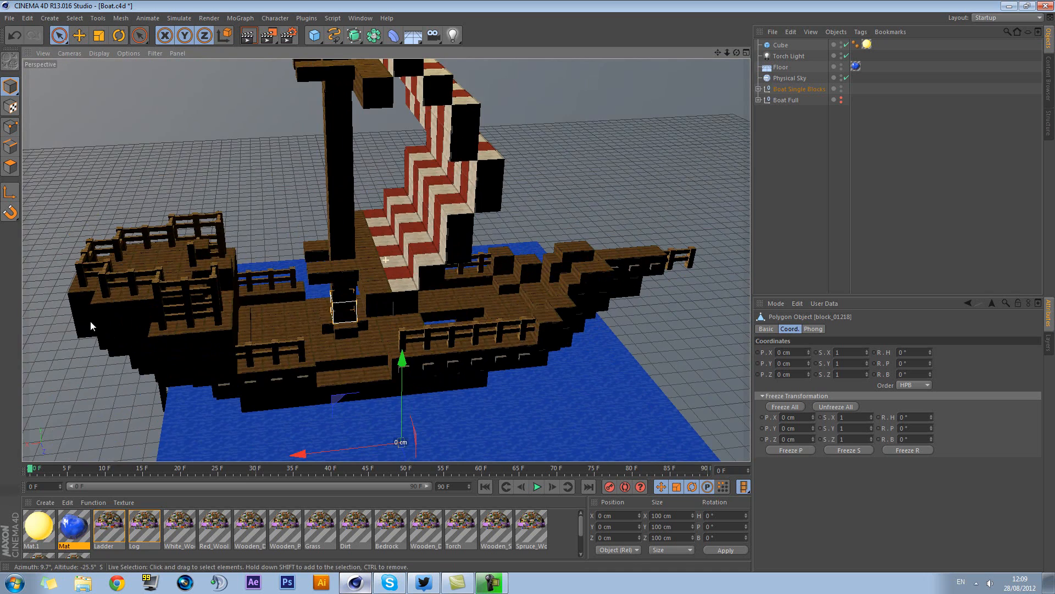
middle_click_drag(171, 306, 343, 235, "alt")
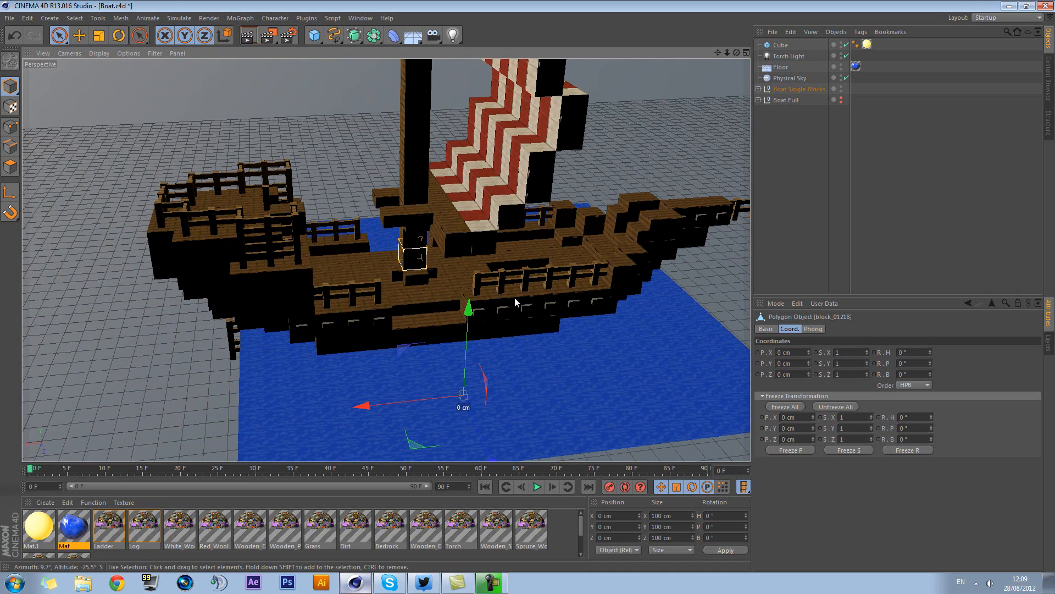
left_click(841, 102)
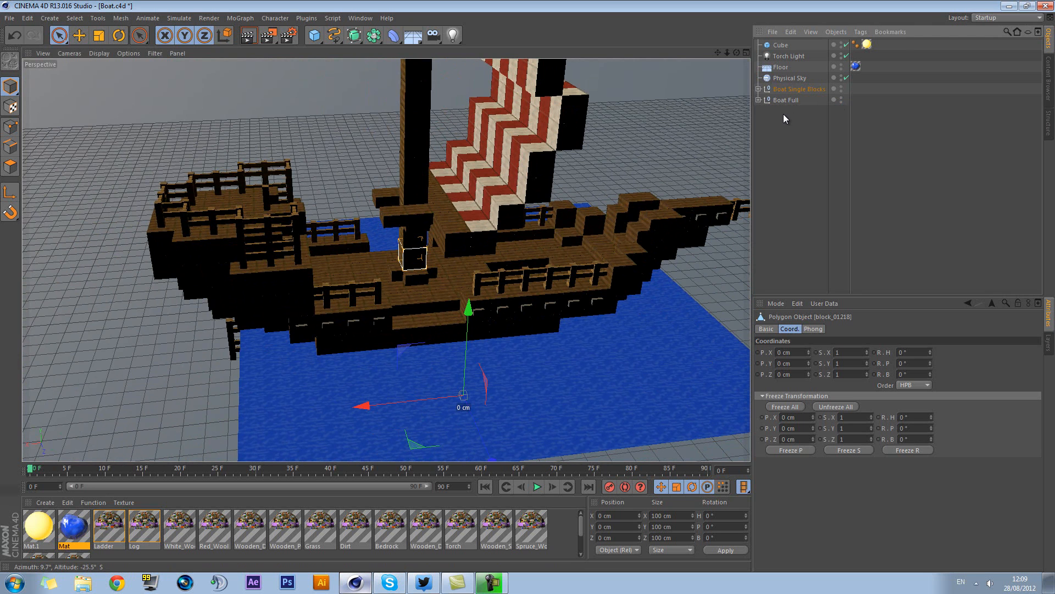
left_click(550, 174)
left_click(542, 188)
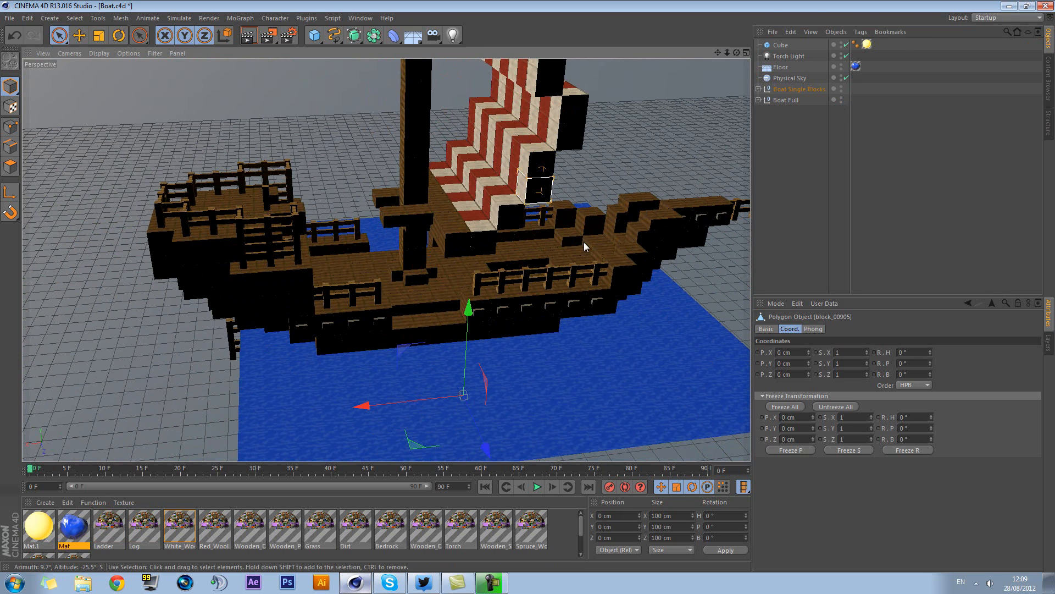
Hide Boat Single Blocks and check the child object inside Boat Full before viewing the whole boat
left_click(841, 89)
left_click(758, 100)
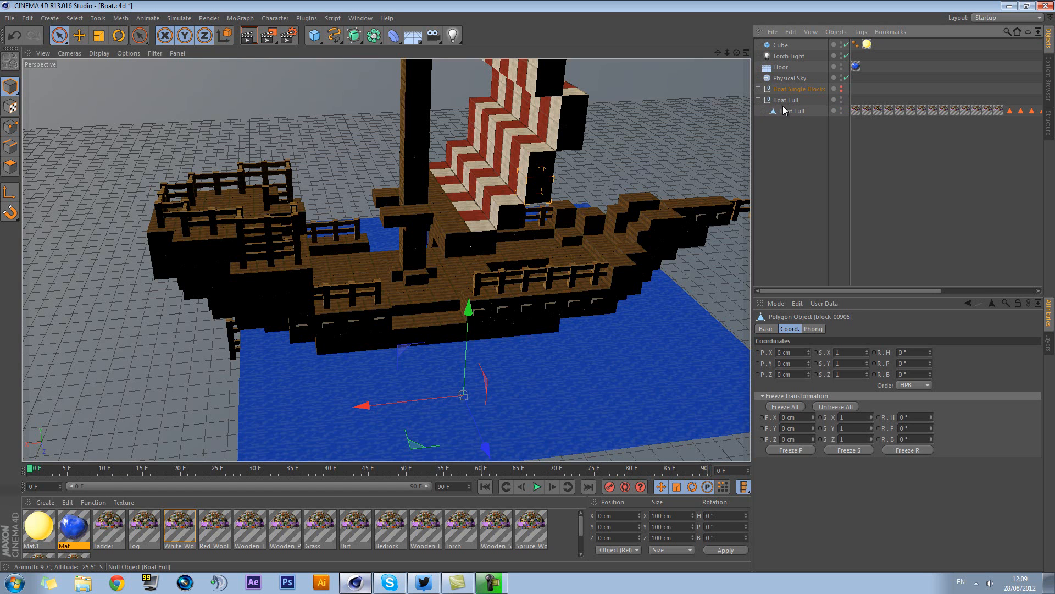
left_click(759, 101)
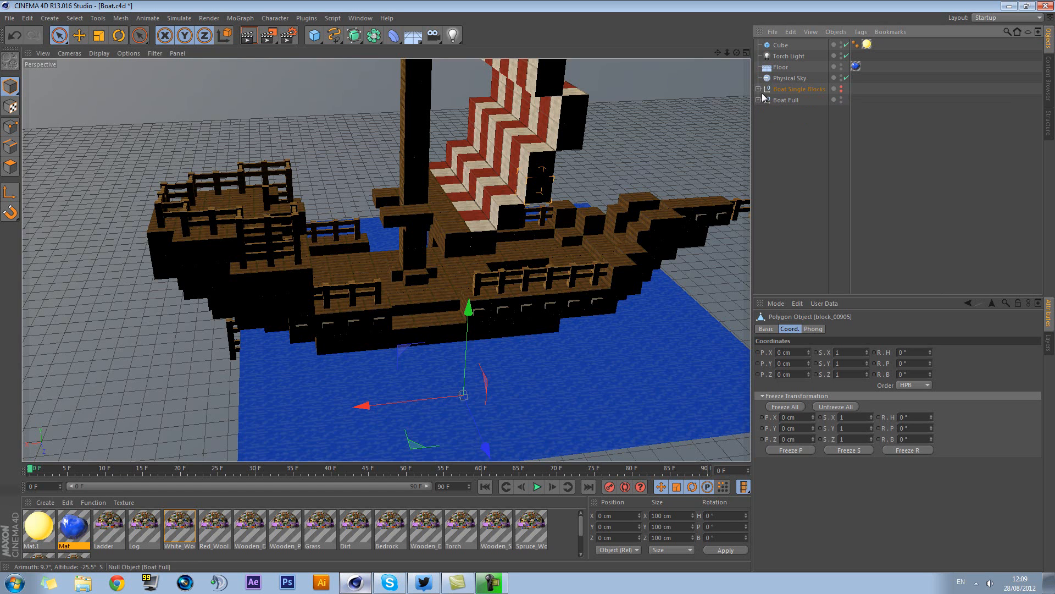
left_click_drag(625, 176, 562, 172, "alt")
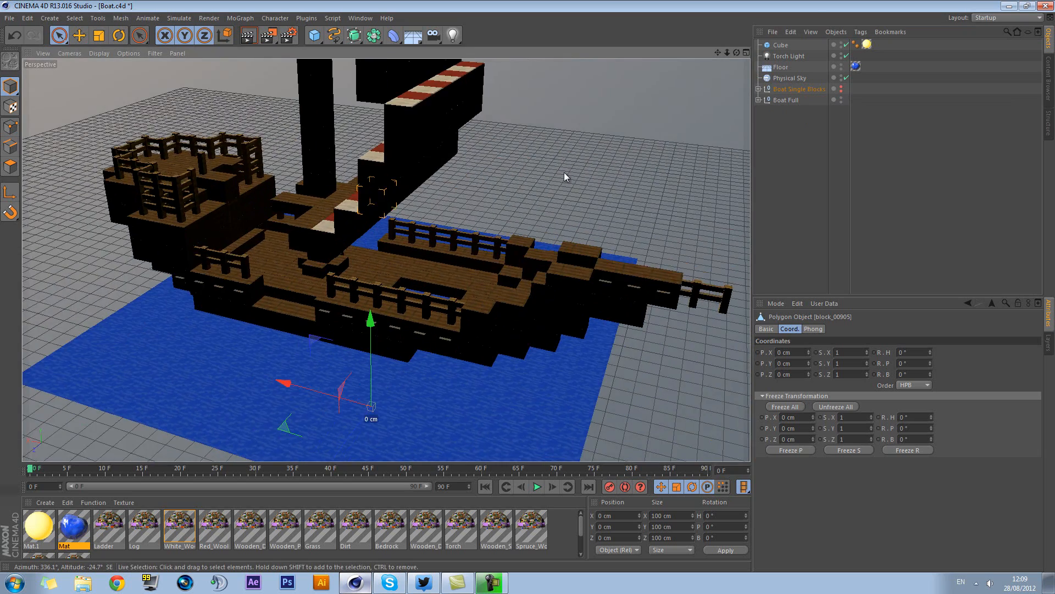
middle_click_drag(562, 173, 598, 159, "alt")
scroll(599, 159, "down", 5)
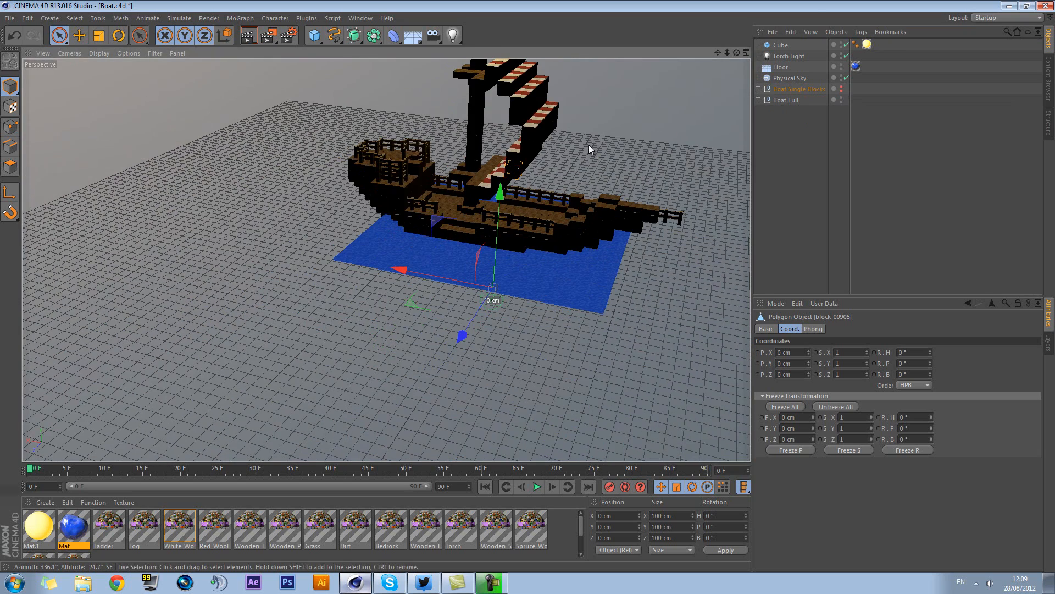
Copy the Baby Squid OP rig from Squid Face.c4d into the Boat.c4d scene
left_click(361, 17)
left_click(401, 255)
left_click(757, 44)
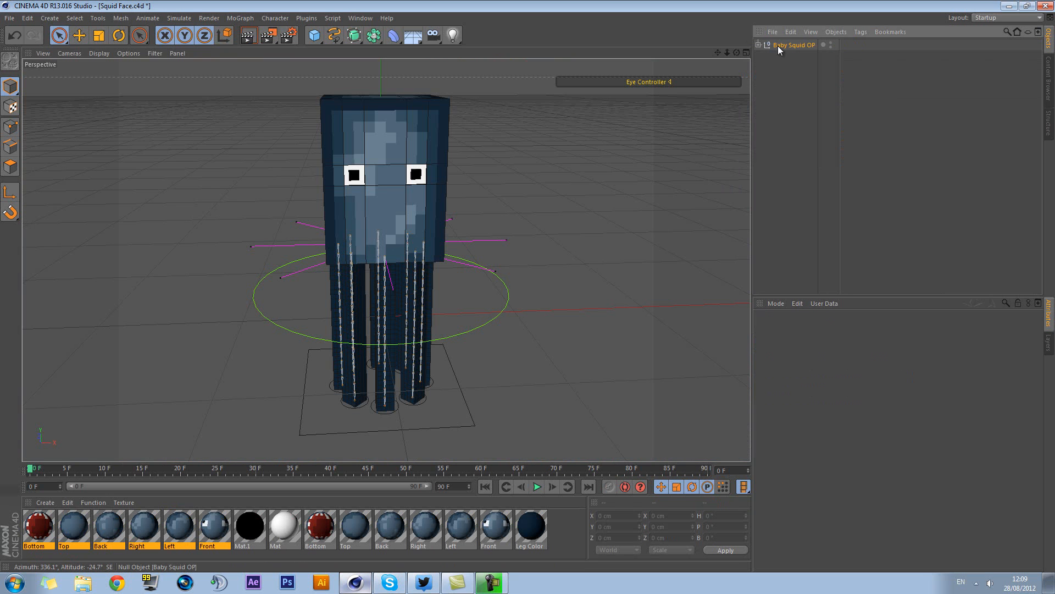
left_click(779, 47)
left_click(361, 18)
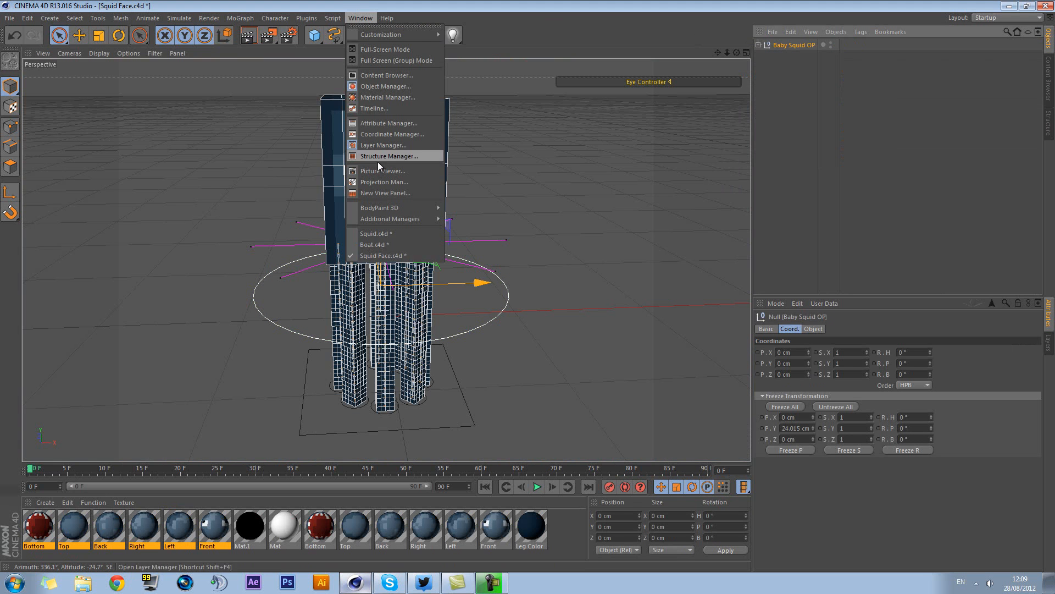
left_click(377, 244)
key("ctrl+v")
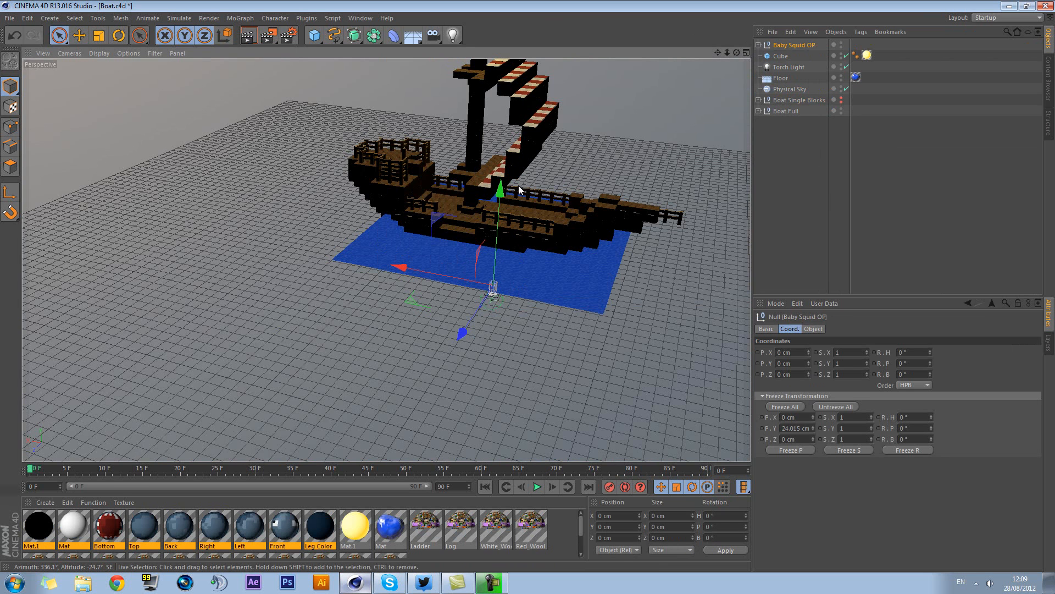
Raise the baby squid to about 277.7 cm in Y and show the scene in the four-view layout
left_click_drag(500, 203, 513, 173)
key("s")
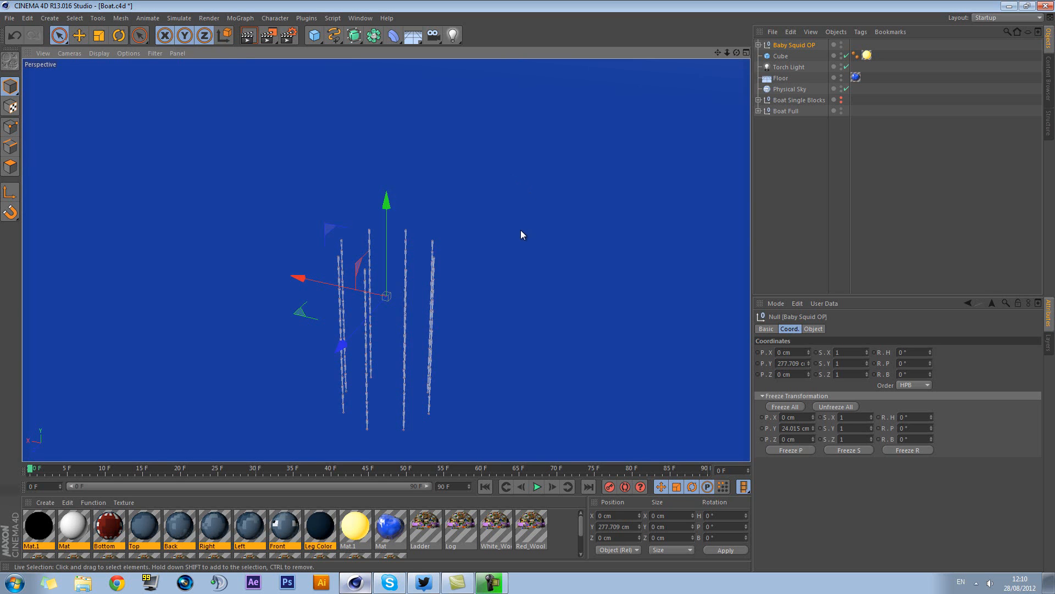
mouse_move(519, 235)
left_mouse_down("alt")
mouse_move(474, 254)
mouse_move(510, 232)
left_mouse_up("alt")
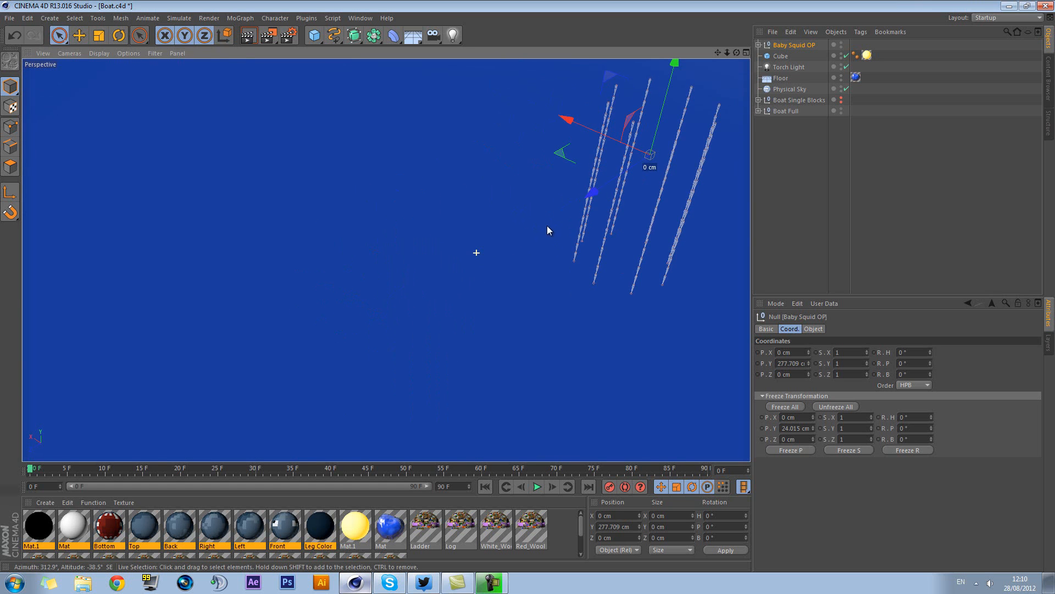
left_click(789, 153)
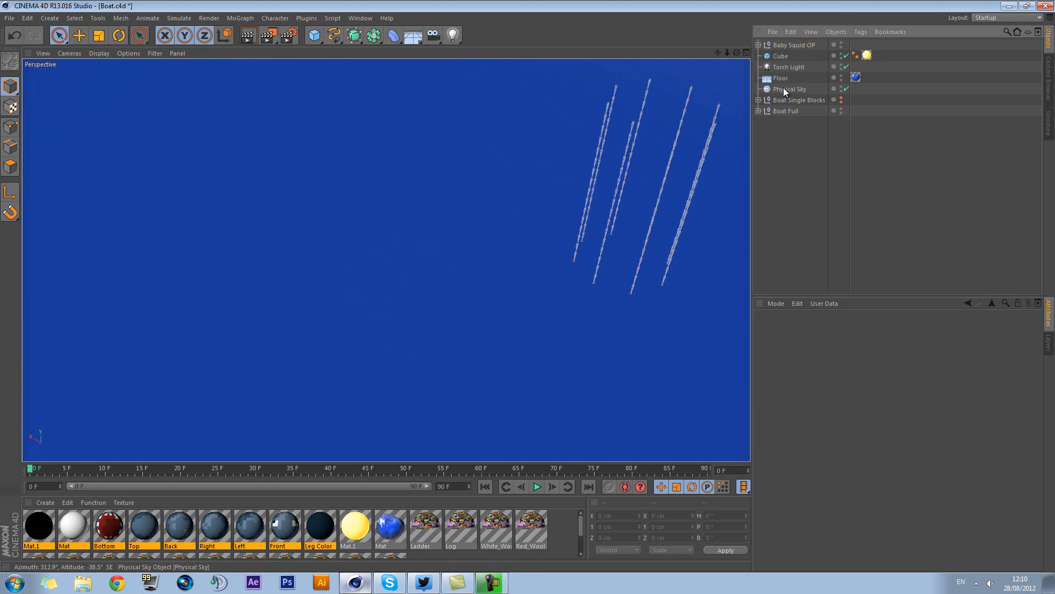
left_click(786, 102)
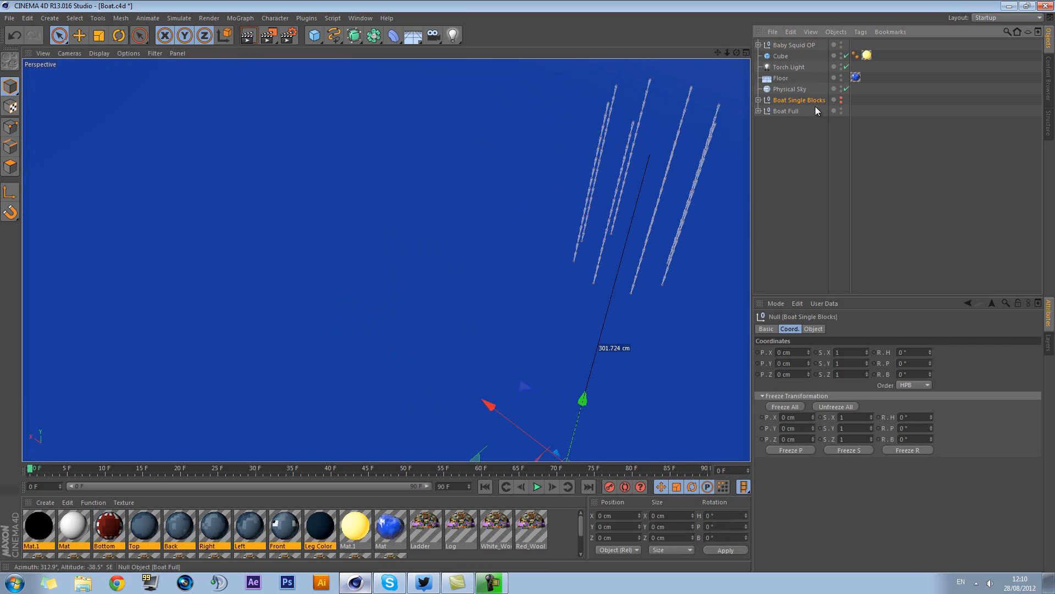
key("o")
left_click_drag(620, 202, 584, 261, "alt")
middle_click(584, 262)
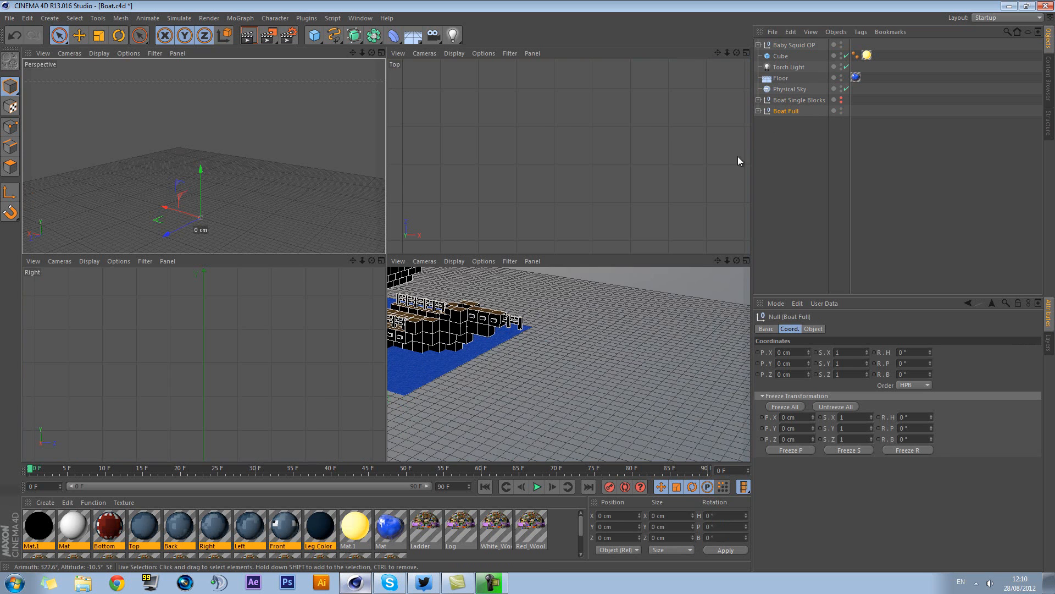
Raise Baby Squid OP to about 438.9 cm in Y, level with the boat's hull
left_click(791, 45)
scroll(601, 349, "down", 5)
scroll(604, 346, "down", 8)
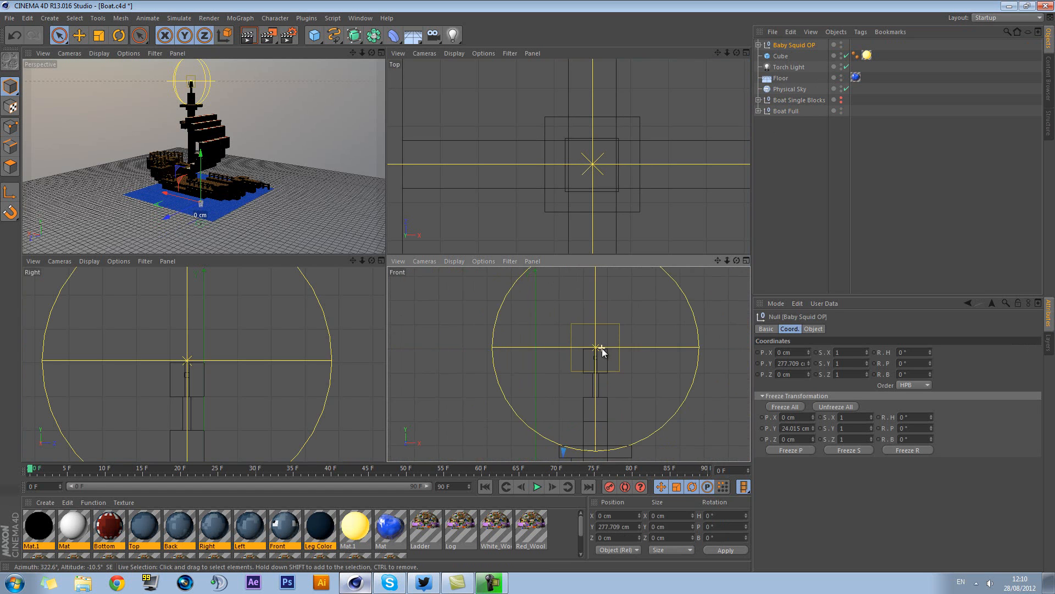
scroll(608, 343, "down", 4)
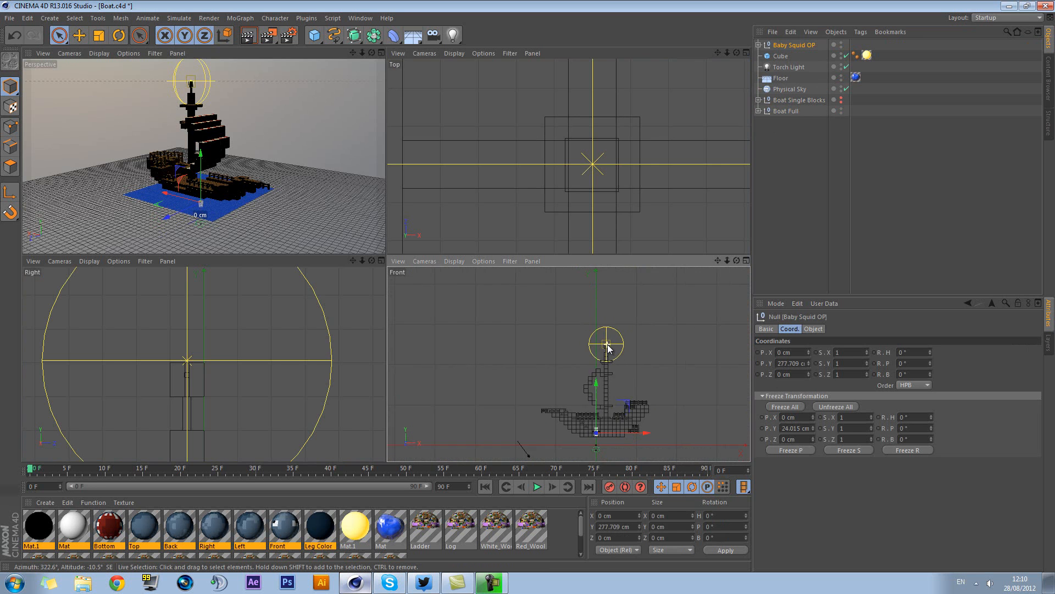
middle_click_drag(662, 394, 602, 356, "alt")
scroll(627, 356, "up", 2)
left_click_drag(569, 356, 575, 345)
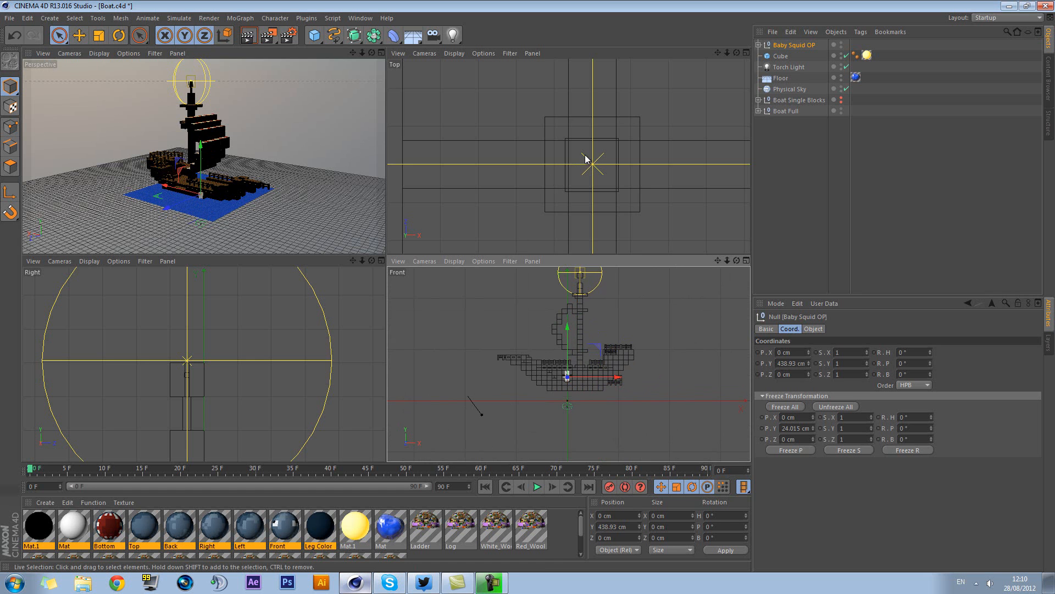
Move the baby squid out beside the hull to about 468.6 cm in Z
scroll(580, 167, "down", 4)
scroll(594, 165, "down", 6)
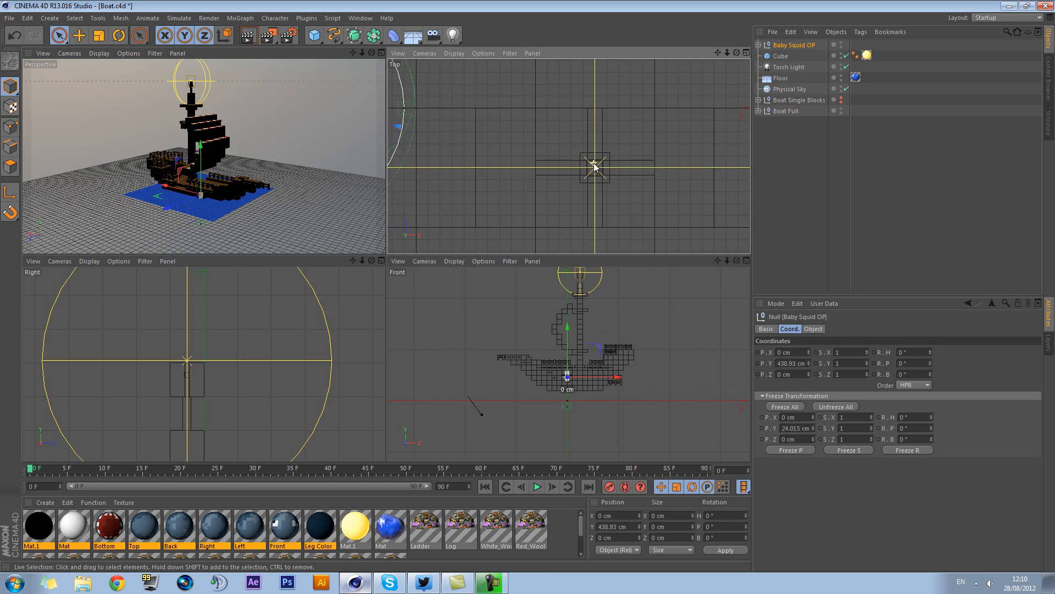
scroll(594, 165, "down", 6)
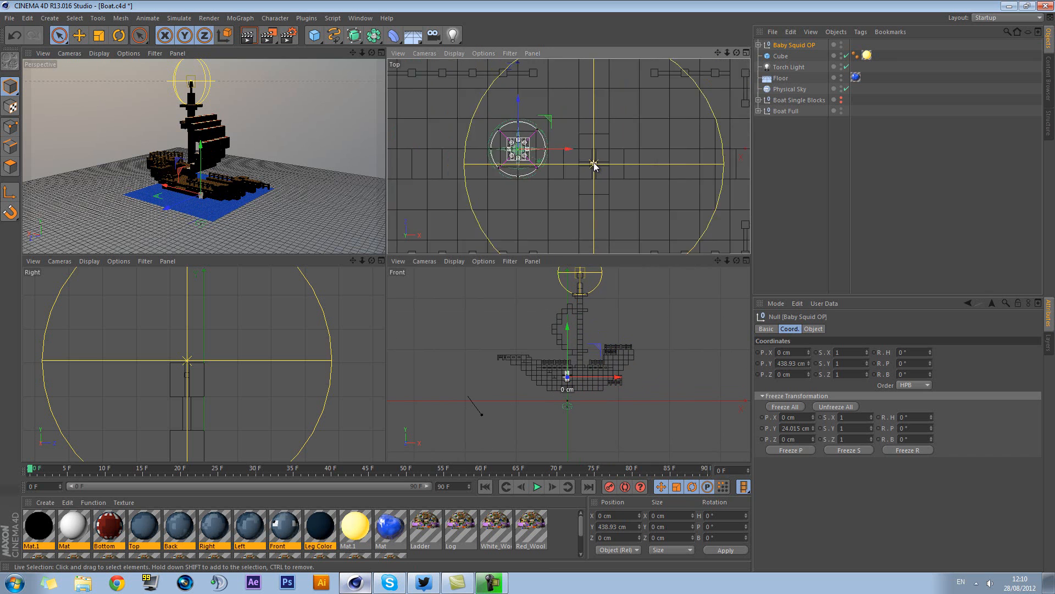
scroll(594, 160, "down", 2)
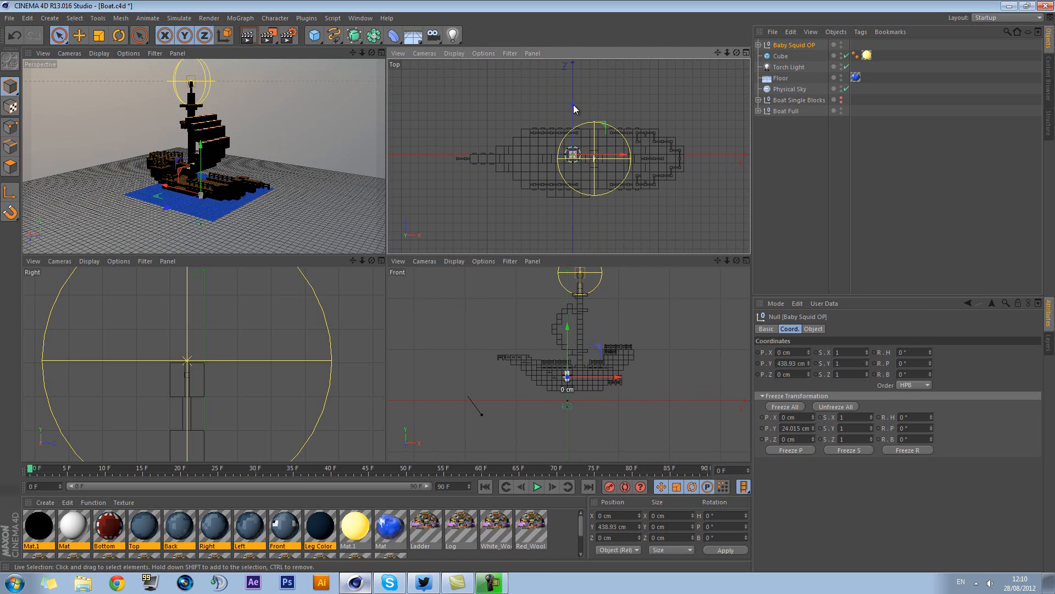
left_click_drag(572, 106, 598, 68)
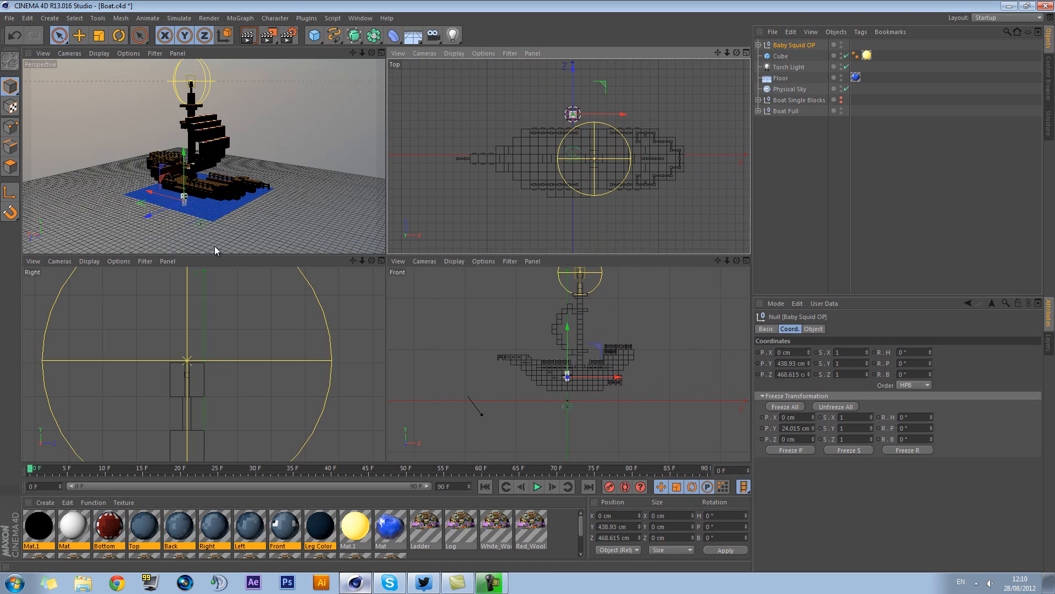
Rotate the baby squid to a heading of about -143° and lower it to about 414 cm in Y at the water
middle_click(248, 202)
key("s")
left_click_drag(420, 298, 232, 272, "alt")
left_click(119, 35)
middle_click_drag(505, 266, 606, 218, "alt")
key("e")
middle_click_drag(612, 156, 599, 192, "alt")
left_click_drag(446, 226, 445, 264)
left_click_drag(334, 278, 492, 268, "alt")
left_click(493, 269)
scroll(486, 263, "down", 3)
scroll(487, 263, "down", 10)
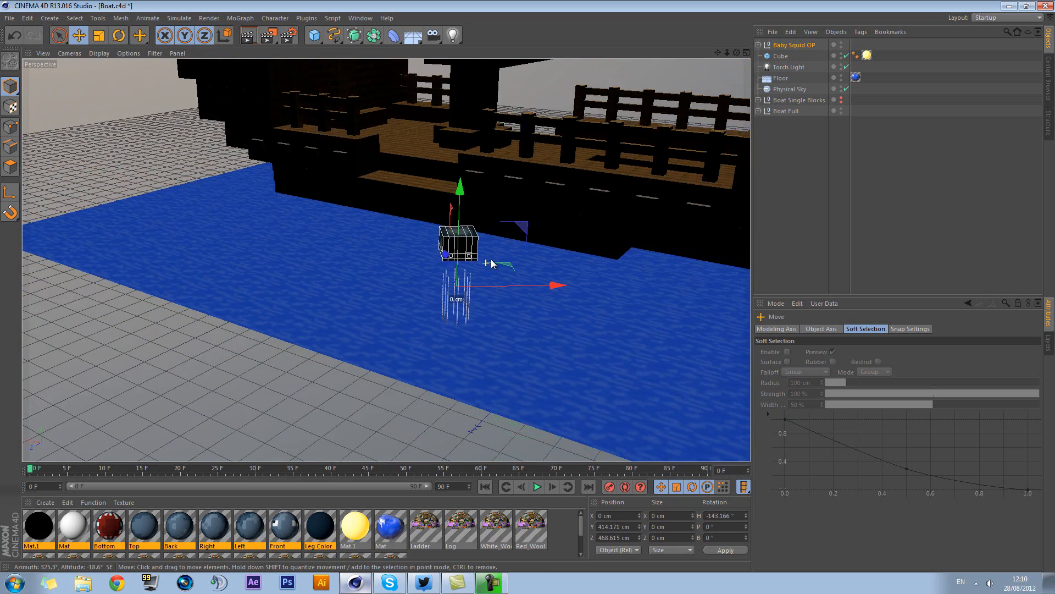
Duplicate the blue water material Mat and delete the unused new material Mat.2
left_click_drag(491, 462, 491, 400)
double_click(452, 523)
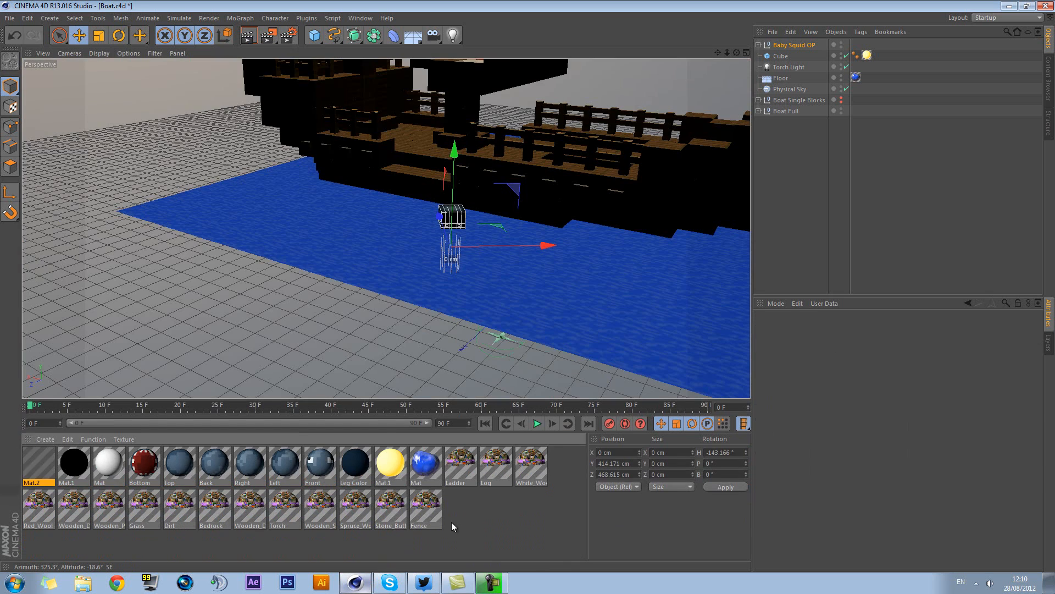
double_click(27, 464)
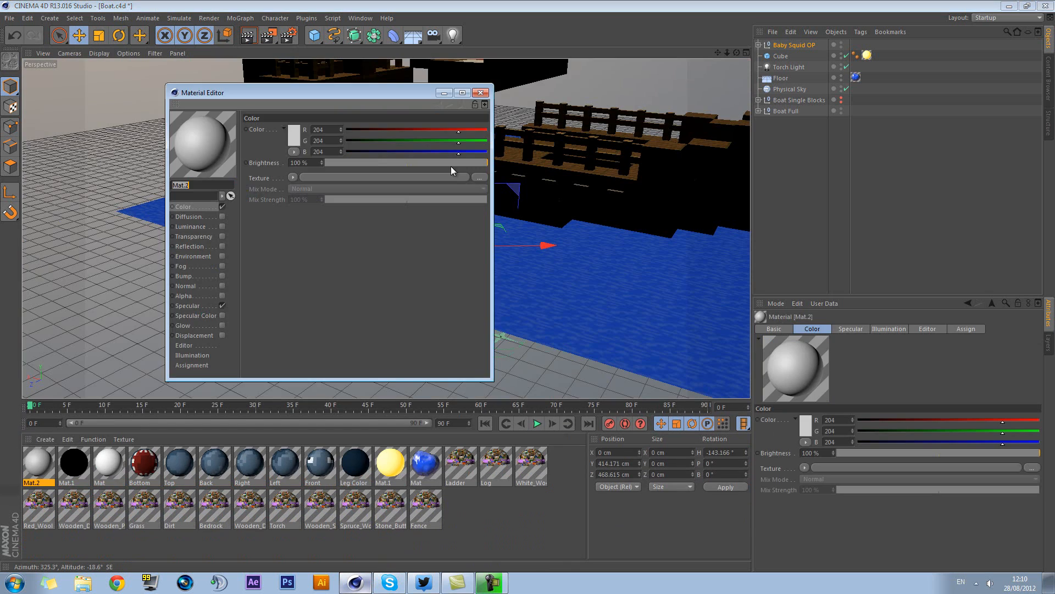
left_click(481, 93)
mouse_move(37, 463)
left_mouse_down()
mouse_move(361, 471)
mouse_move(66, 465)
left_mouse_up()
left_click(50, 468)
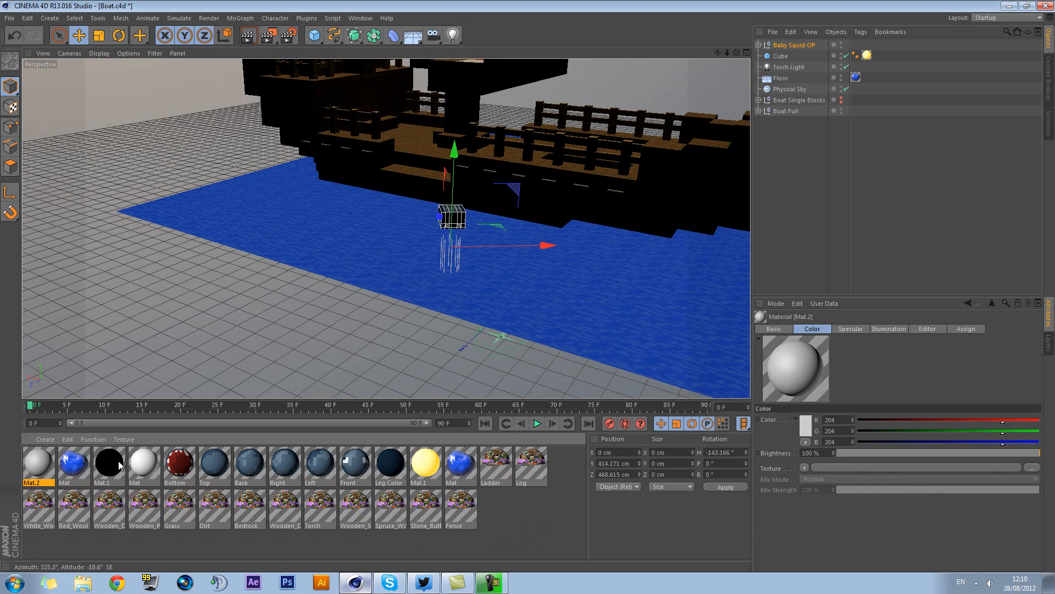
key("Delete")
Turn off Reflection and Displacement on the duplicated water material and set its colour texture sampling to None
double_click(50, 467)
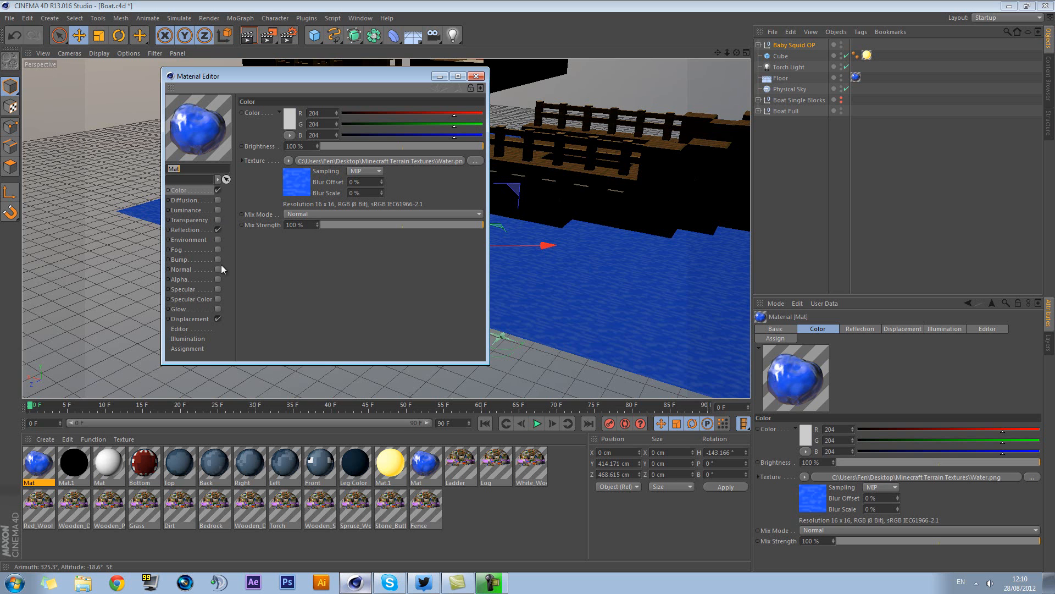
left_click(218, 230)
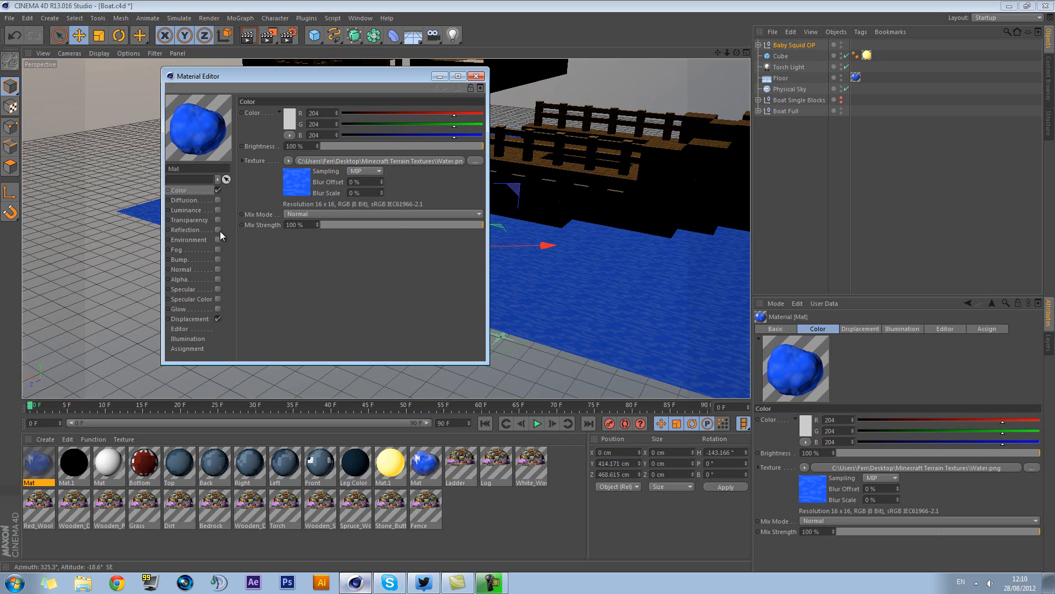
left_click(217, 318)
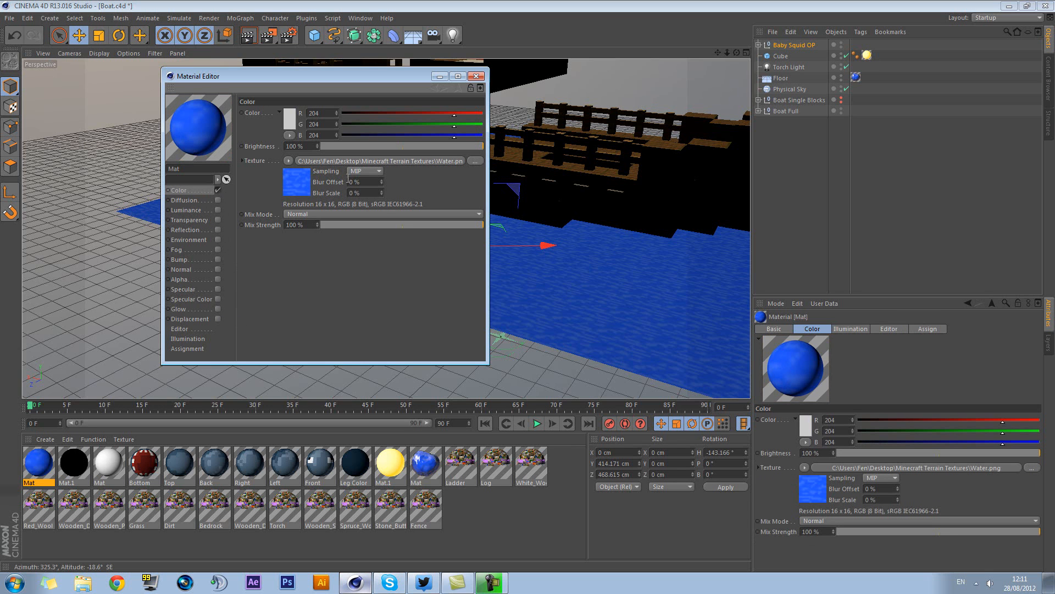
left_click(365, 171)
left_click(363, 176)
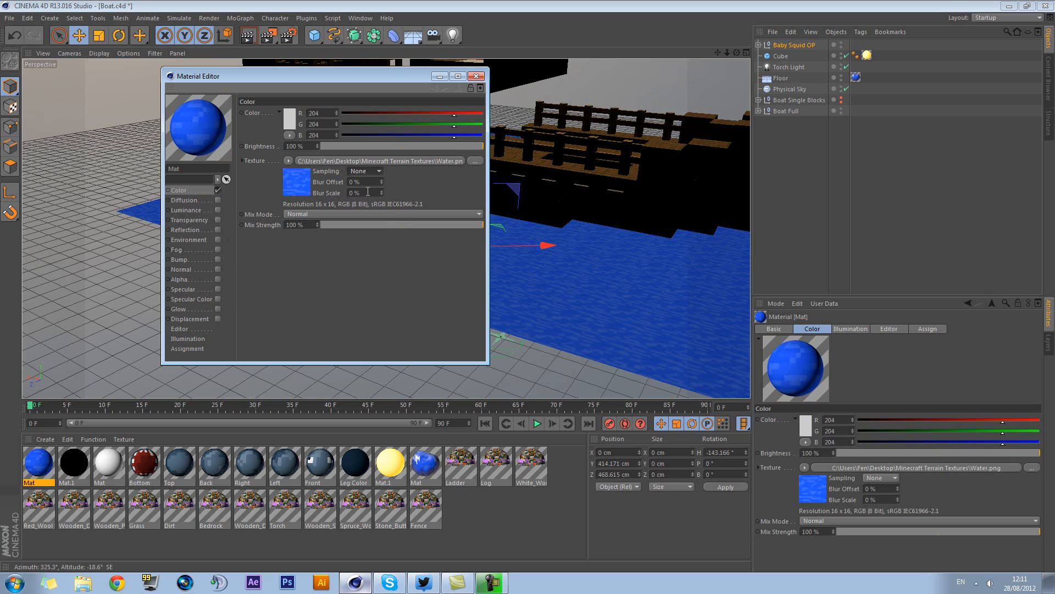
Enable Alpha on the duplicated water material and load the Water image from the Minecraft Terrain Textures folder as its alpha texture
left_click(218, 279)
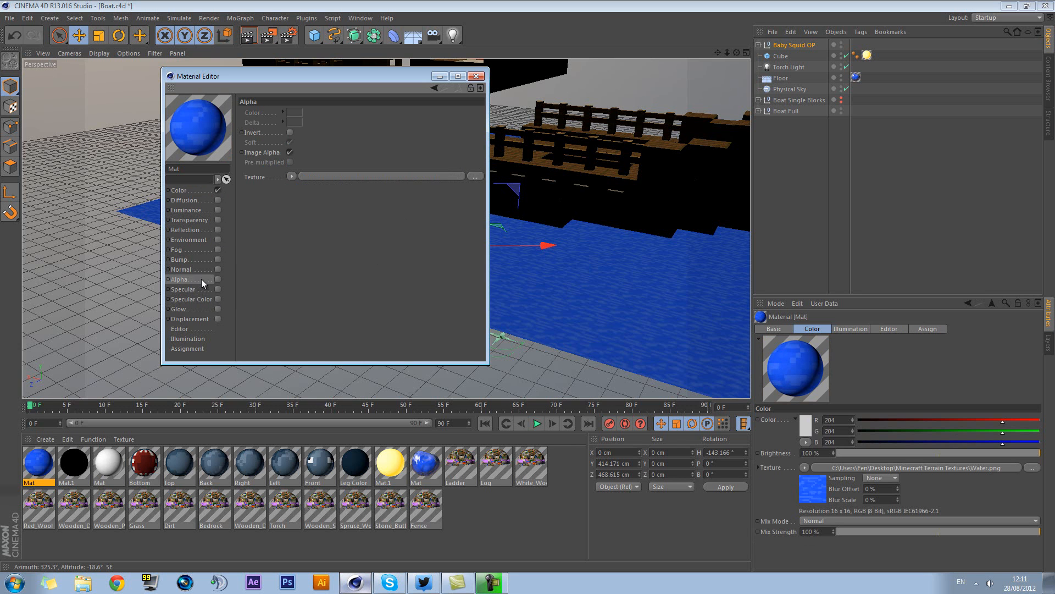
left_click(475, 176)
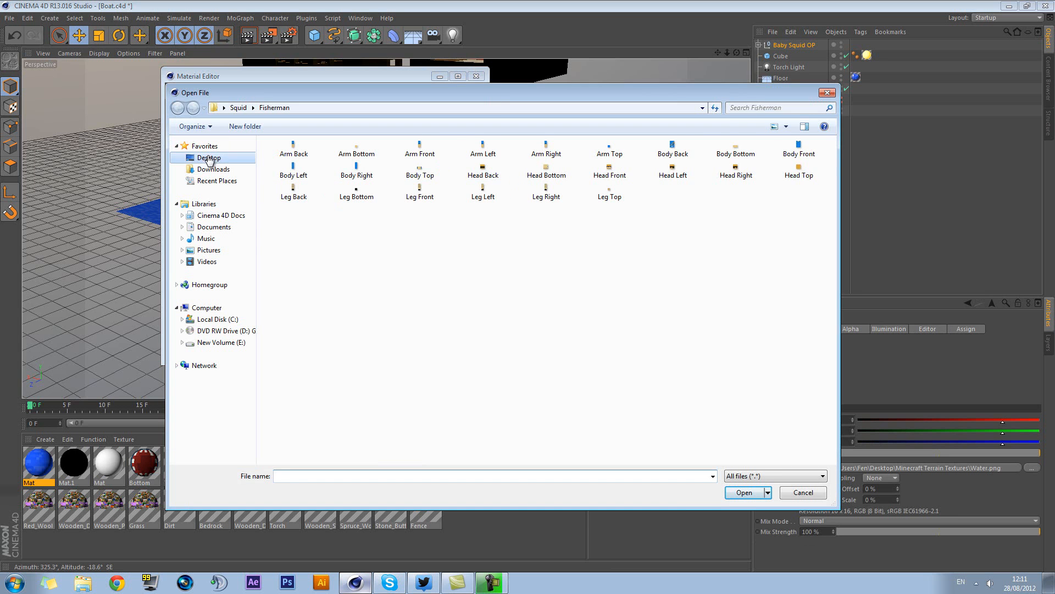
left_click(208, 158)
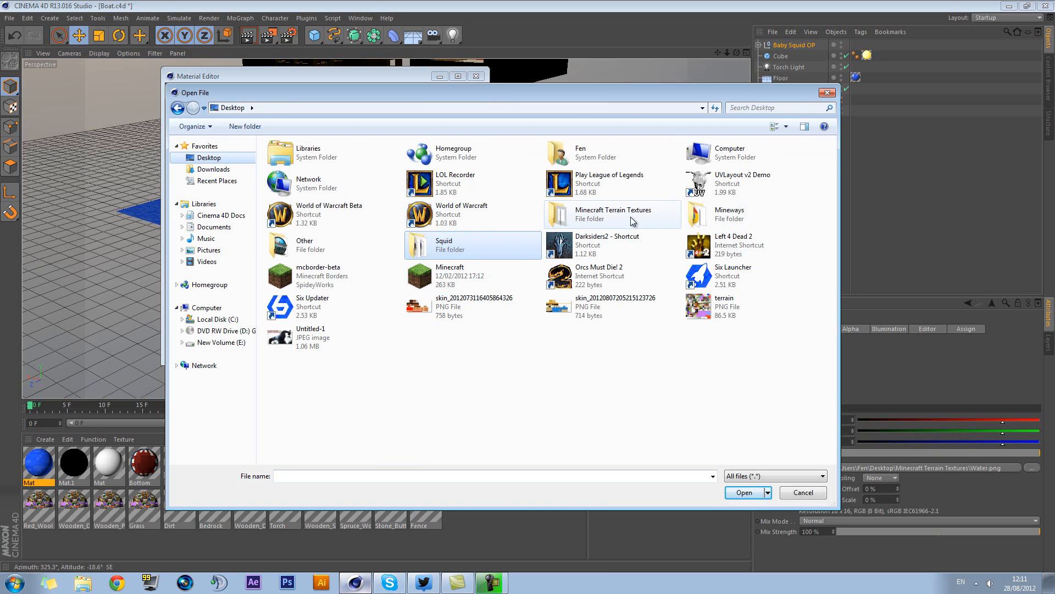
double_click(651, 219)
mouse_move(828, 182)
left_mouse_down()
mouse_move(851, 298)
mouse_move(840, 165)
left_mouse_up()
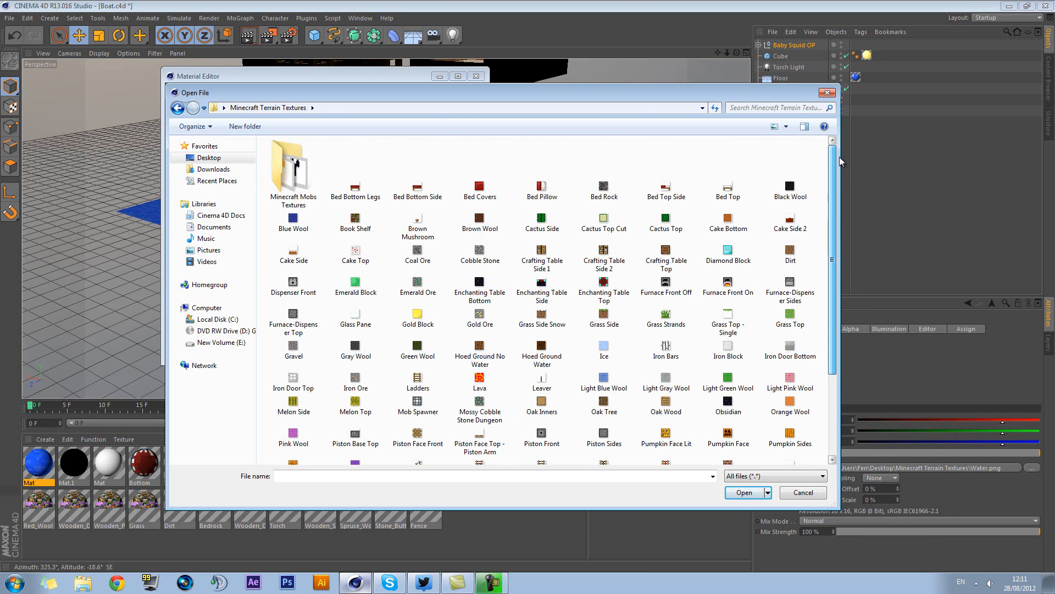
scroll(806, 291, "down", 5)
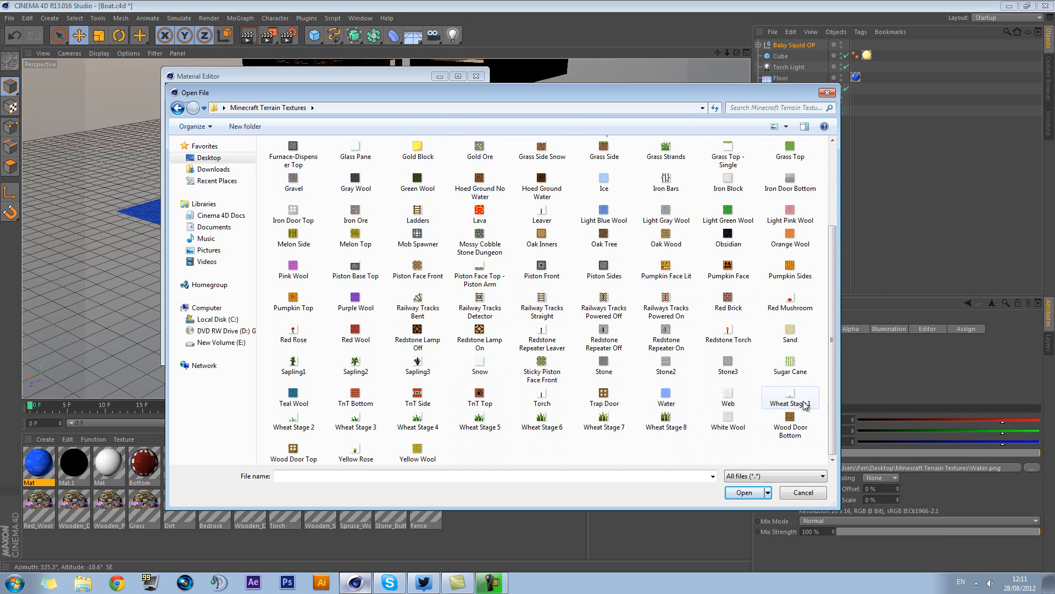
left_click_drag(832, 397, 832, 421)
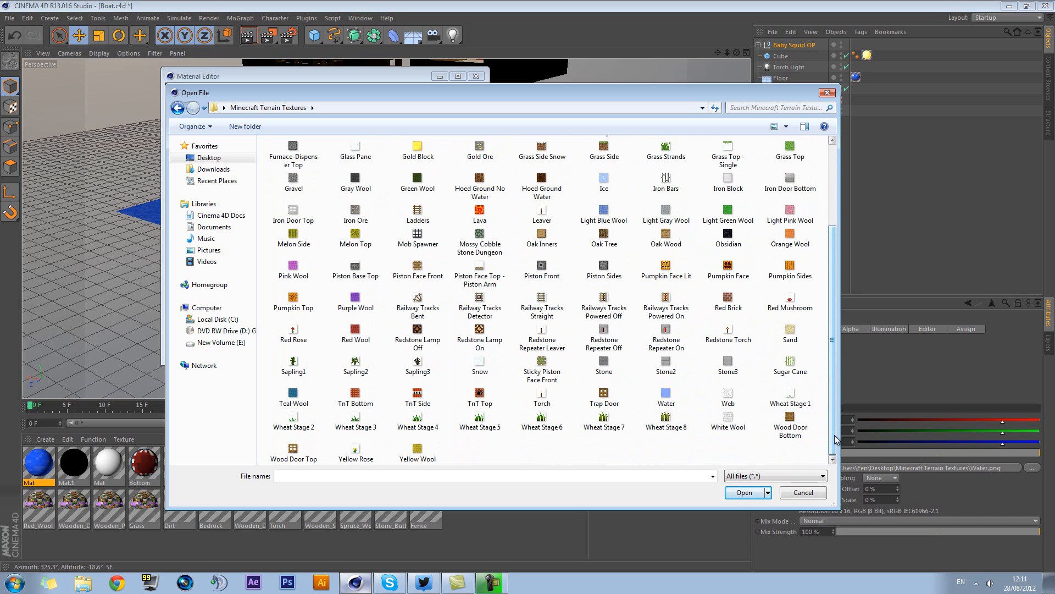
double_click(666, 394)
left_click(591, 330)
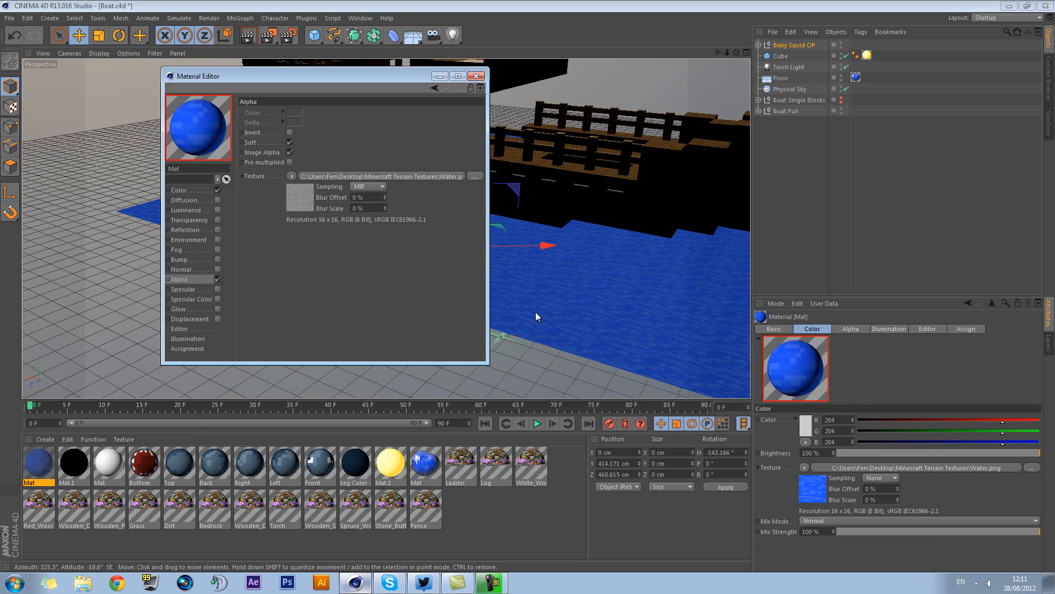
Set the alpha texture's sampling to None and close the Material Editor
left_click(377, 187)
left_click(368, 198)
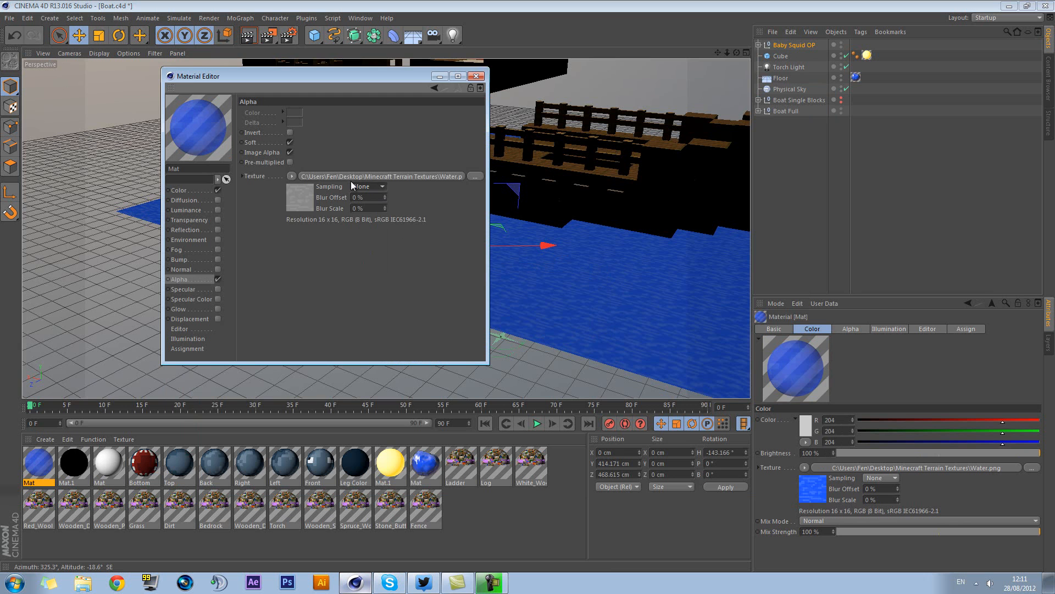
left_click(181, 190)
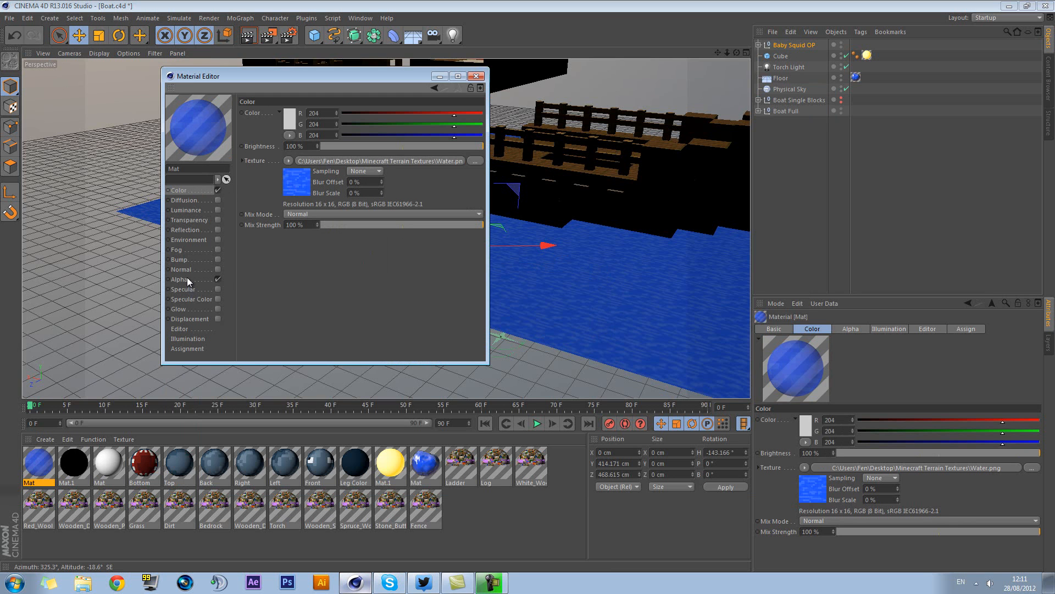
left_click(477, 77)
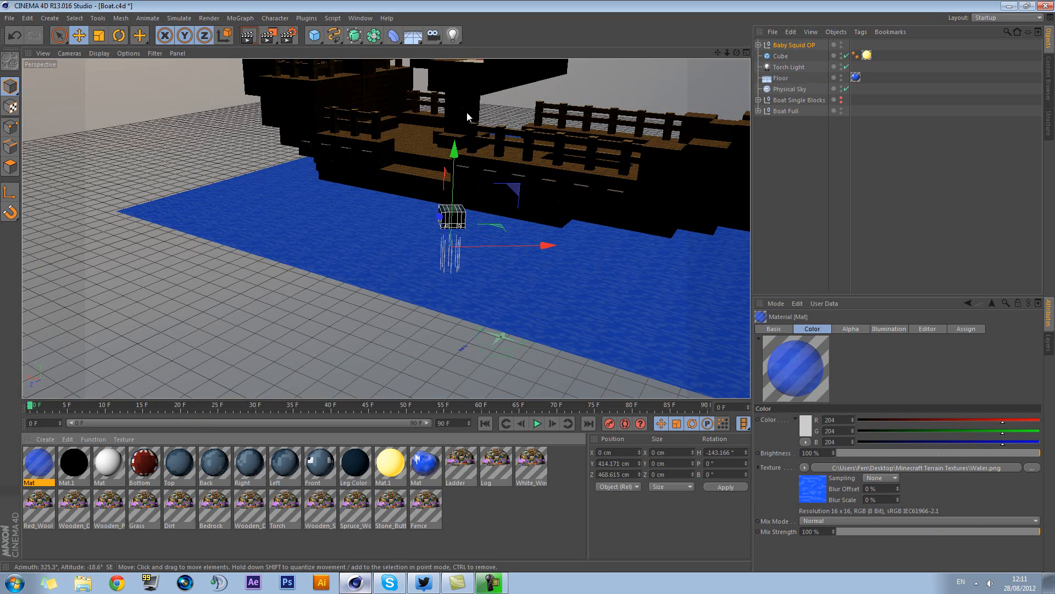
Apply the duplicated alpha water material to the Floor and delete the floor's original water texture tag
left_click_drag(42, 467, 1031, 51)
left_click_drag(812, 84, 796, 82)
key("Delete")
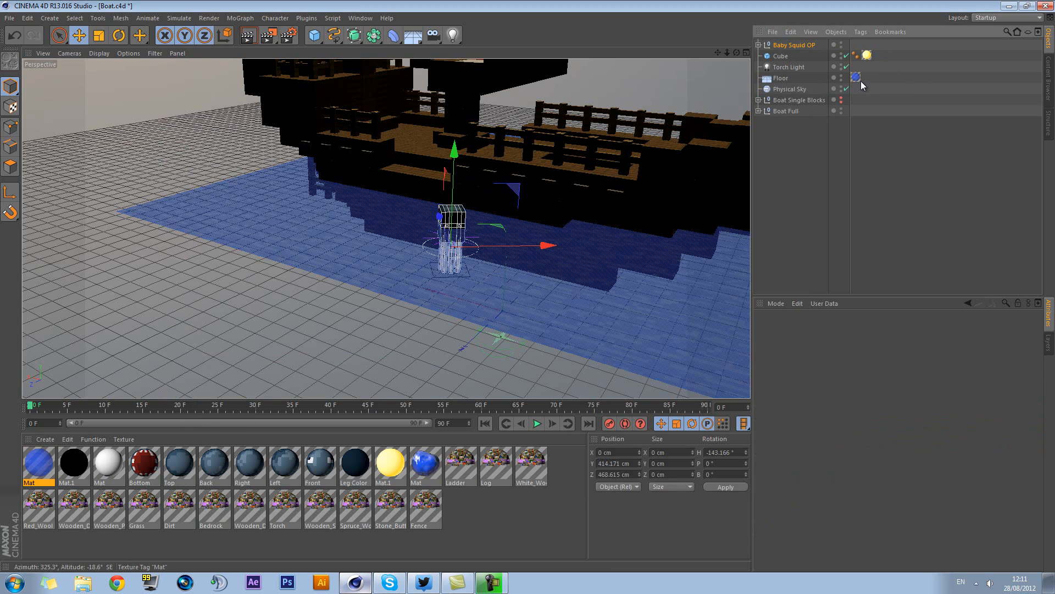
Frame the whole boat with the baby squid beside the hull, render the view to the Picture Viewer, and close the render window
left_click_drag(568, 232, 614, 249, "alt")
scroll(613, 250, "down", 10)
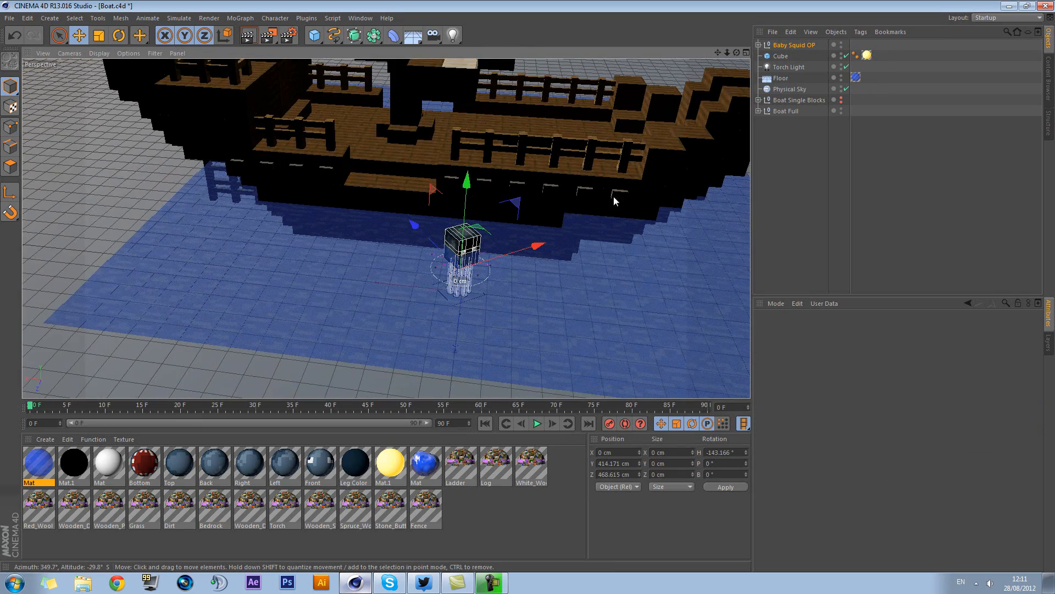
mouse_move(581, 202)
left_mouse_down("alt")
mouse_move(549, 194)
mouse_move(534, 225)
mouse_move(566, 203)
left_mouse_up("alt")
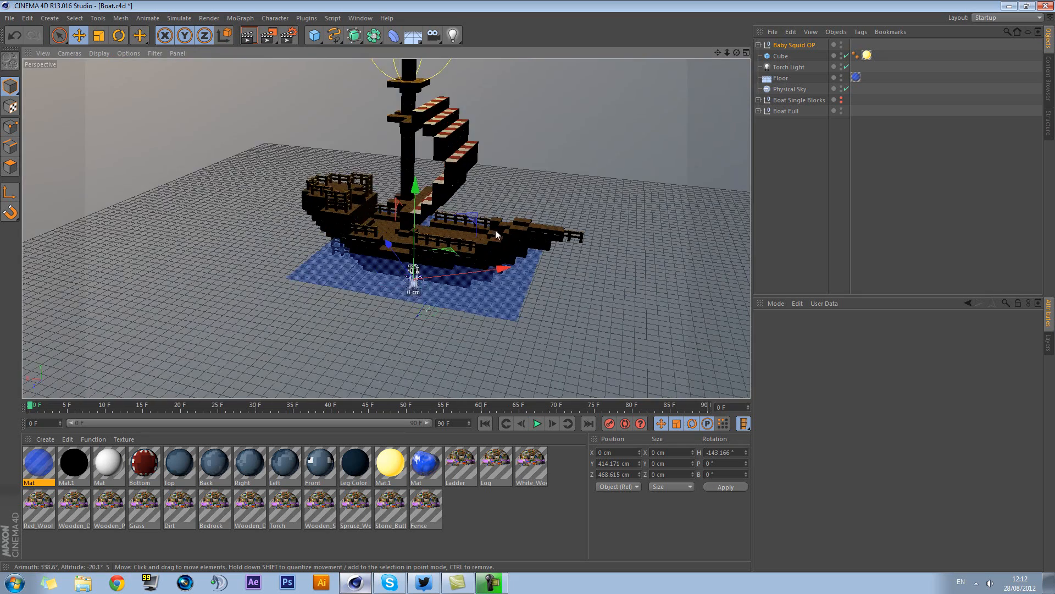
scroll(499, 227, "up", 4)
left_click_drag(470, 258, 465, 199, "alt")
scroll(496, 192, "up", 3)
left_click(268, 36)
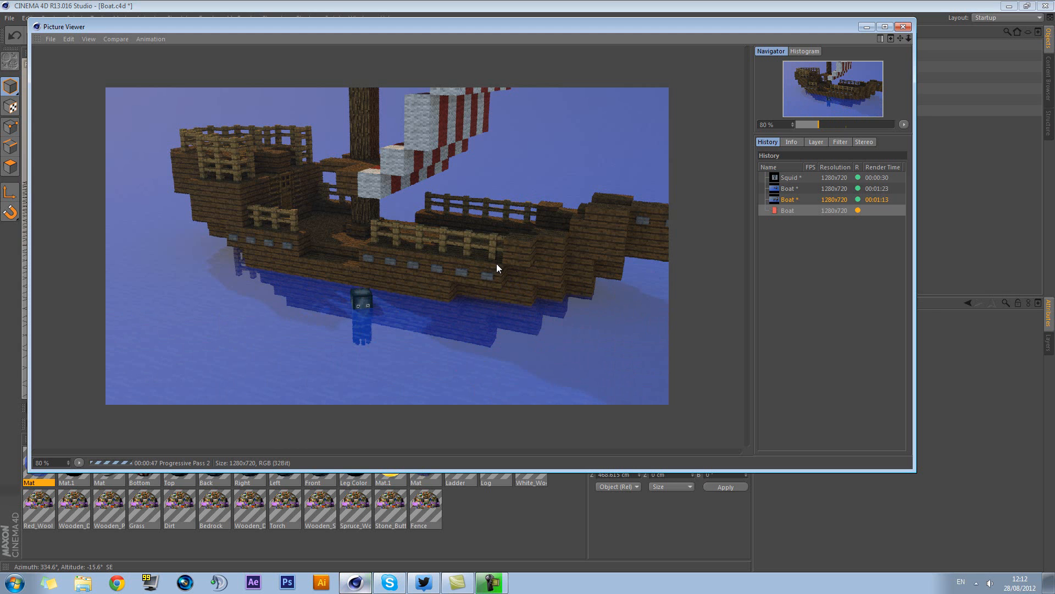
left_click(902, 27)
left_click(556, 328)
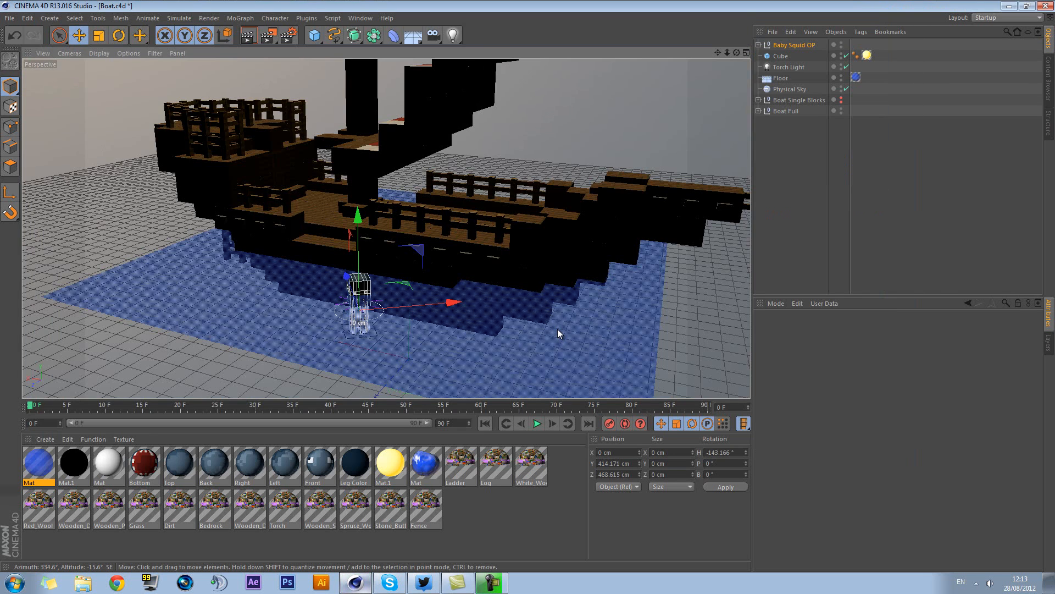